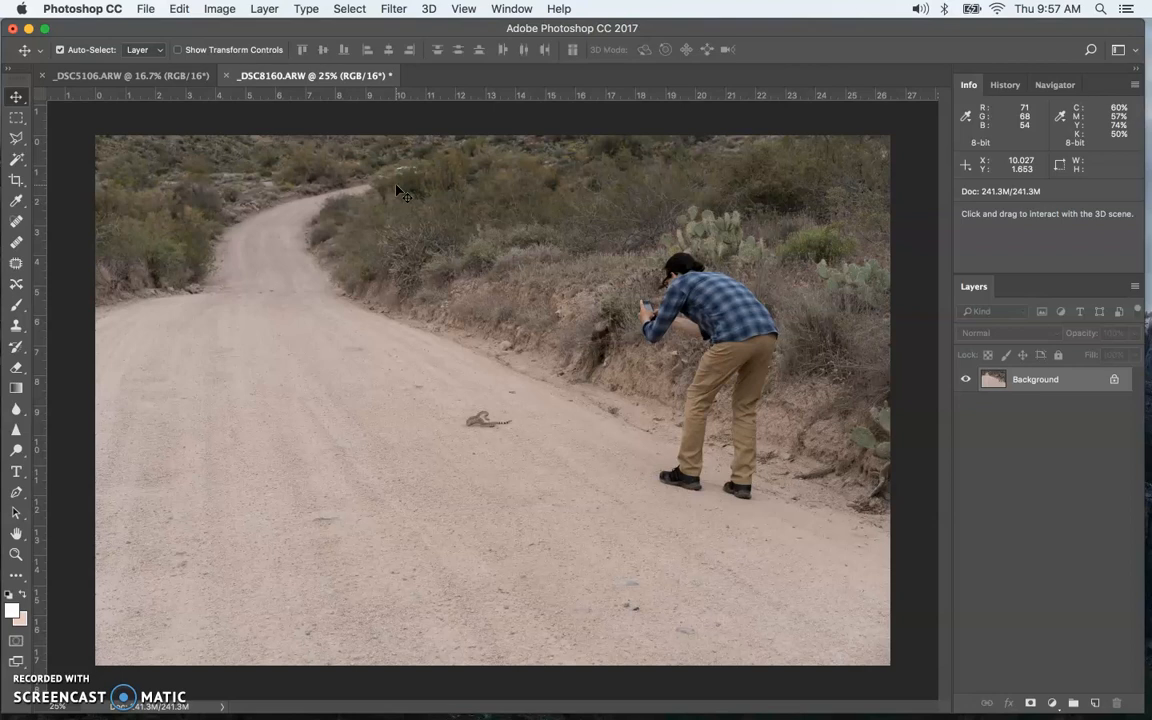
{"action": "mouse_move", "coordinate": [398, 189]}
{"action": "left_mouse_down"}
{"action": "mouse_move", "coordinate": [363, 185]}
{"action": "mouse_move", "coordinate": [345, 278]}
{"action": "left_mouse_up"}
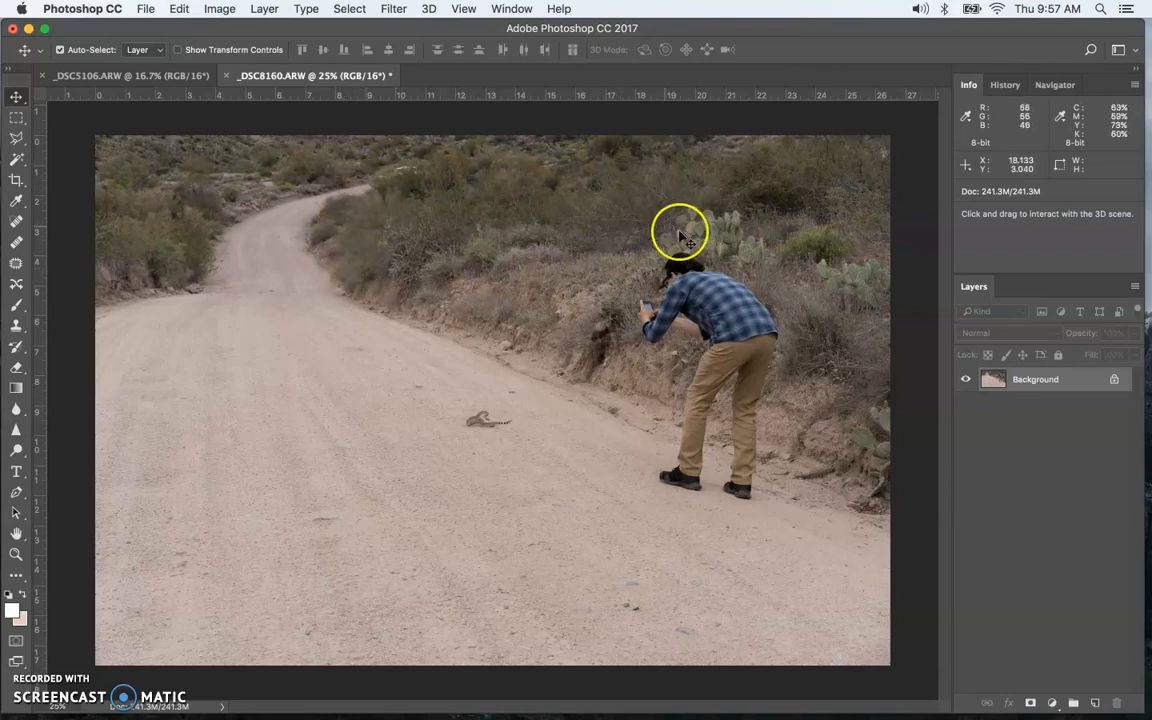
{"action": "left_click", "coordinate": [1038, 390]}
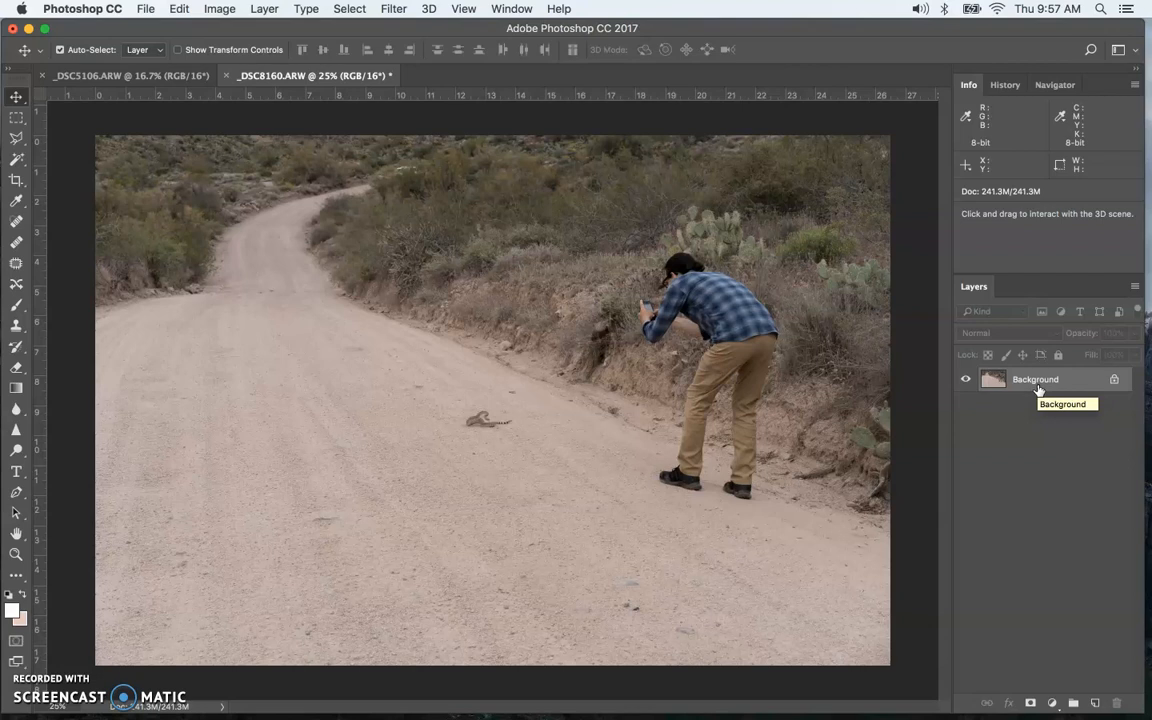
{"action": "double_click", "coordinate": [1036, 382]}
{"action": "left_click", "coordinate": [1030, 380]}
{"action": "right_click", "coordinate": [1030, 380]}
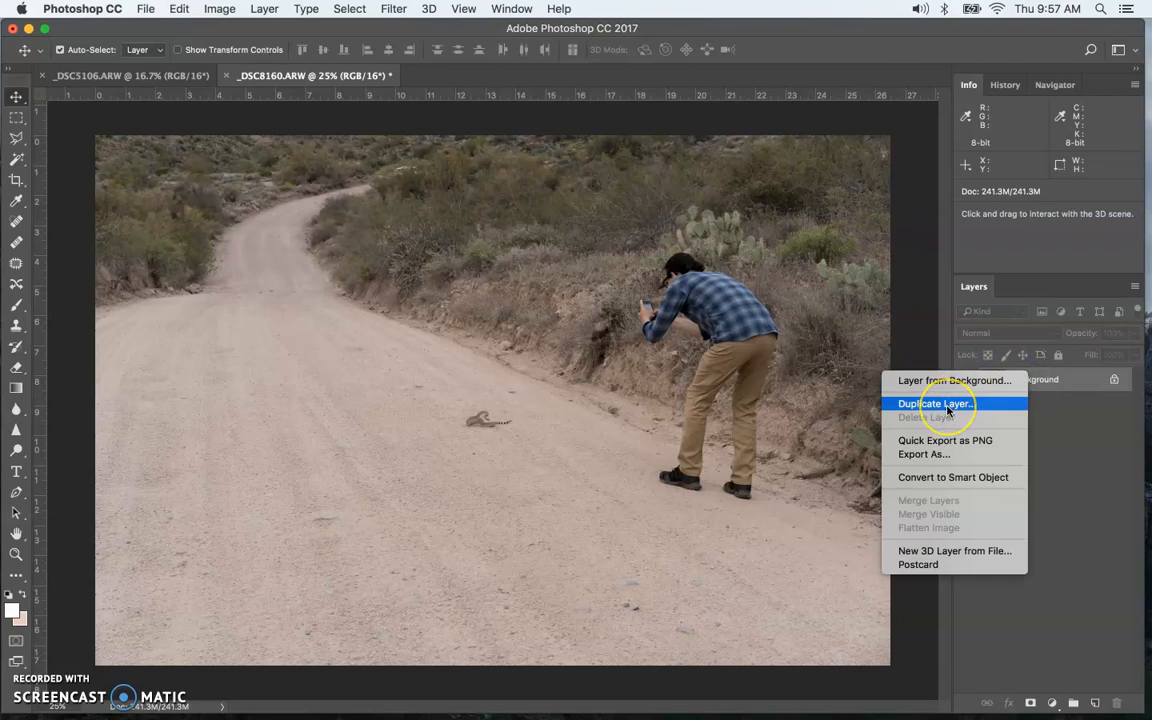
{"action": "left_click", "coordinate": [1077, 449]}
{"action": "left_click", "coordinate": [1054, 391]}
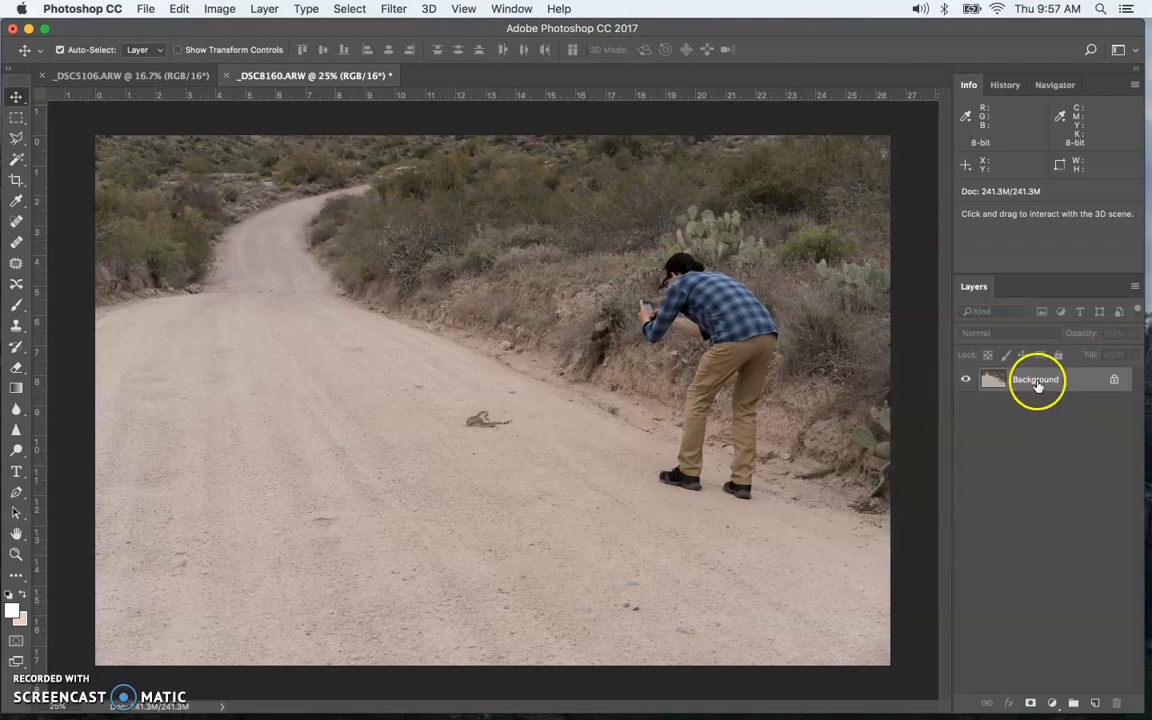
- Duplicate the Background layer and rename the copy "Clone Spot"
{"action": "left_click_drag", "start_coordinate": [1058, 380], "coordinate": [1096, 700]}
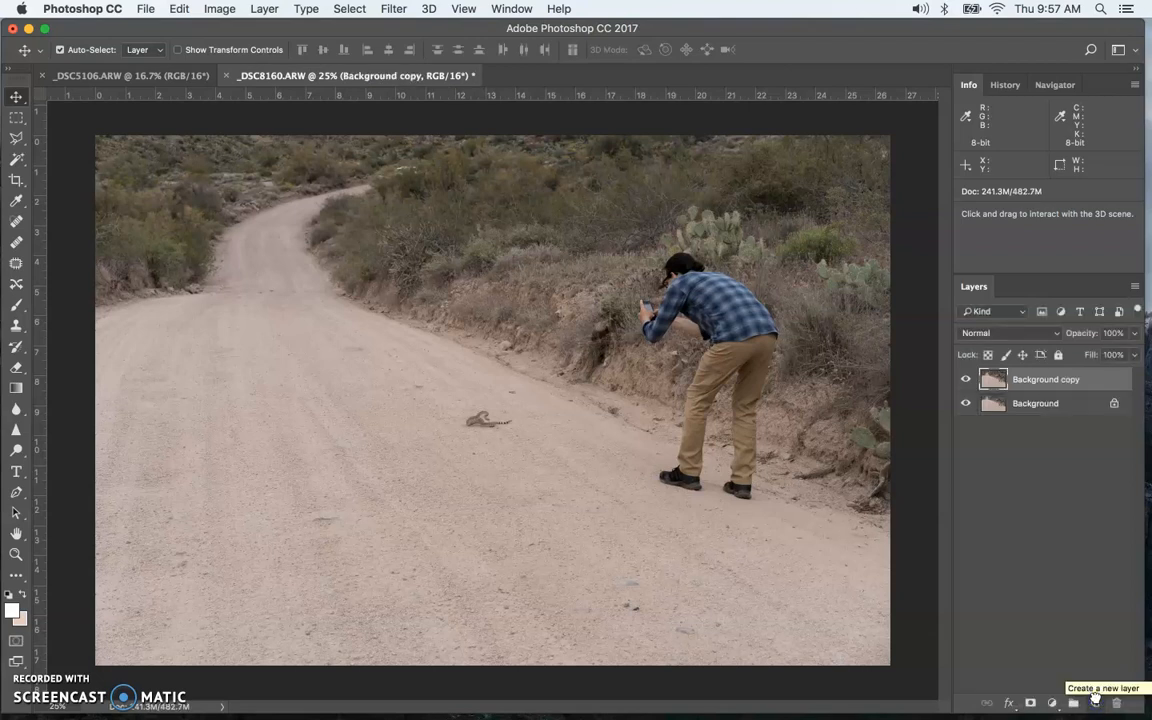
{"action": "double_click", "coordinate": [1060, 379]}
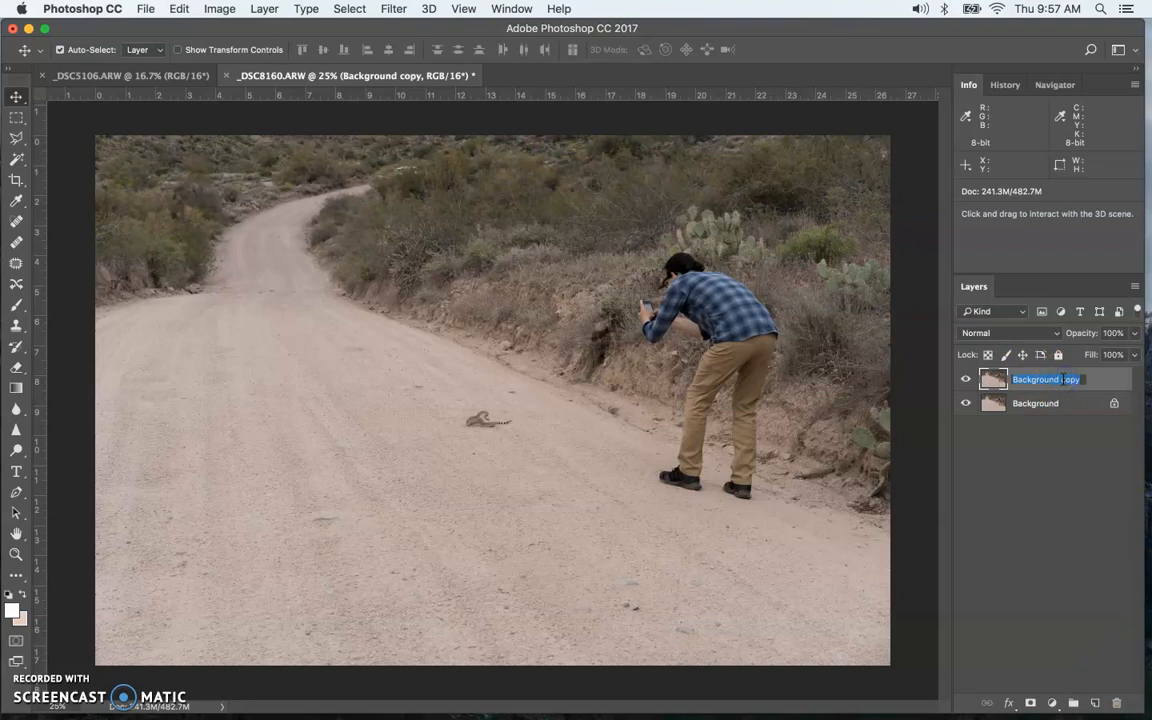
{"action": "type", "text": "Clone"}
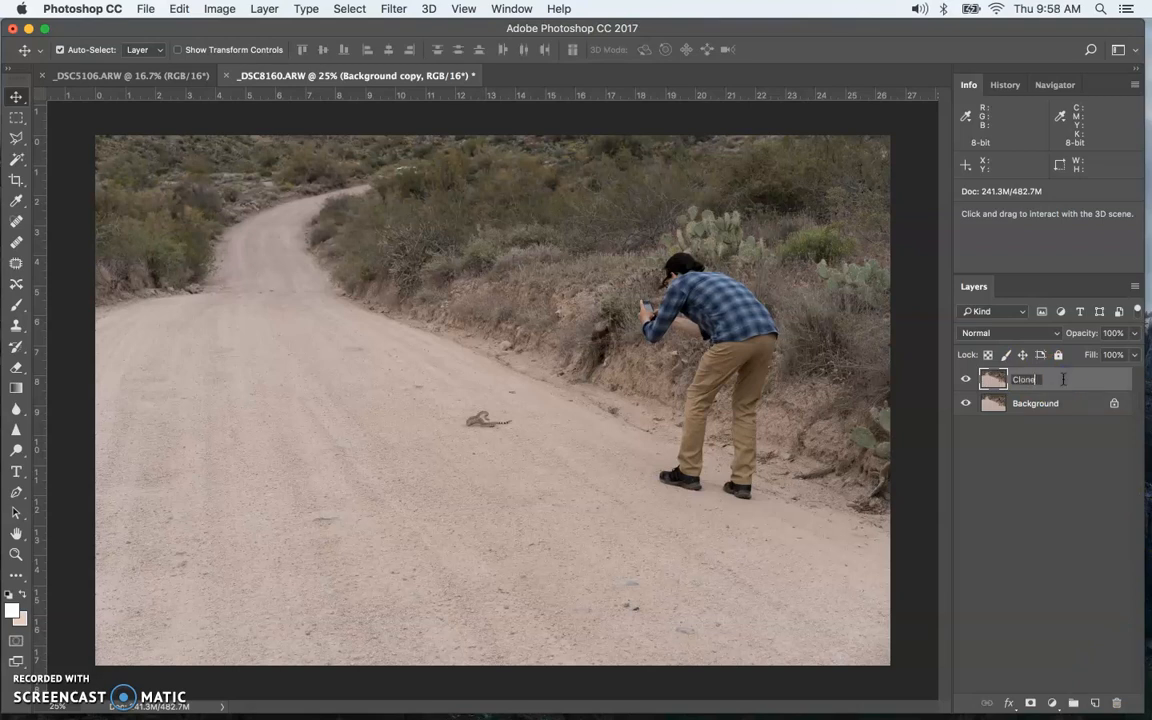
{"action": "type", "text": " Spot"}
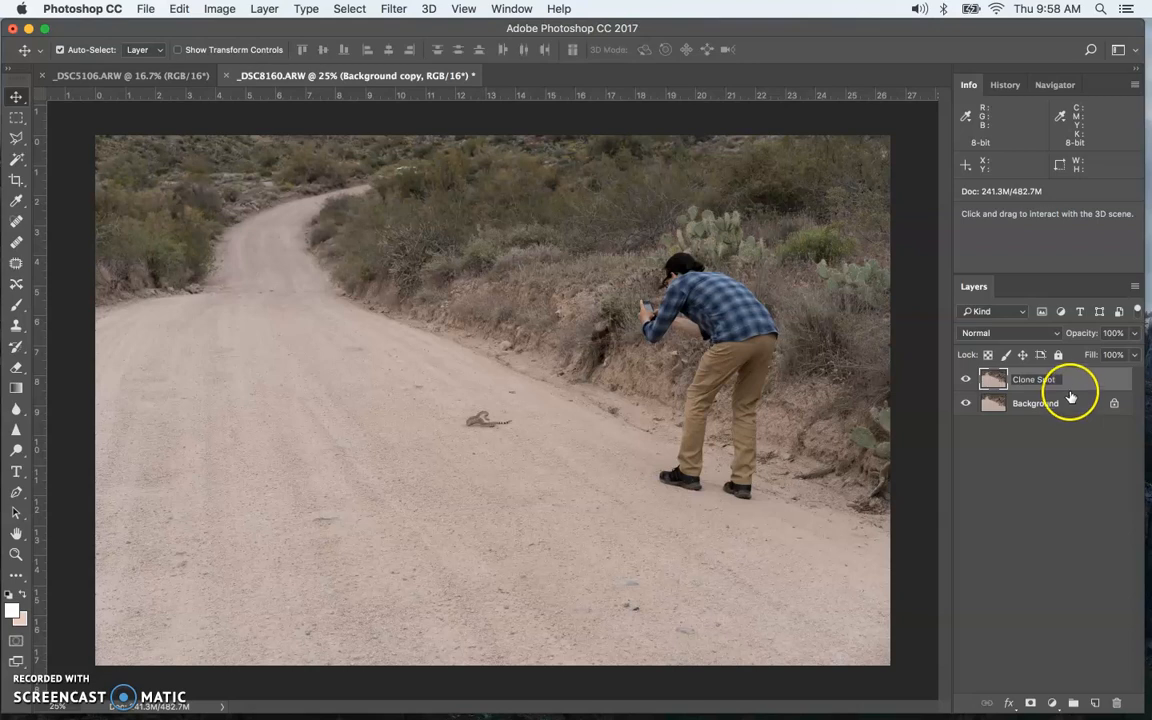
{"action": "key", "text": "Return"}
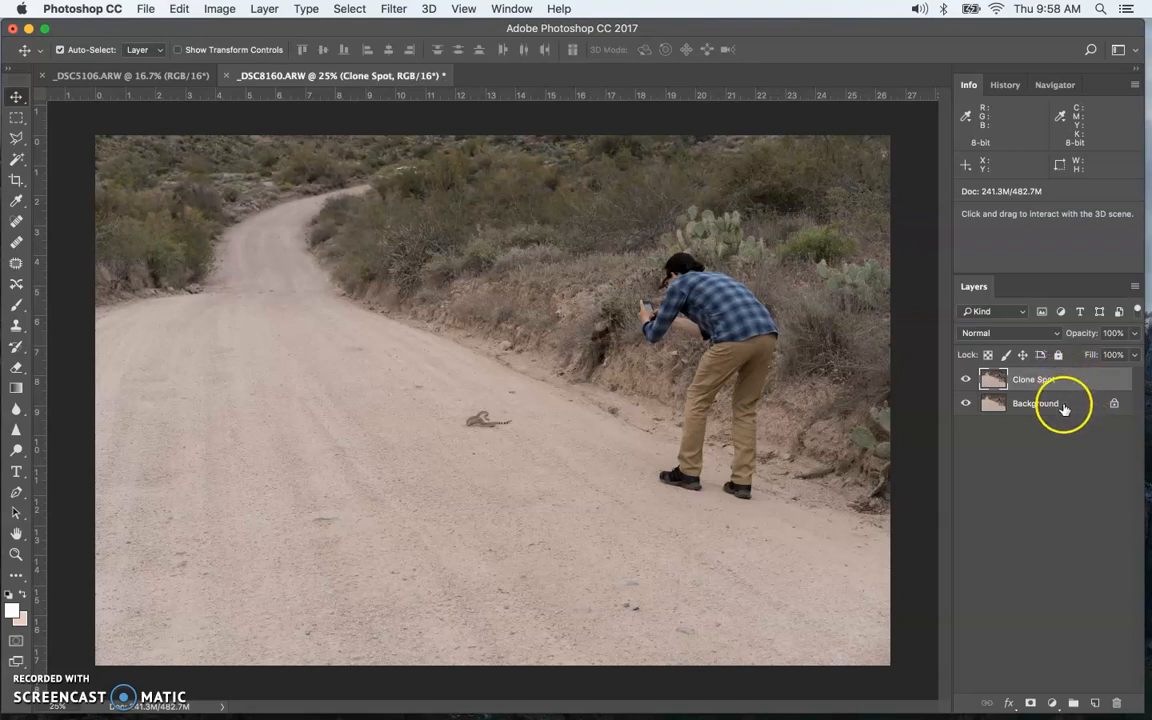
- Keep the Clone Spot layer active and show the document's edit history
{"action": "left_click", "coordinate": [1065, 405]}
{"action": "left_click", "coordinate": [1073, 380]}
{"action": "left_click", "coordinate": [1059, 385]}
{"action": "left_click", "coordinate": [1000, 381]}
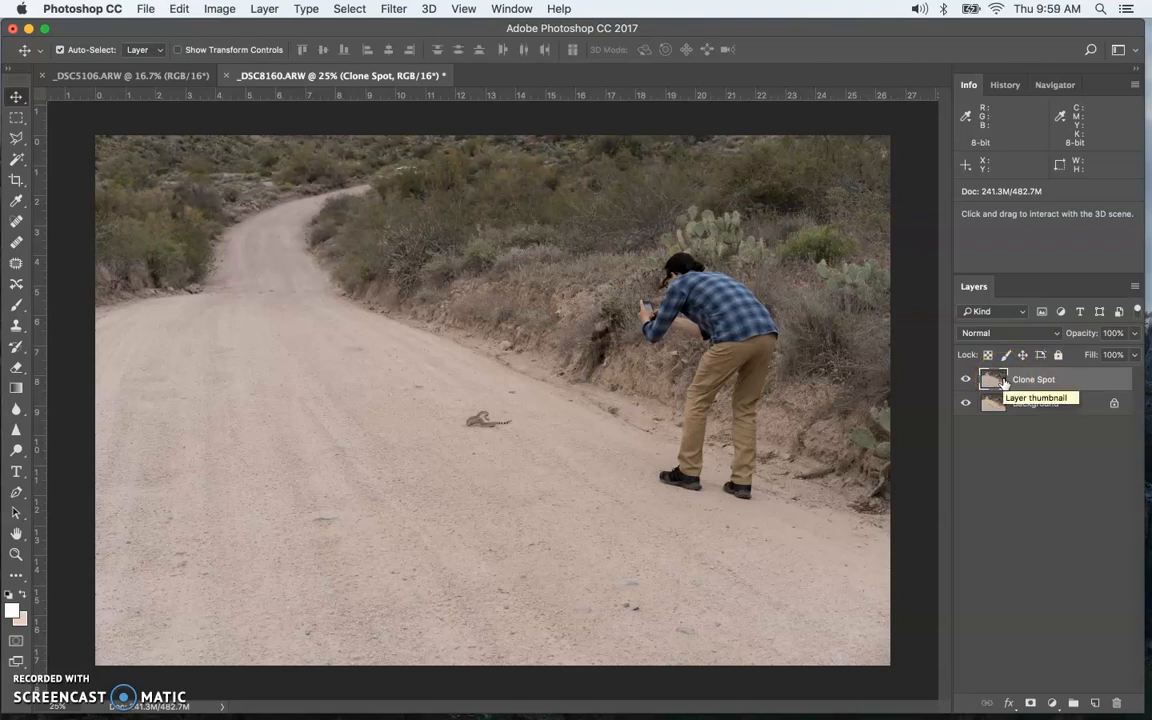
{"action": "left_click", "coordinate": [1005, 86]}
{"action": "left_click", "coordinate": [993, 86]}
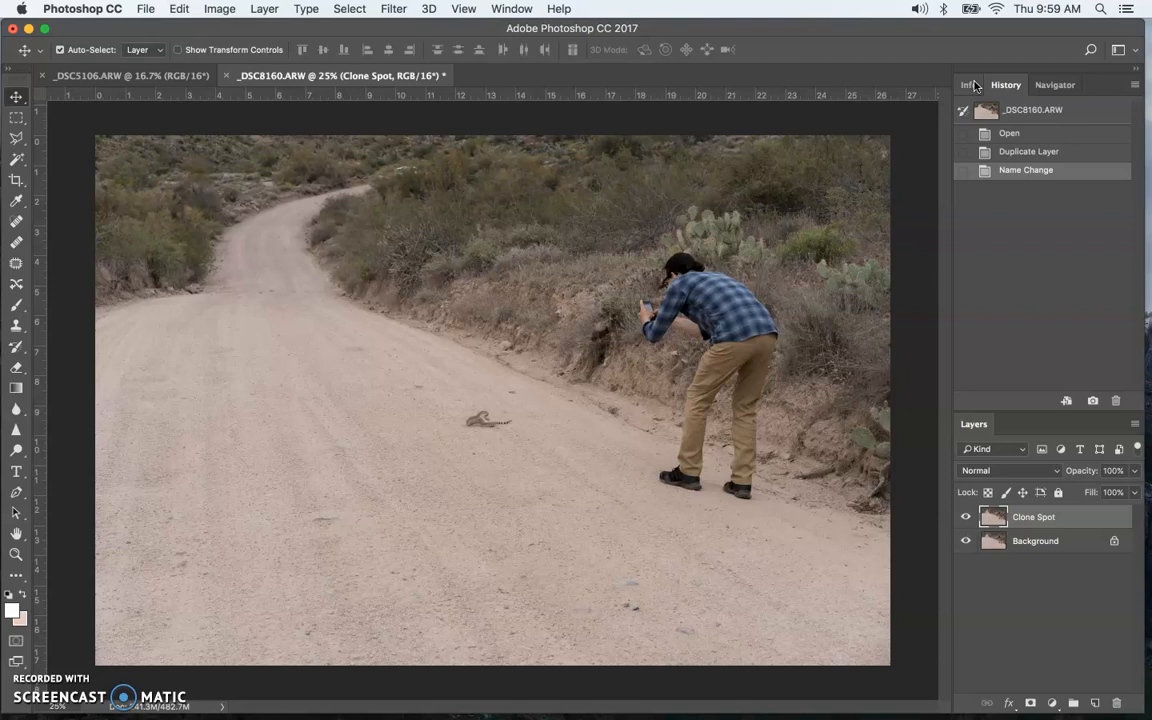
- Heal the snake out of the dirt road with a 400 px Content-Aware Spot Healing Brush and compare with the pre-healing history state
{"action": "left_click", "coordinate": [17, 220]}
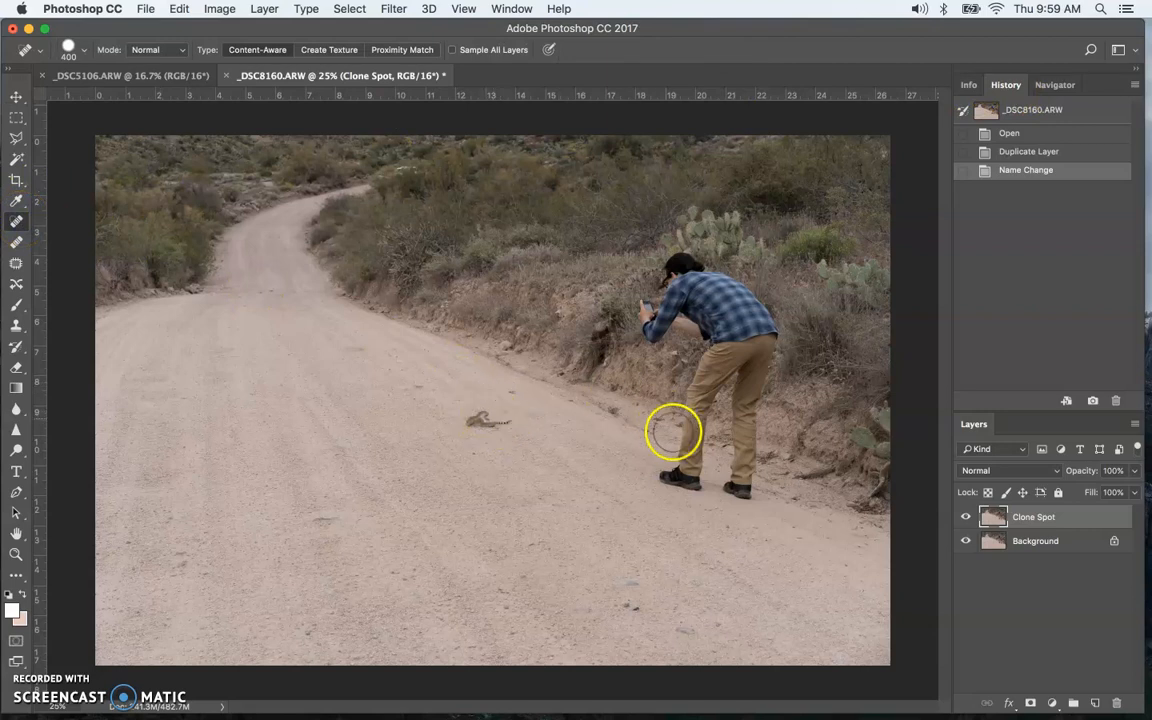
{"action": "left_click", "coordinate": [493, 427]}
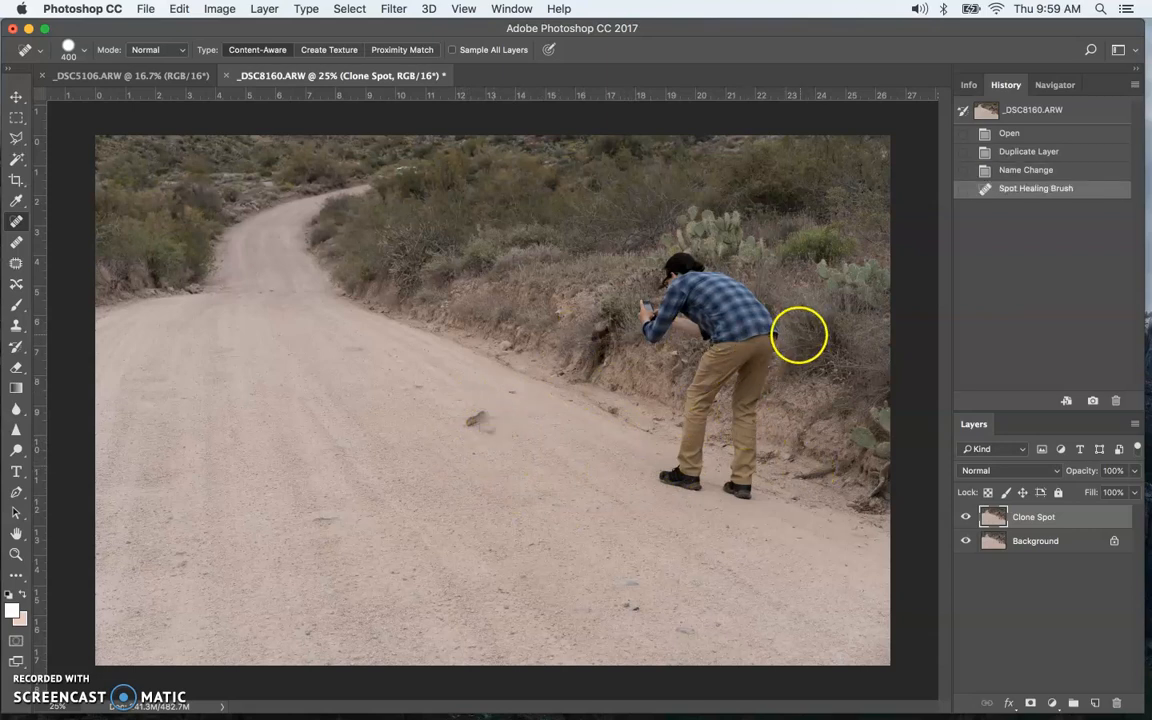
{"action": "left_click", "coordinate": [480, 423]}
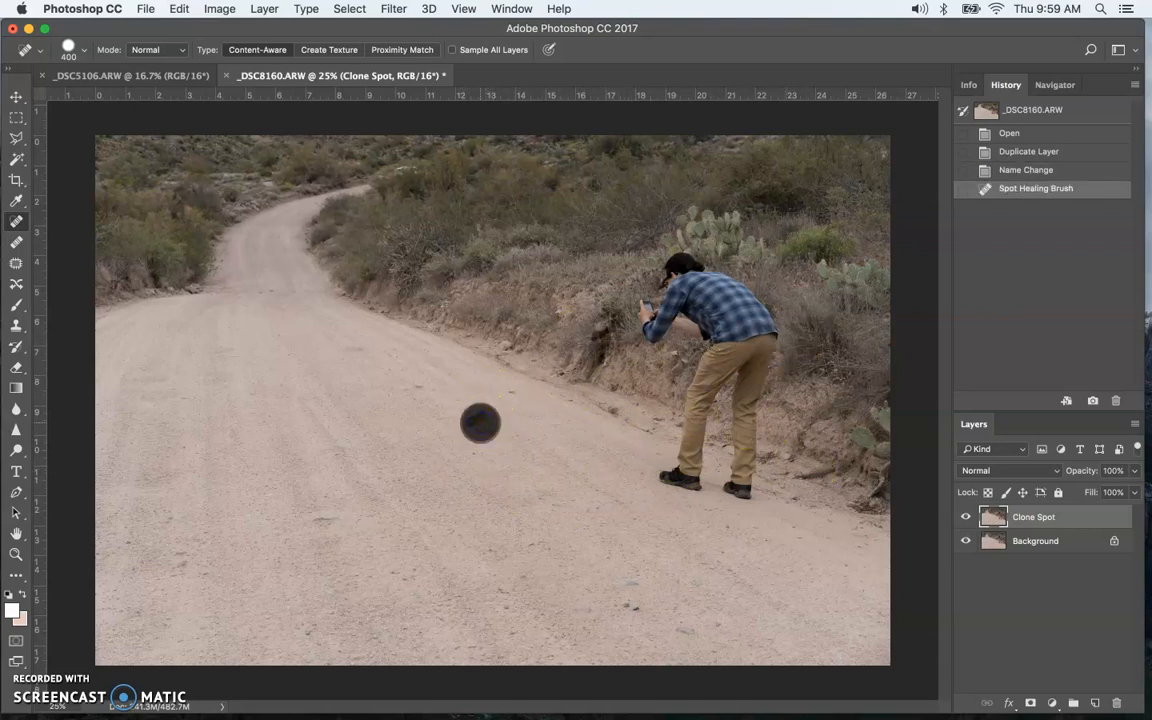
{"action": "left_click", "coordinate": [737, 313]}
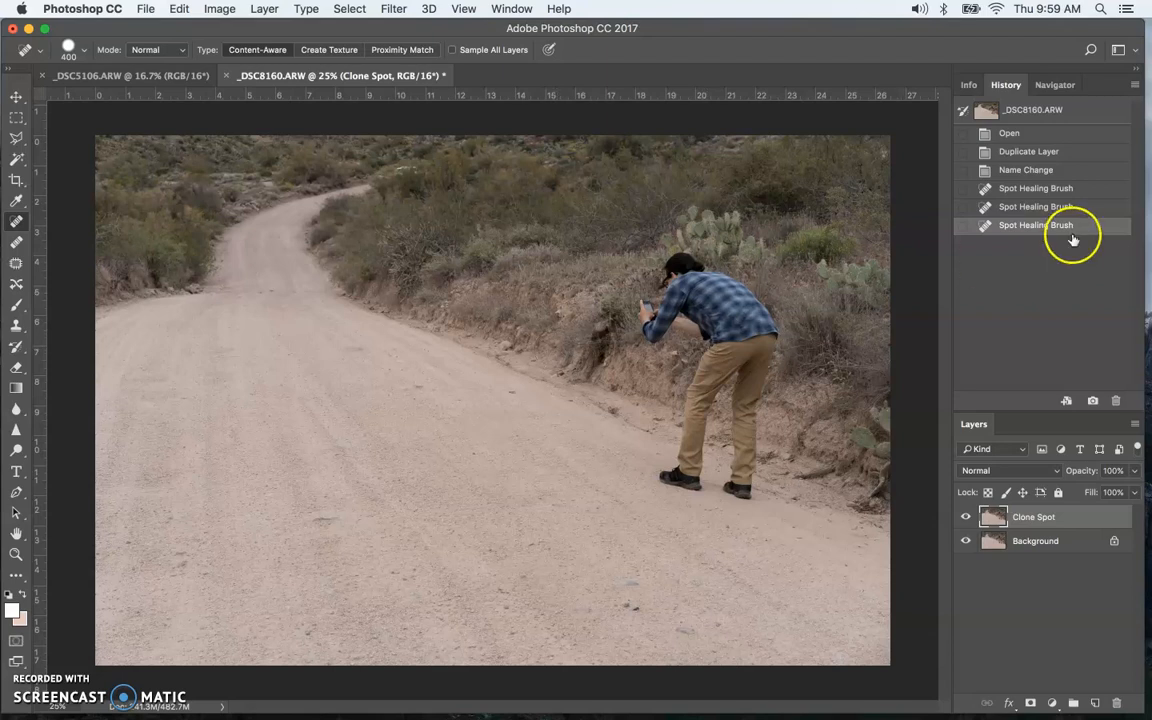
{"action": "left_click", "coordinate": [1033, 172]}
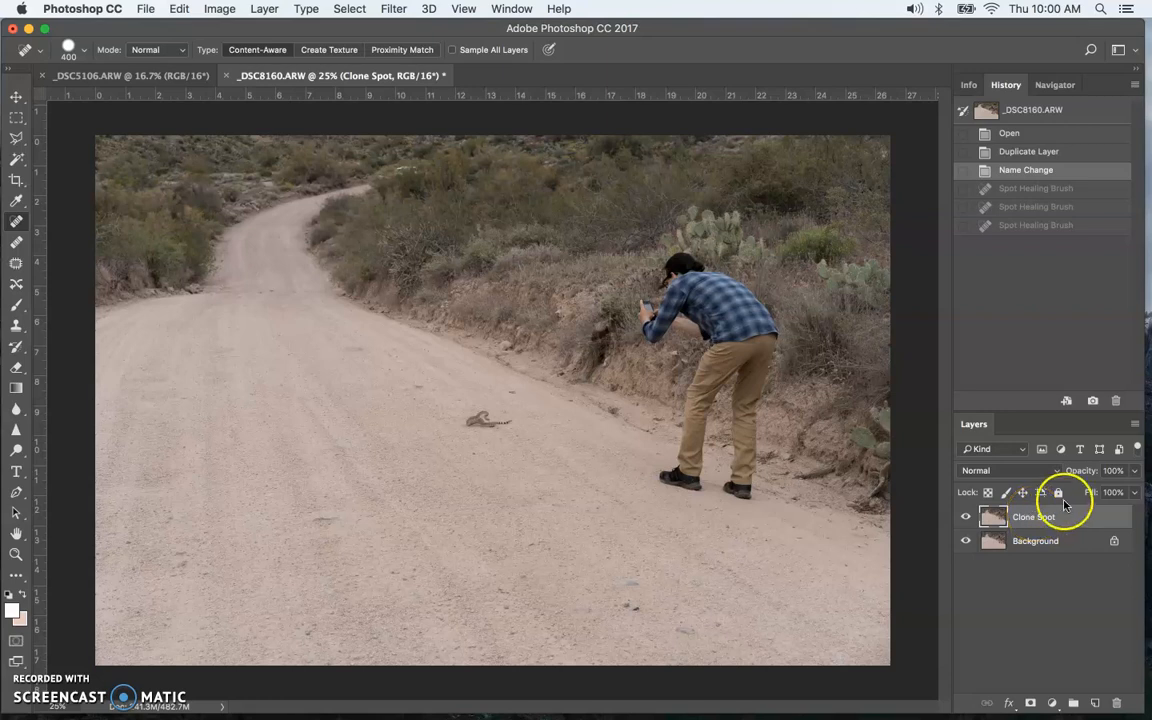
{"action": "left_click", "coordinate": [1034, 228]}
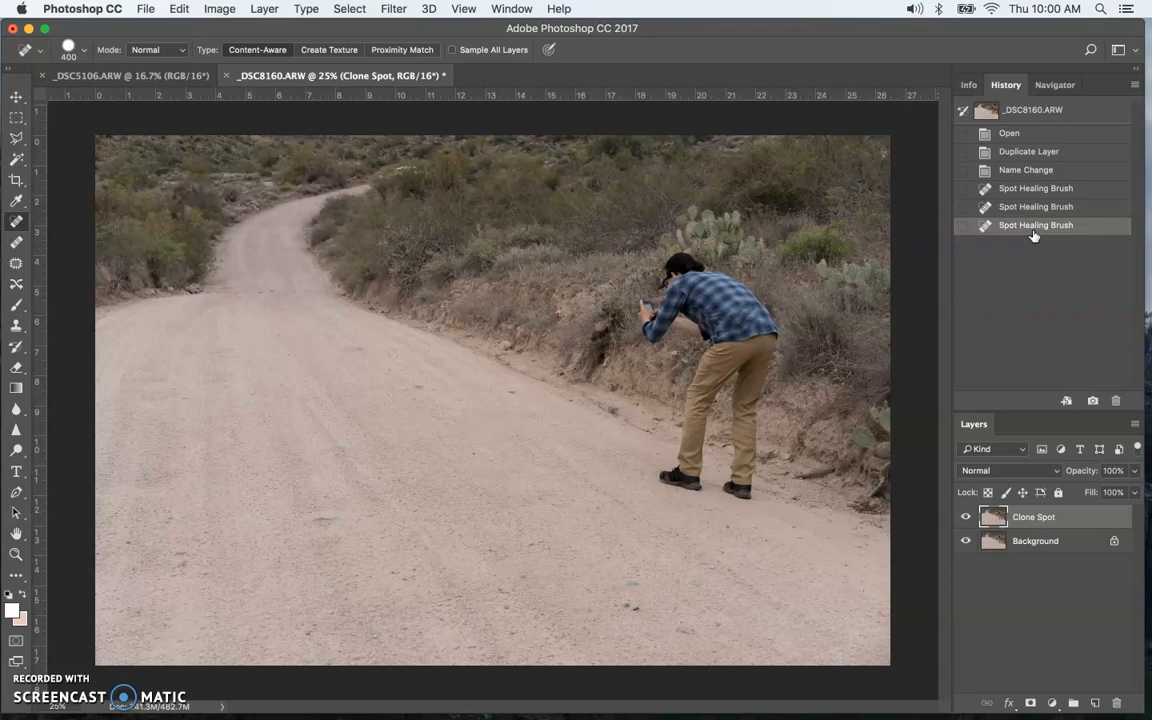
- Try the Spot Healing Brush over the photographer's head, and delete the Clone Spot layer to discard all healing strokes
{"action": "mouse_move", "coordinate": [712, 248]}
{"action": "left_mouse_down"}
{"action": "mouse_move", "coordinate": [675, 258]}
{"action": "mouse_move", "coordinate": [665, 283]}
{"action": "left_mouse_up"}
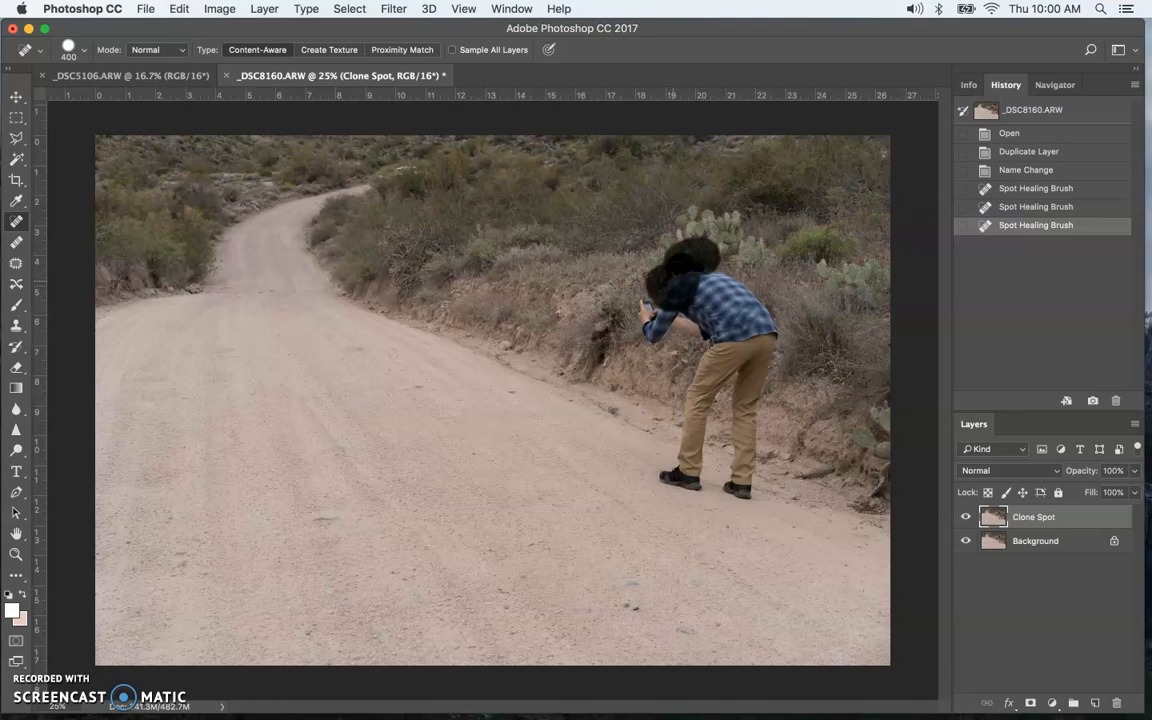
{"action": "left_click_drag", "start_coordinate": [665, 285], "coordinate": [675, 282]}
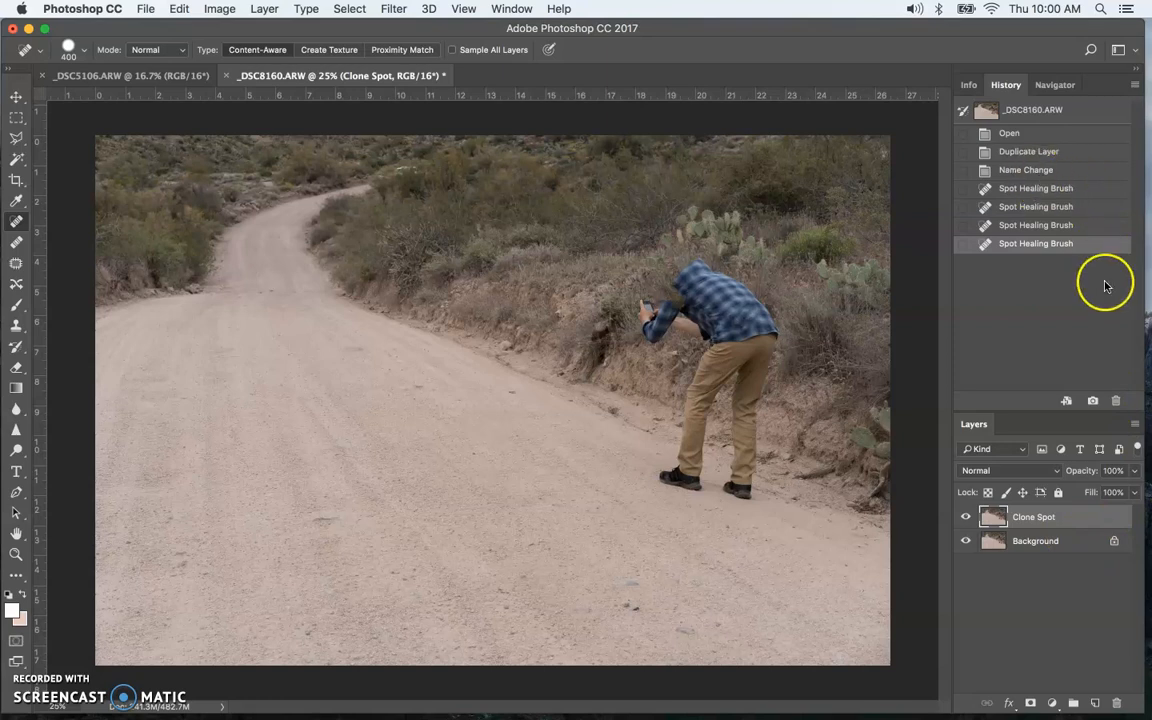
{"action": "mouse_move", "coordinate": [1095, 514]}
{"action": "left_mouse_down"}
{"action": "mouse_move", "coordinate": [1070, 521]}
{"action": "mouse_move", "coordinate": [1067, 571]}
{"action": "mouse_move", "coordinate": [1026, 584]}
{"action": "mouse_move", "coordinate": [1116, 703]}
{"action": "left_mouse_up"}
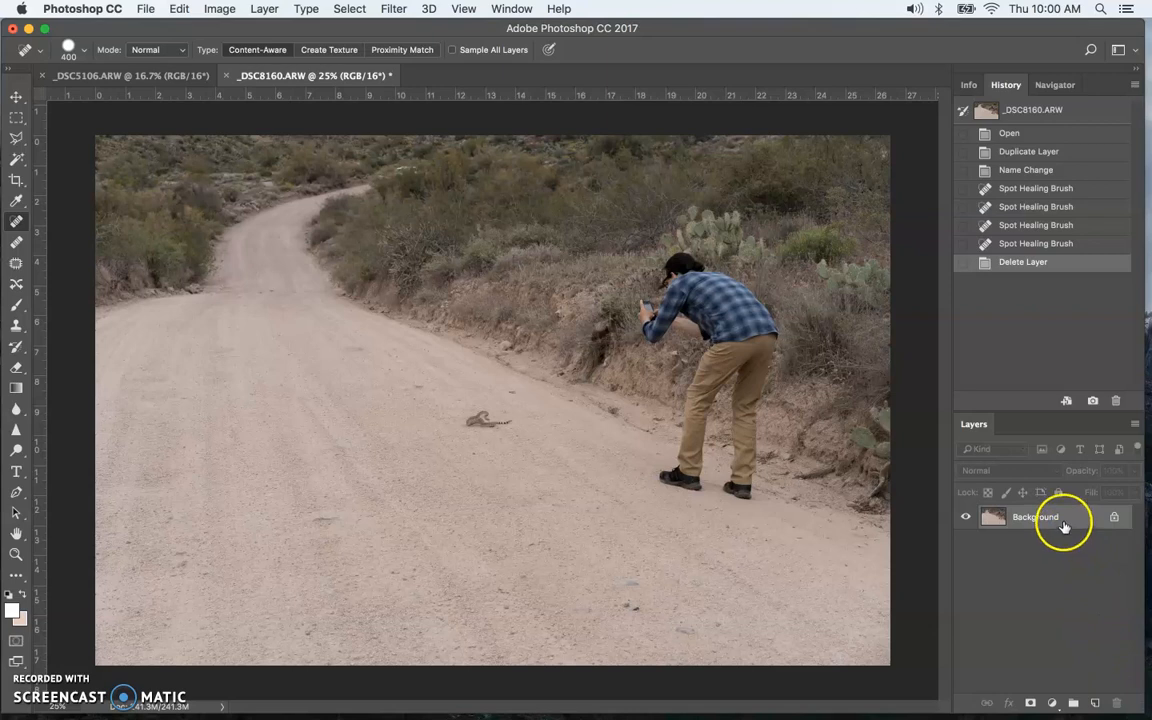
- Make a fresh duplicate of the Background layer and name it "Clone Spot"
{"action": "left_click_drag", "start_coordinate": [1041, 513], "coordinate": [1095, 703]}
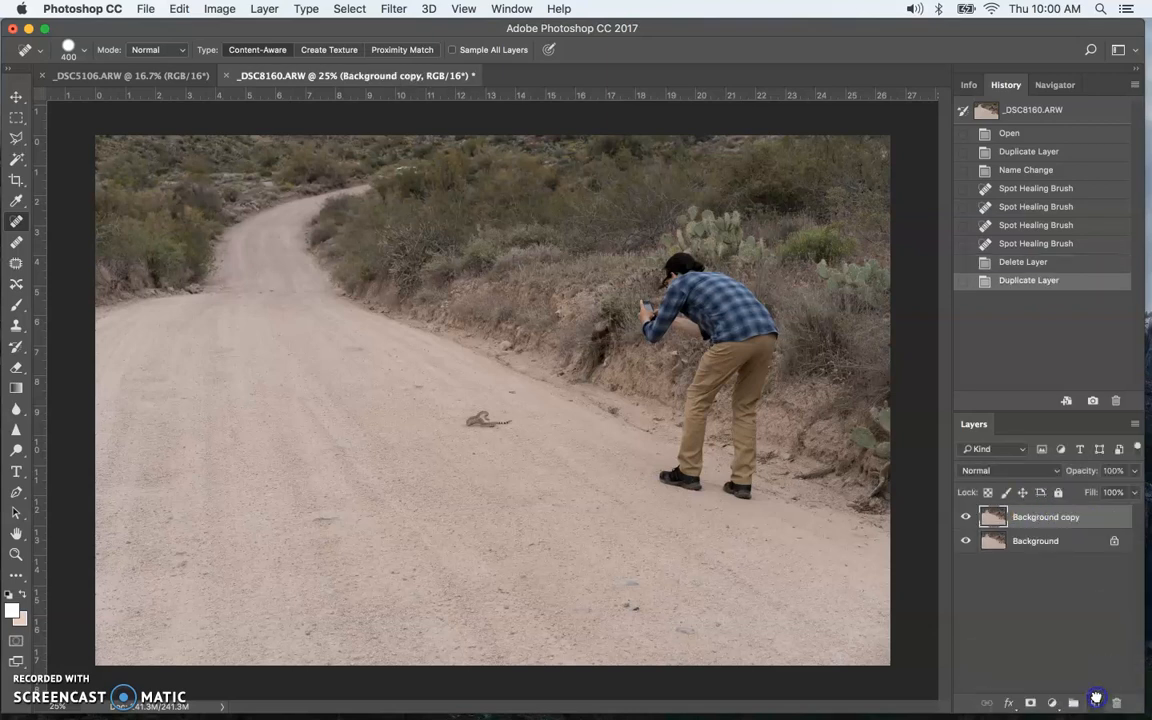
{"action": "double_click", "coordinate": [1074, 518]}
{"action": "type", "text": "Clone Spot"}
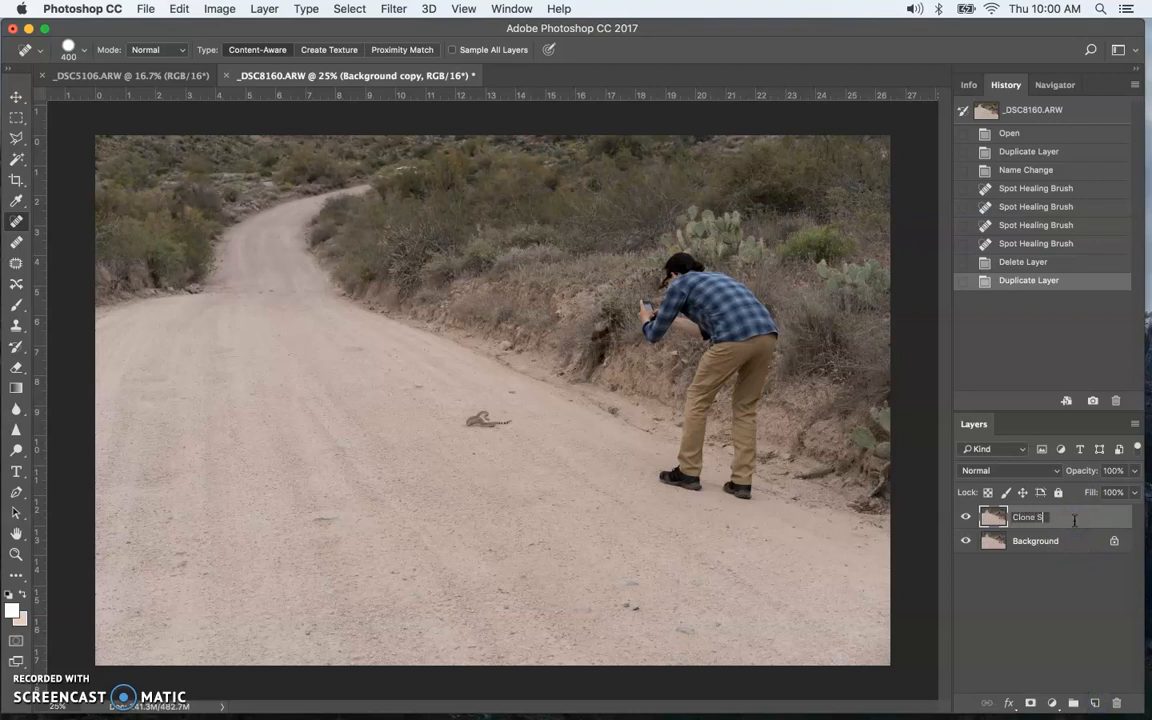
{"action": "left_click", "coordinate": [1074, 519]}
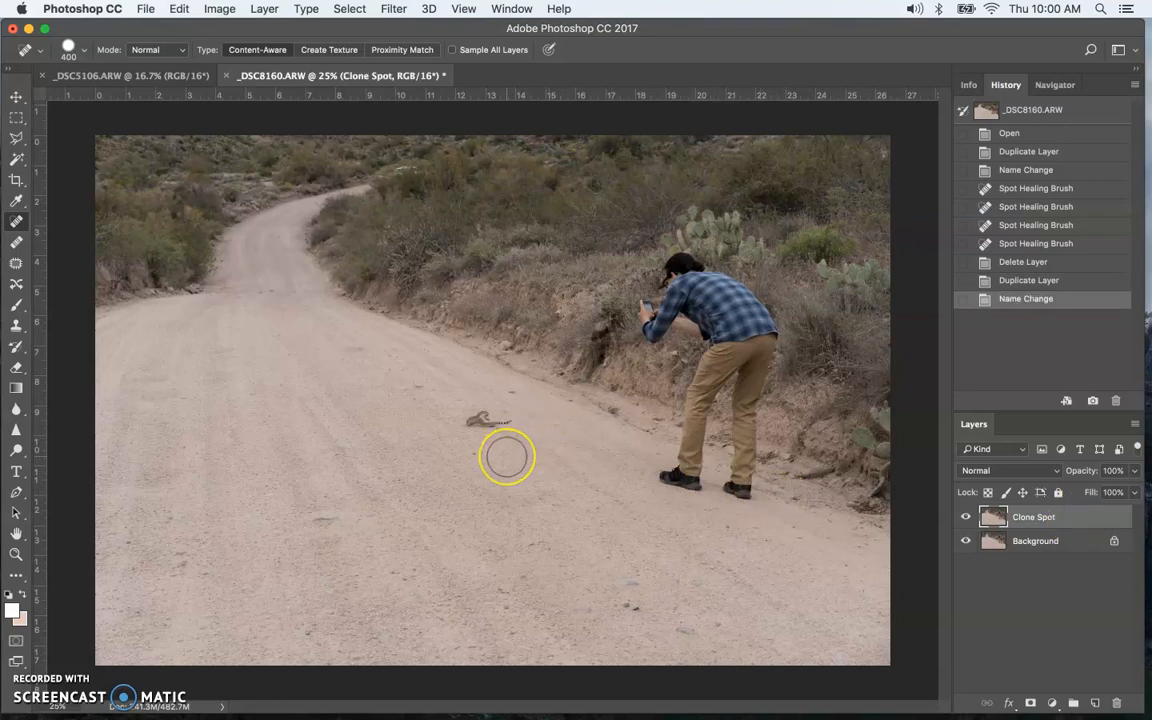
- Choose the Spot Healing Brush for close-up retouching of the snake on the Clone Spot layer
{"action": "key", "text": "super+equal"}
{"action": "key", "text": "super+equal"}
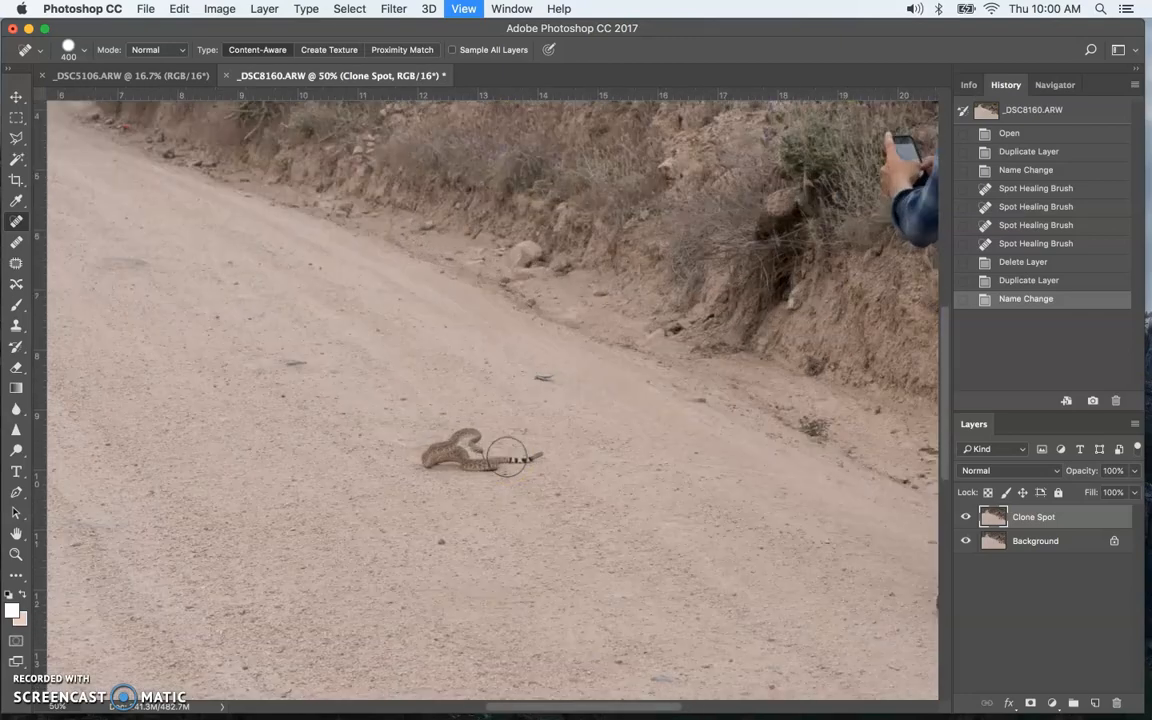
{"action": "key", "text": "super+equal"}
{"action": "key", "text": "super+equal"}
{"action": "key", "text": "super+equal"}
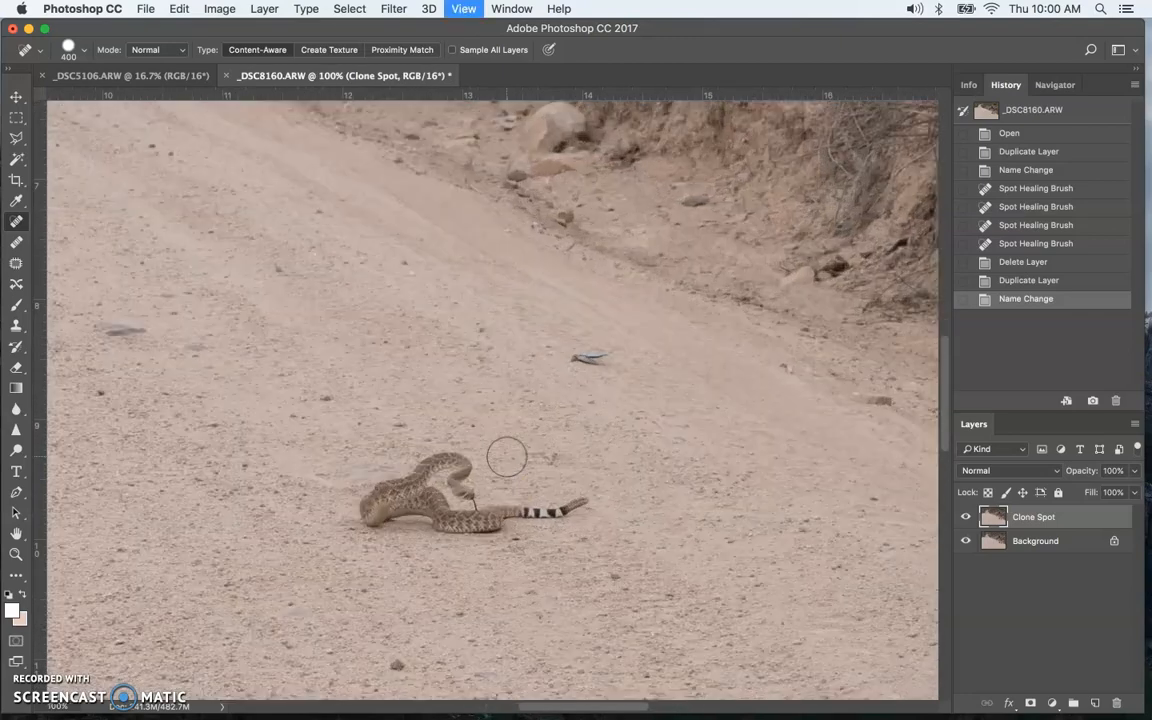
{"action": "left_click_drag", "start_coordinate": [450, 506], "coordinate": [540, 334]}
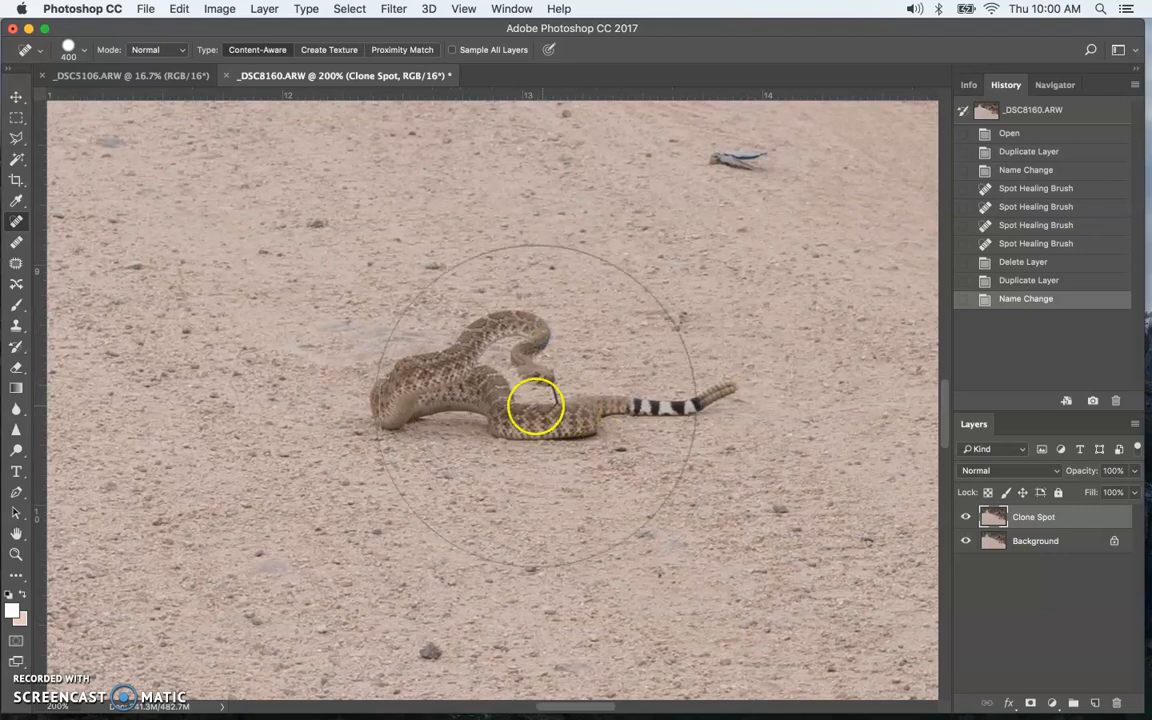
{"action": "left_click", "coordinate": [15, 222]}
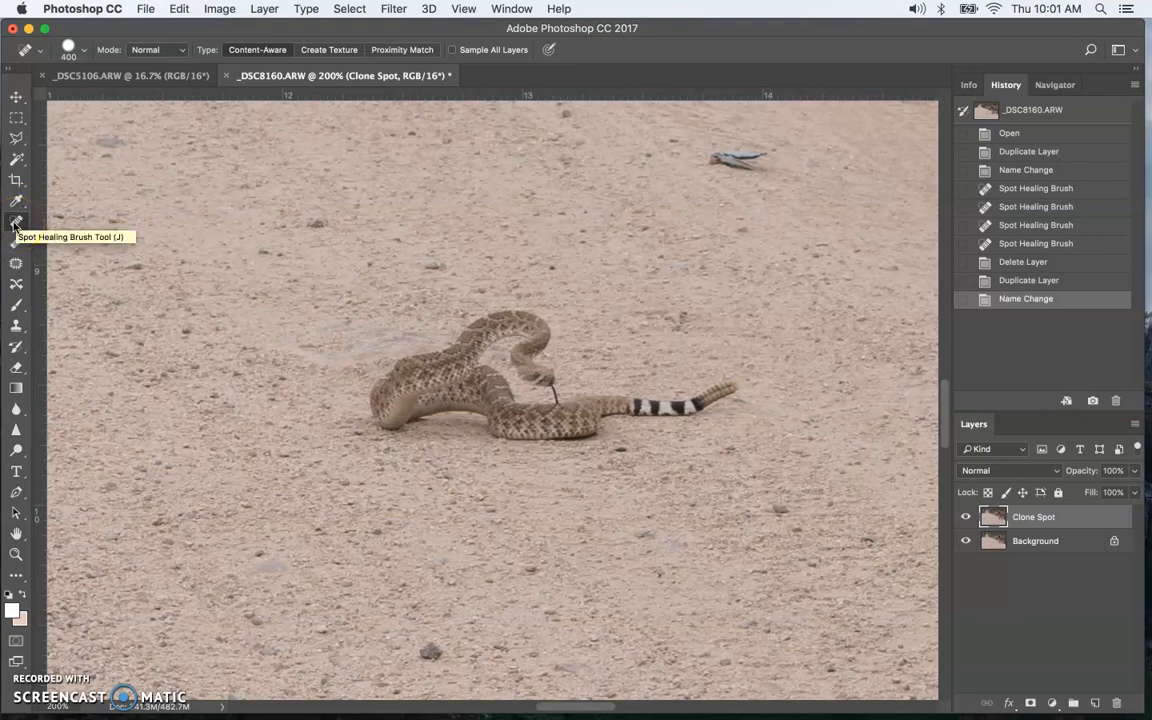
{"action": "left_click", "coordinate": [17, 242]}
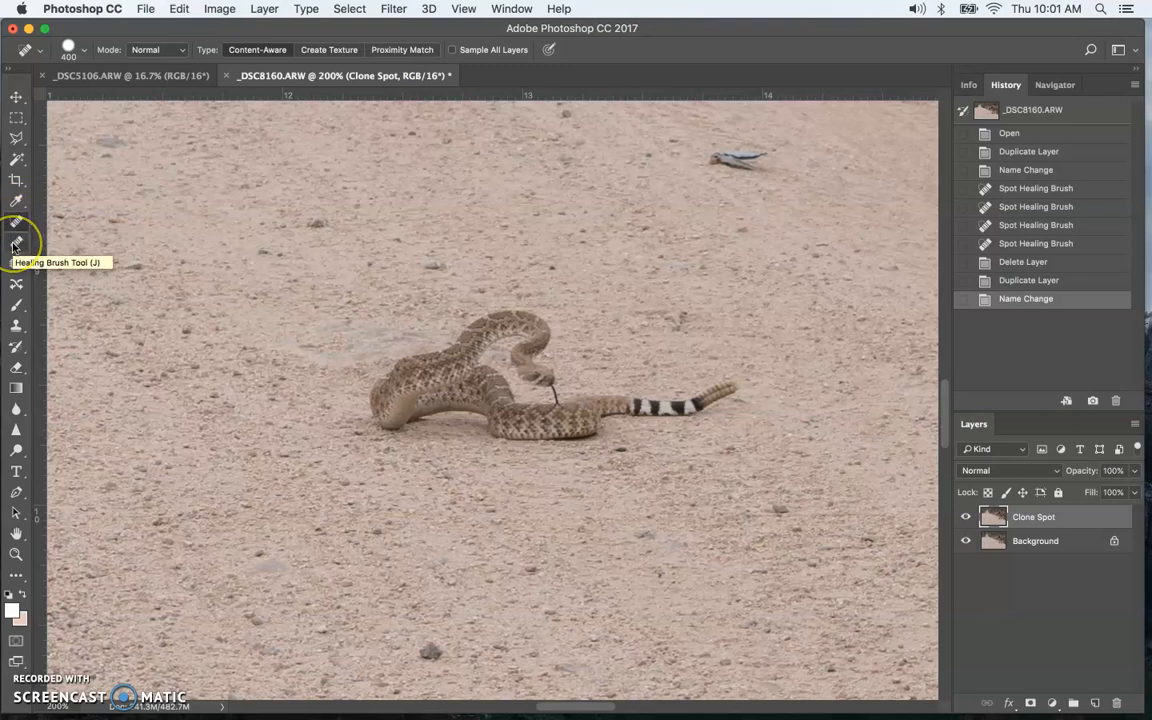
{"action": "left_click", "coordinate": [16, 221]}
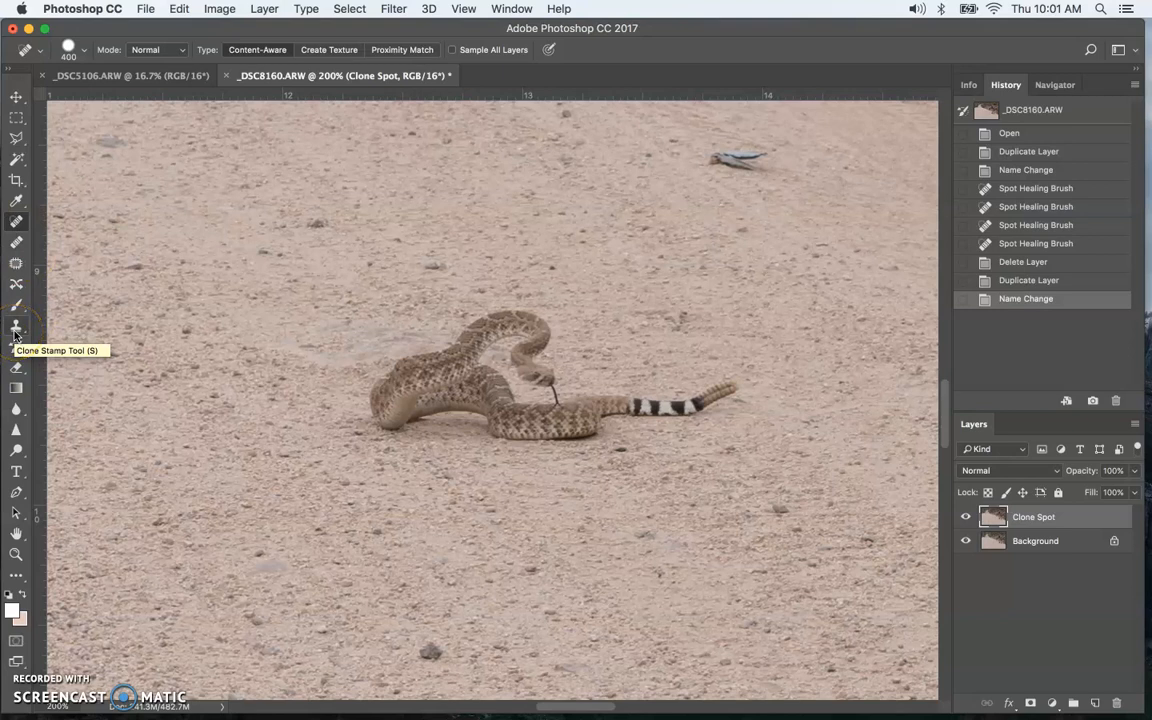
{"action": "left_click", "coordinate": [14, 220]}
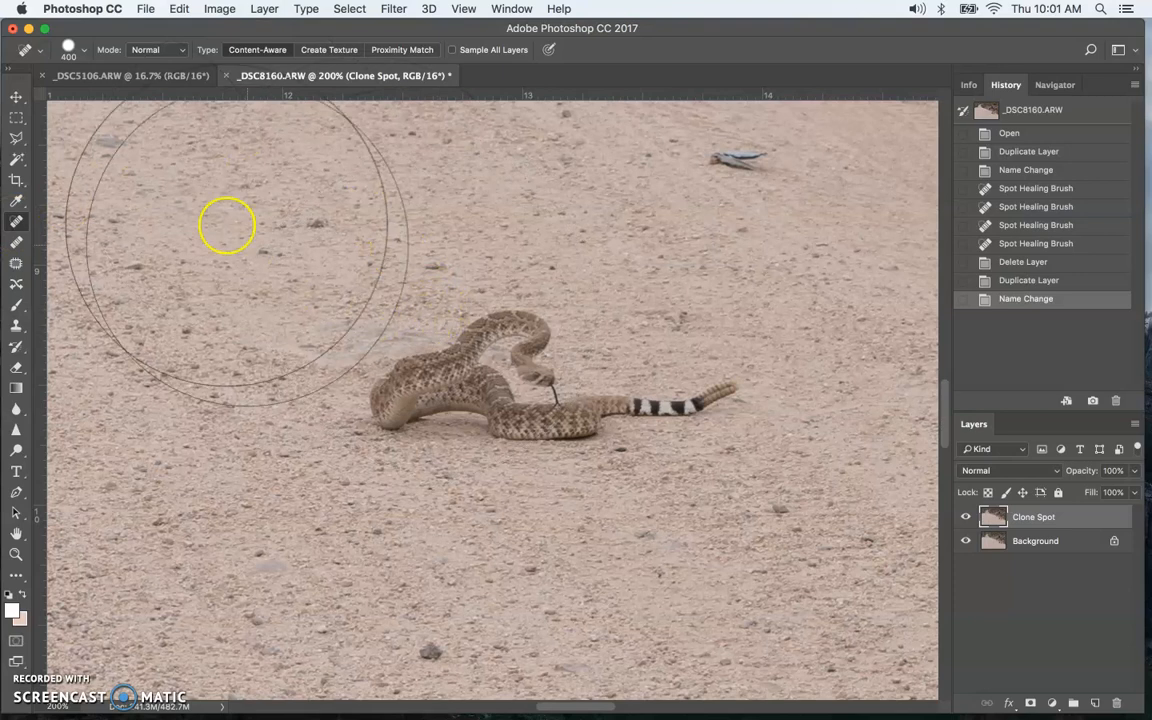
- Set the Spot Healing Brush to a size of 102 px and a hardness of 32%
{"action": "left_click", "coordinate": [84, 51]}
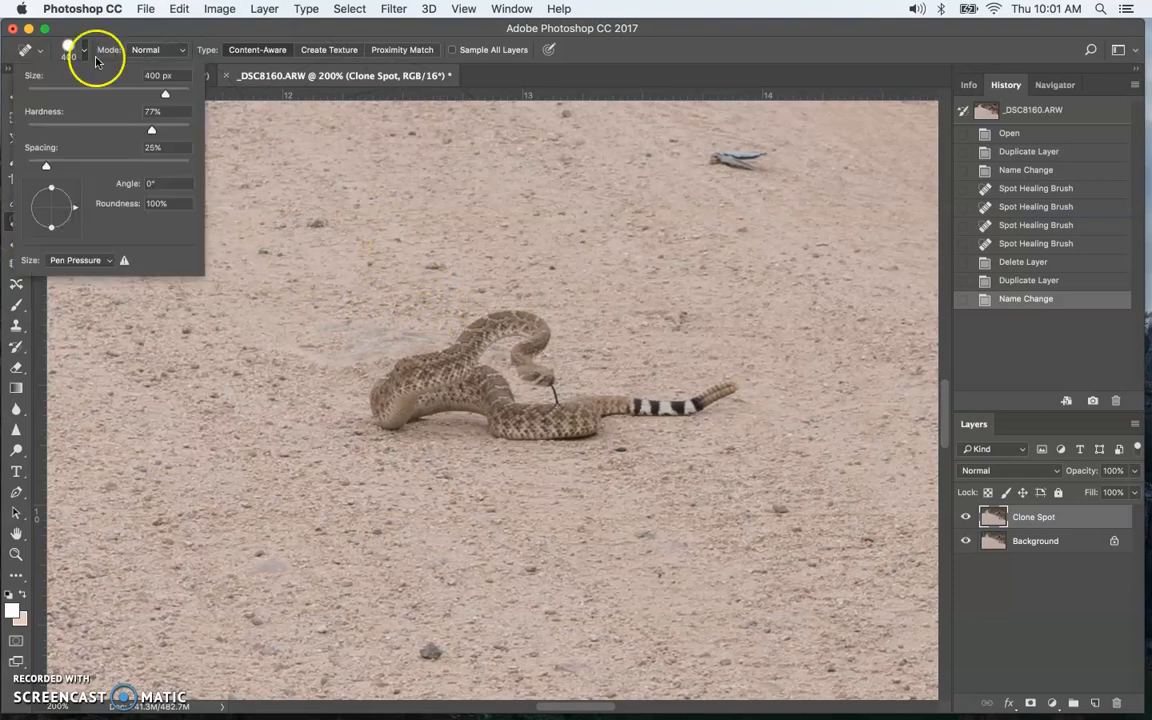
{"action": "left_click", "coordinate": [107, 92]}
{"action": "left_click", "coordinate": [68, 128]}
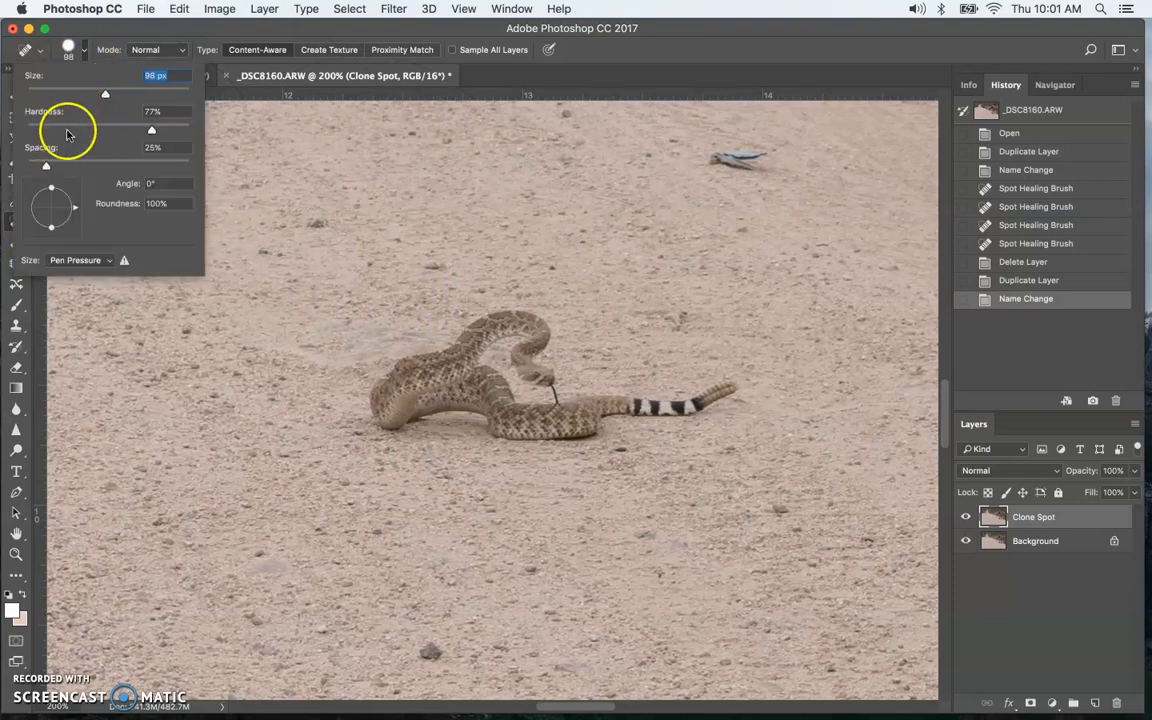
{"action": "left_click_drag", "start_coordinate": [68, 128], "coordinate": [189, 129]}
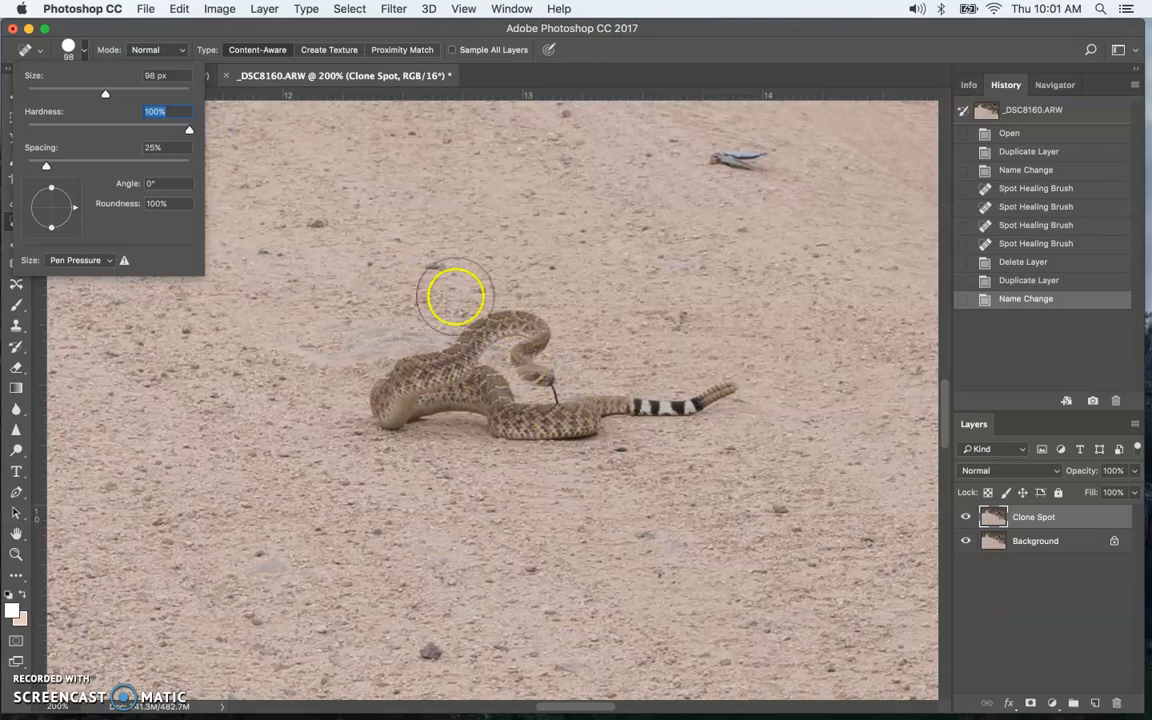
{"action": "left_click", "coordinate": [79, 128]}
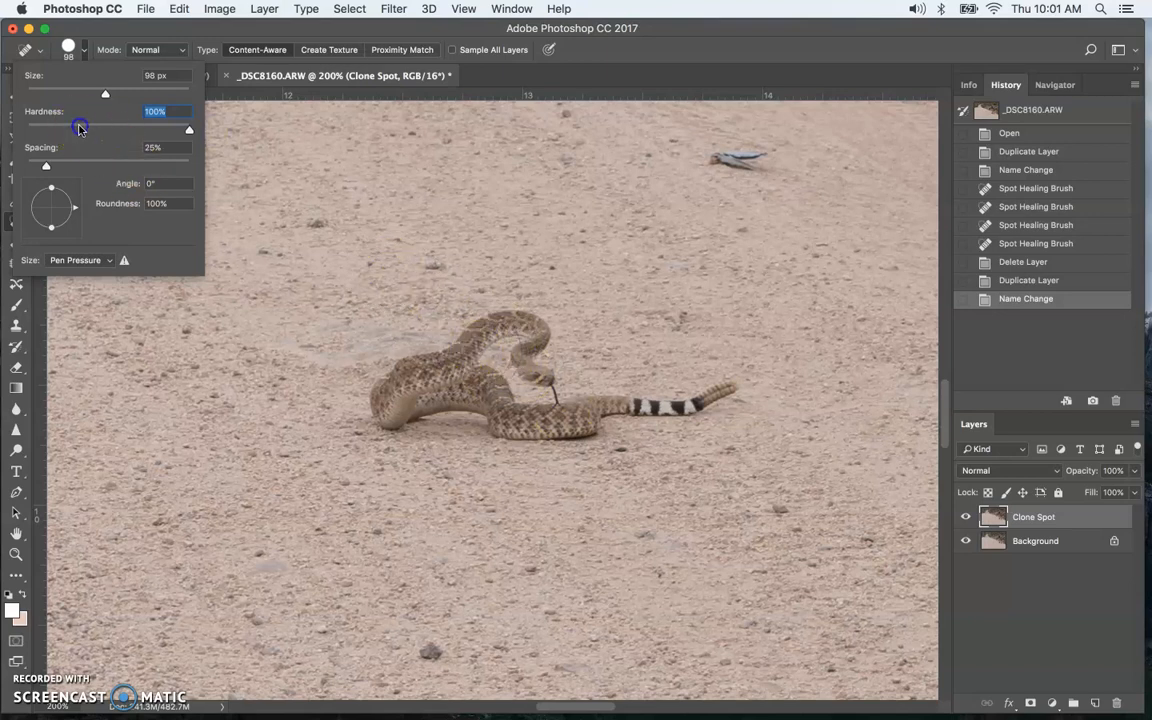
{"action": "mouse_move", "coordinate": [77, 130]}
{"action": "left_mouse_down"}
{"action": "mouse_move", "coordinate": [28, 130]}
{"action": "mouse_move", "coordinate": [76, 130]}
{"action": "left_mouse_up"}
{"action": "mouse_move", "coordinate": [104, 95]}
{"action": "left_mouse_down"}
{"action": "mouse_move", "coordinate": [126, 95]}
{"action": "mouse_move", "coordinate": [109, 95]}
{"action": "left_mouse_up"}
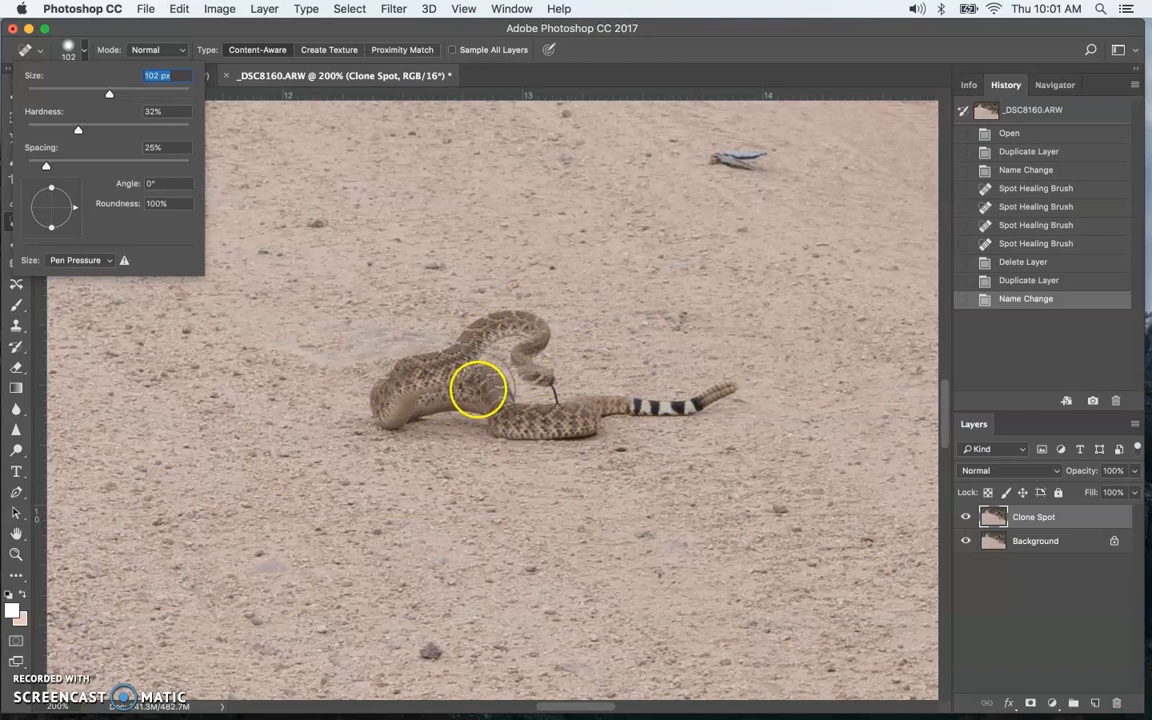
- Try a 335 px Spot Healing Brush against the snake, and reduce the brush size to 80 px
{"action": "left_click", "coordinate": [159, 92]}
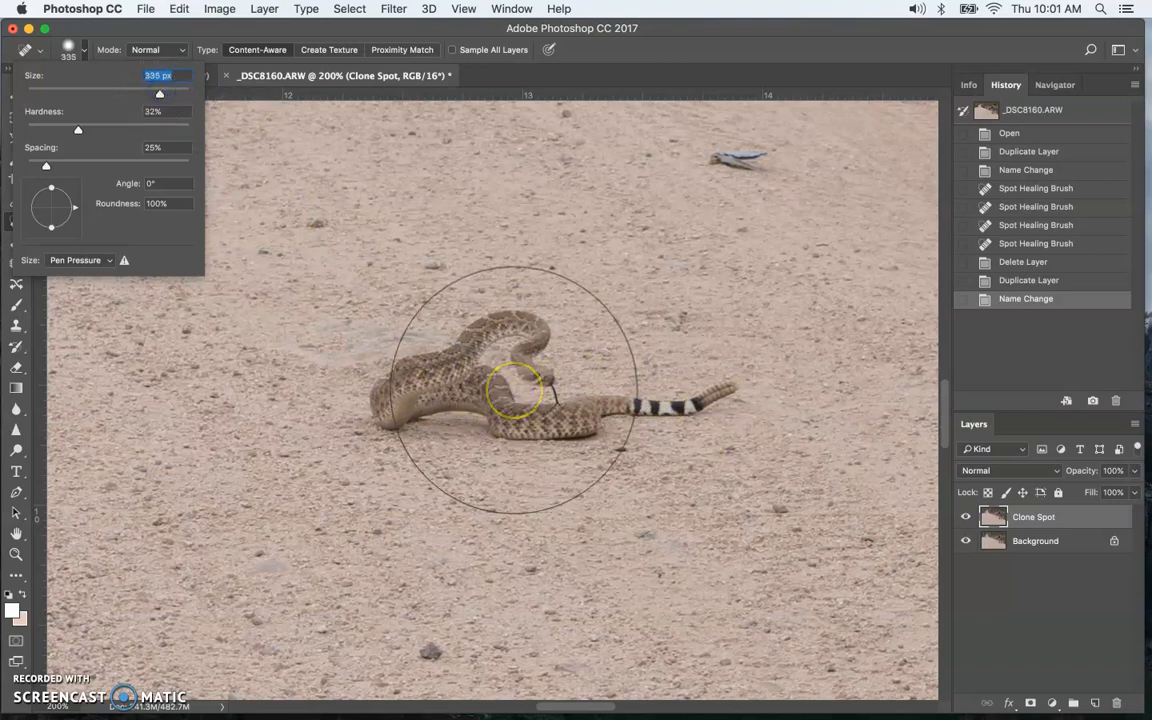
{"action": "key", "text": "super+equal"}
{"action": "key", "text": "super+equal"}
{"action": "key", "text": "super+equal"}
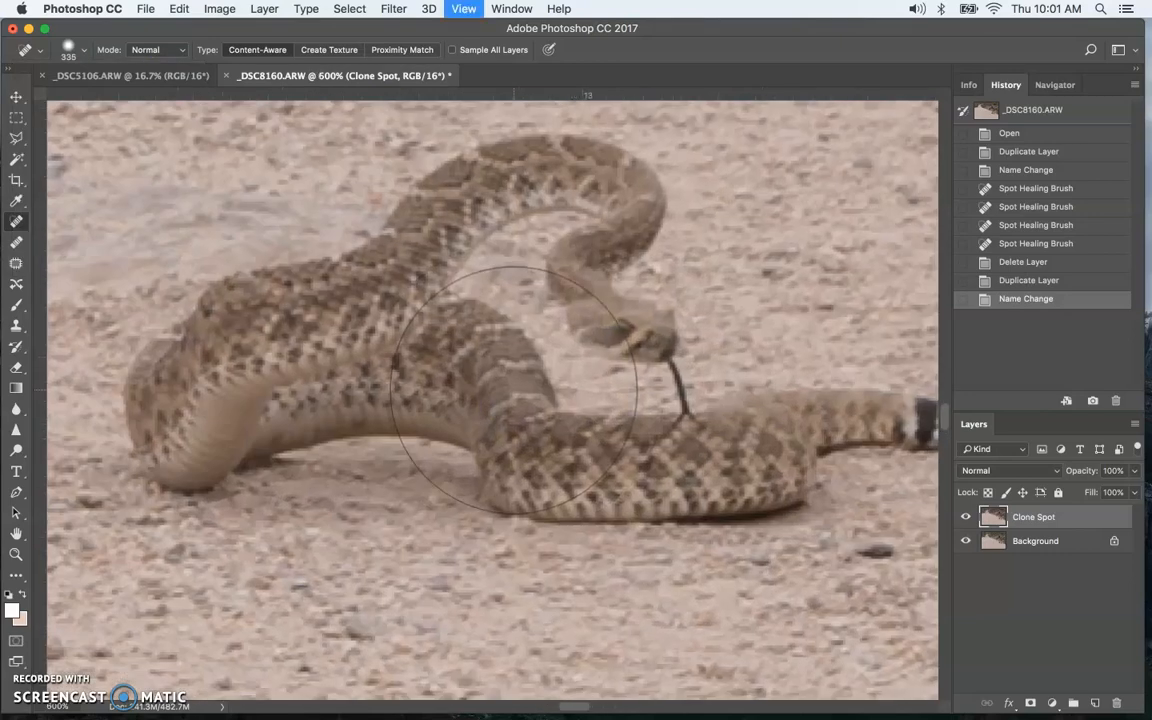
{"action": "key", "text": "super+minus"}
{"action": "key", "text": "super+minus"}
{"action": "key", "text": "bracketleft"}
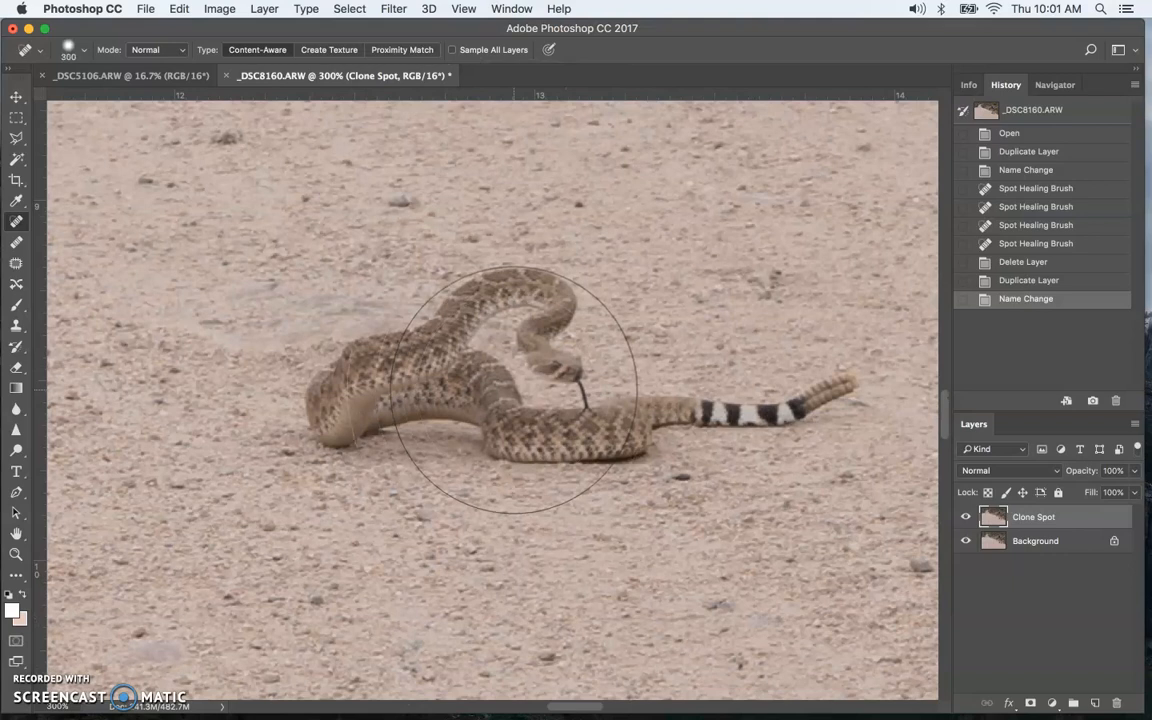
{"action": "key", "text": "bracketright"}
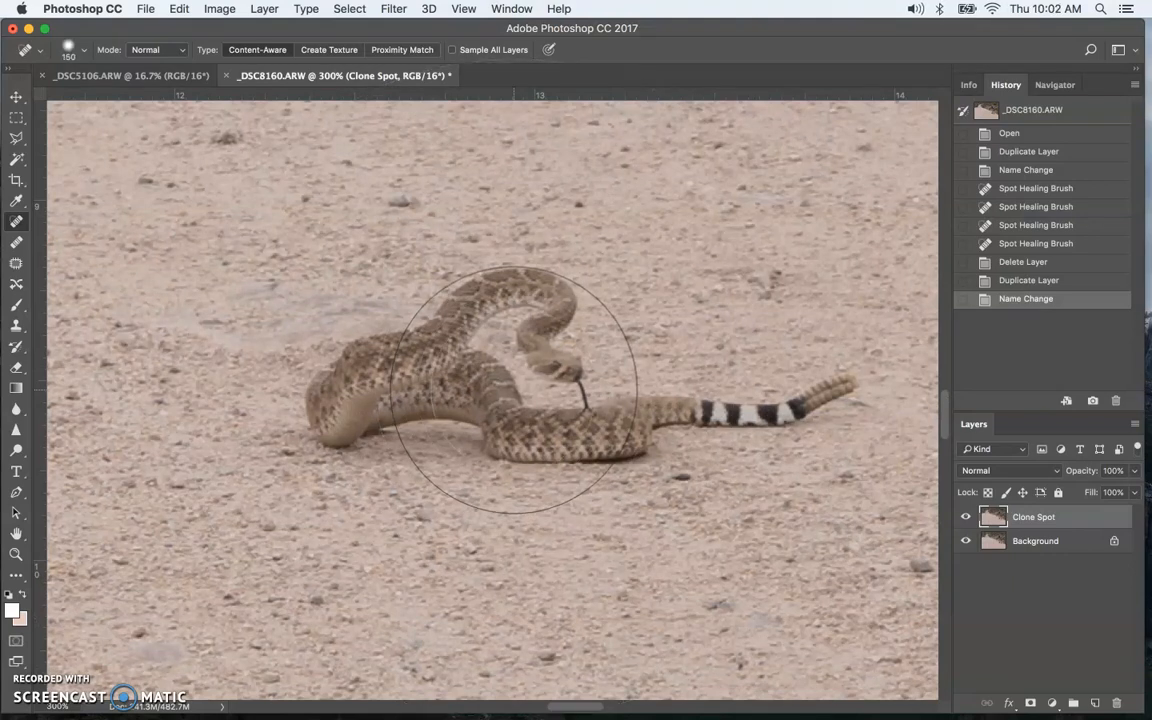
{"action": "left_click_drag", "start_coordinate": [575, 413], "coordinate": [592, 420]}
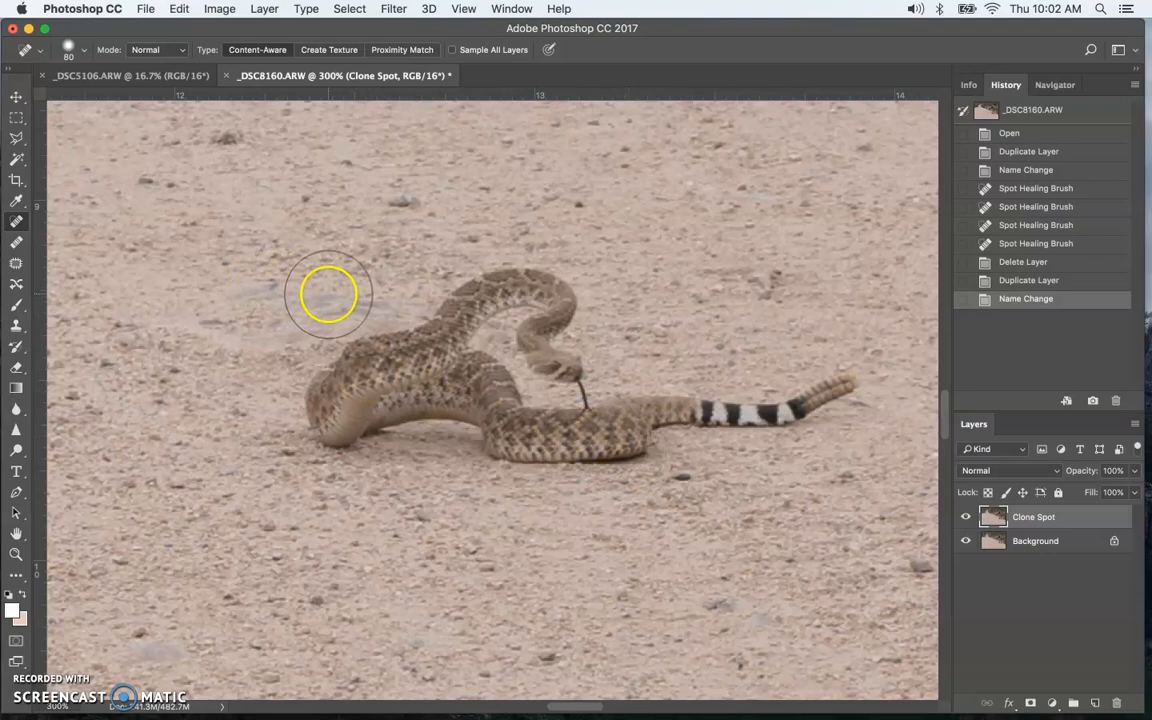
{"action": "left_click", "coordinate": [85, 50]}
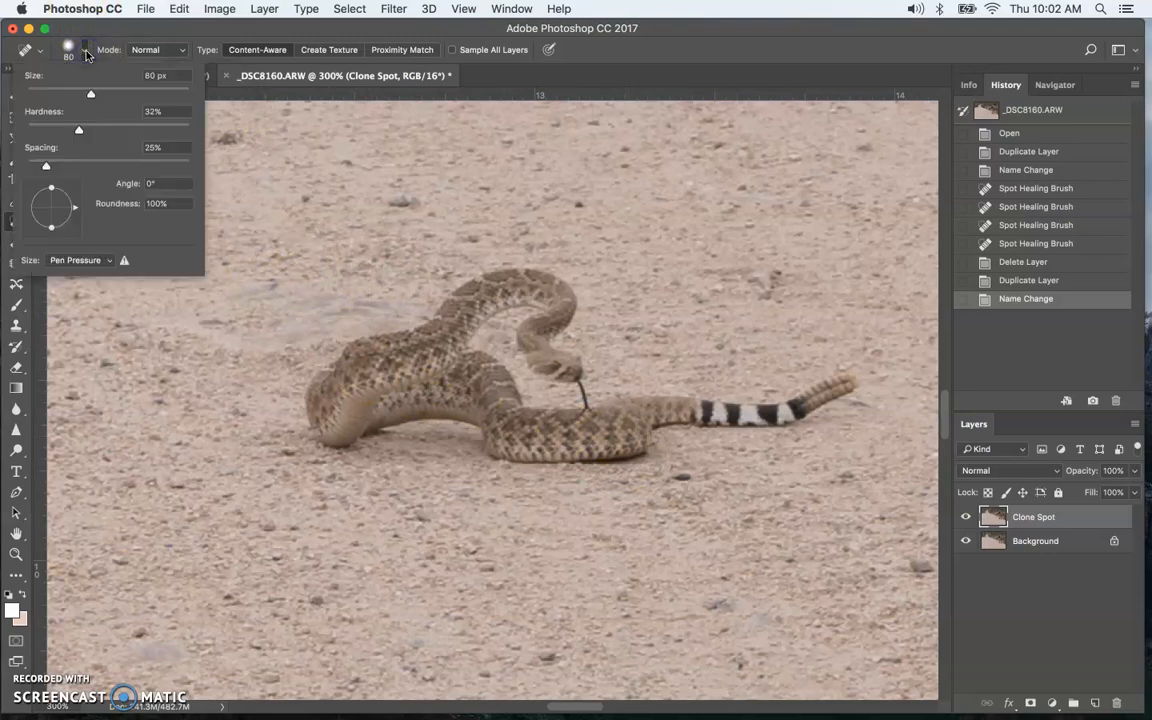
{"action": "left_click", "coordinate": [85, 50]}
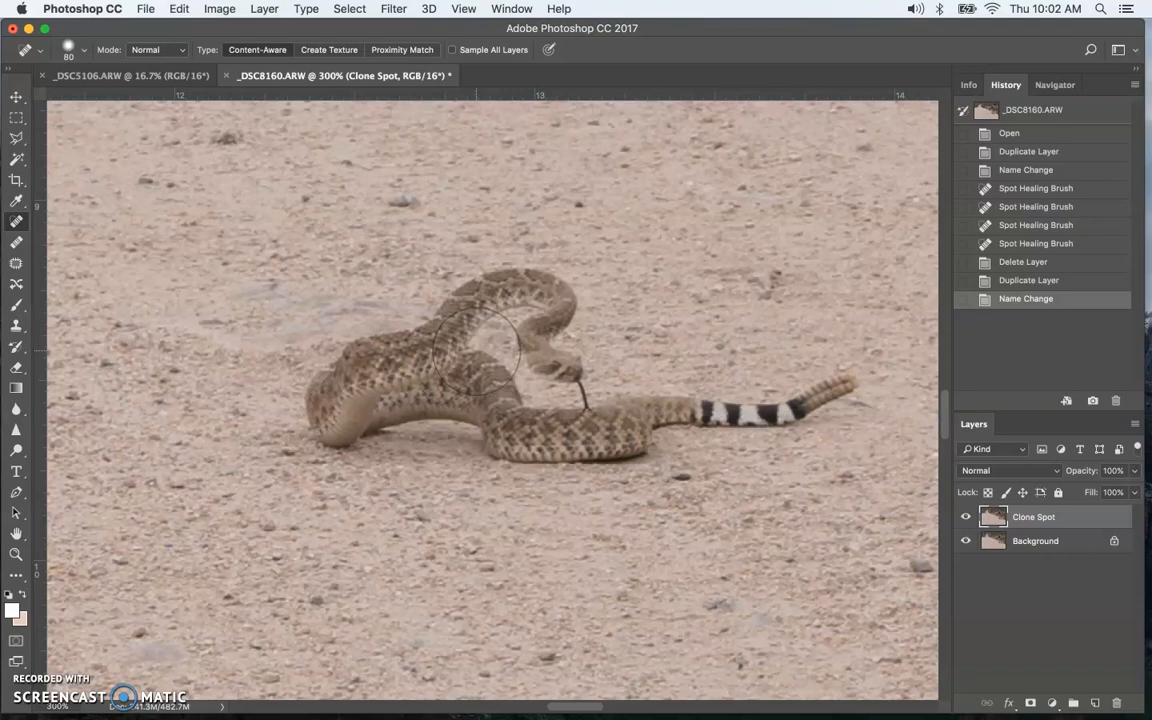
- Enlarge the Spot Healing Brush to 500 px over the snake
{"action": "key", "text": "bracketright"}
{"action": "key", "text": "bracketright"}
{"action": "key", "text": "bracketright"}
{"action": "key", "text": "bracketright"}
{"action": "key", "text": "bracketright"}
{"action": "key", "text": "bracketright"}
{"action": "key", "text": "bracketright"}
{"action": "key", "text": "bracketright"}
{"action": "key", "text": "bracketright"}
{"action": "key", "text": "bracketright"}
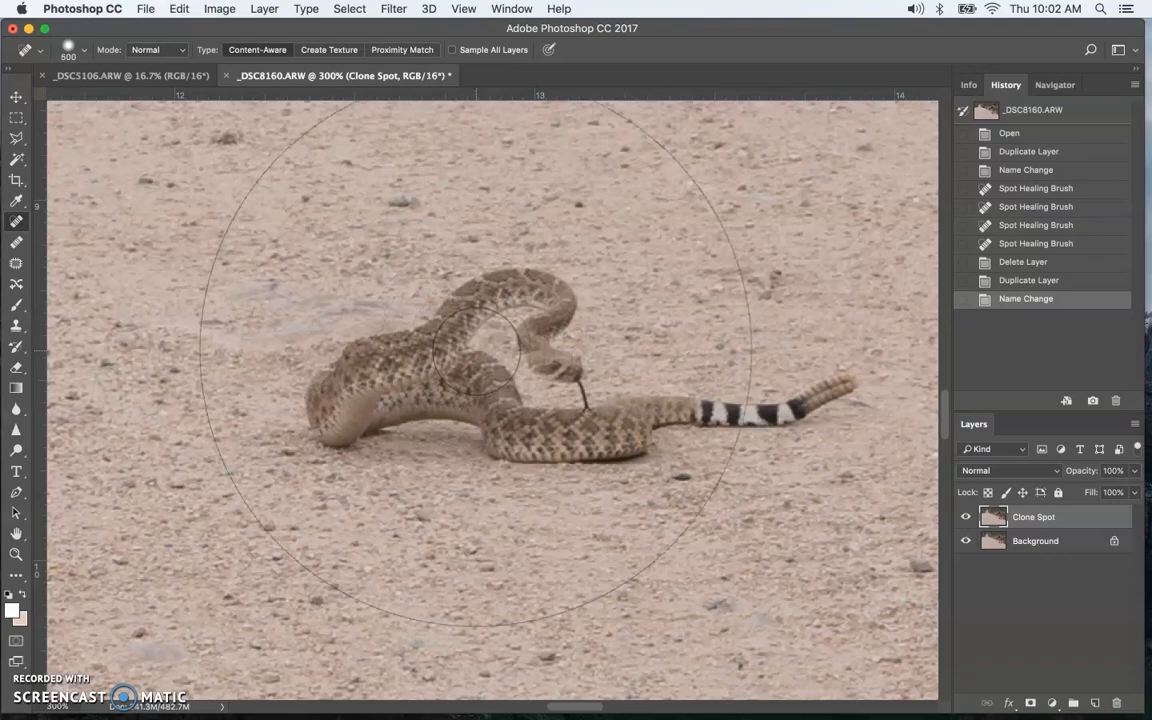
- Reduce the Spot Healing Brush size to 70 px
{"action": "key", "text": "bracketleft"}
{"action": "key", "text": "bracketleft"}
{"action": "key", "text": "bracketleft"}
{"action": "key", "text": "bracketleft"}
{"action": "key", "text": "bracketleft"}
{"action": "key", "text": "bracketleft"}
{"action": "key", "text": "bracketleft"}
{"action": "key", "text": "bracketleft"}
{"action": "key", "text": "bracketleft"}
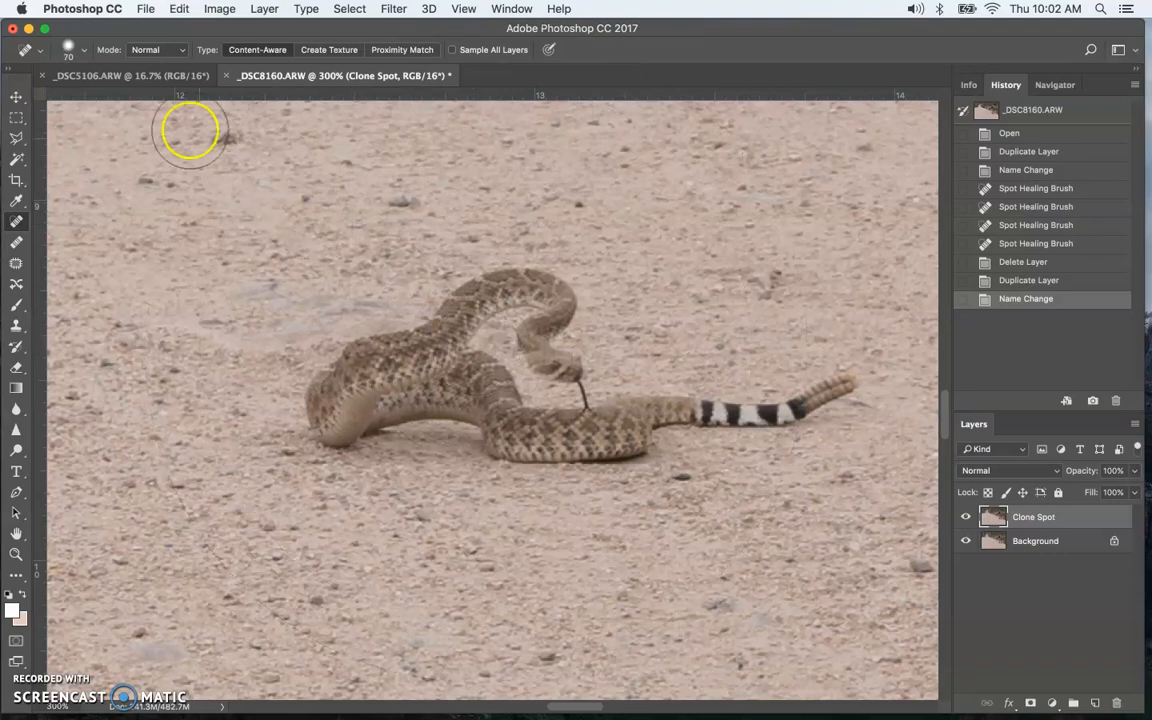
- Paint over the whole snake and its leftover shadow with the 70 px Spot Healing Brush at 32% hardness
{"action": "left_click", "coordinate": [70, 48]}
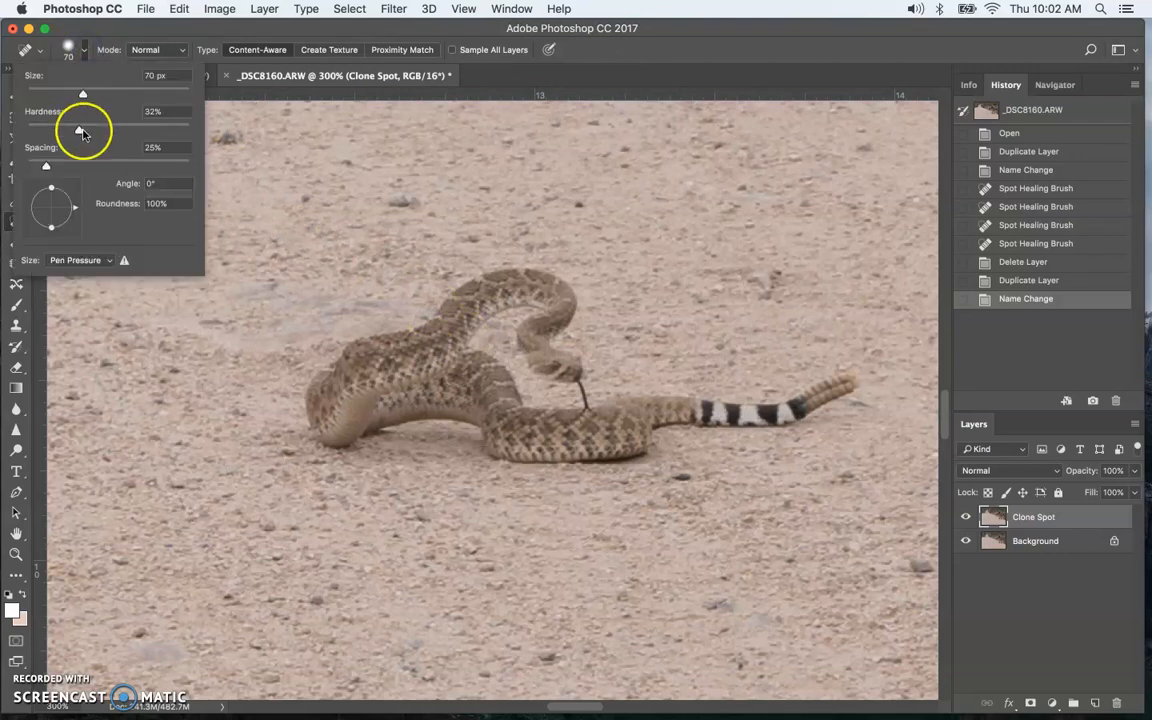
{"action": "left_click", "coordinate": [494, 315]}
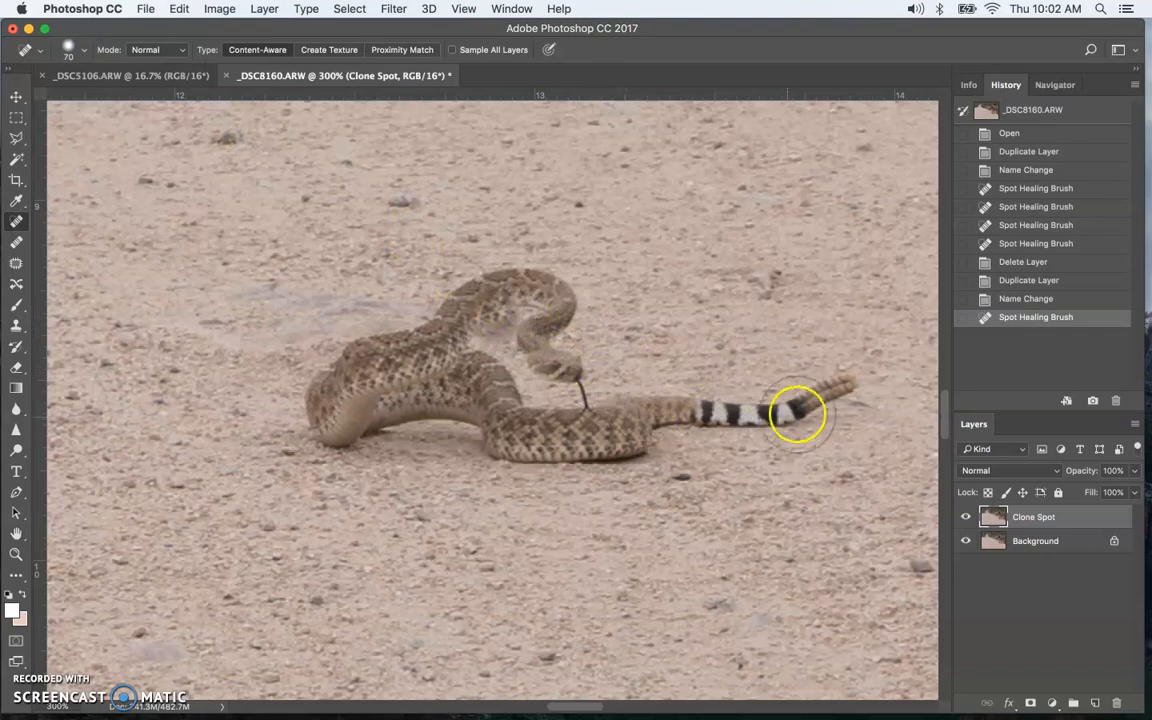
{"action": "mouse_move", "coordinate": [851, 373]}
{"action": "left_mouse_down"}
{"action": "mouse_move", "coordinate": [785, 418]}
{"action": "mouse_move", "coordinate": [654, 412]}
{"action": "mouse_move", "coordinate": [588, 461]}
{"action": "mouse_move", "coordinate": [507, 432]}
{"action": "mouse_move", "coordinate": [490, 395]}
{"action": "mouse_move", "coordinate": [446, 386]}
{"action": "mouse_move", "coordinate": [360, 419]}
{"action": "mouse_move", "coordinate": [325, 415]}
{"action": "mouse_move", "coordinate": [323, 400]}
{"action": "mouse_move", "coordinate": [384, 353]}
{"action": "mouse_move", "coordinate": [447, 336]}
{"action": "mouse_move", "coordinate": [502, 283]}
{"action": "mouse_move", "coordinate": [554, 295]}
{"action": "mouse_move", "coordinate": [521, 346]}
{"action": "mouse_move", "coordinate": [557, 360]}
{"action": "mouse_move", "coordinate": [592, 401]}
{"action": "mouse_move", "coordinate": [585, 420]}
{"action": "mouse_move", "coordinate": [574, 366]}
{"action": "mouse_move", "coordinate": [528, 349]}
{"action": "left_mouse_up"}
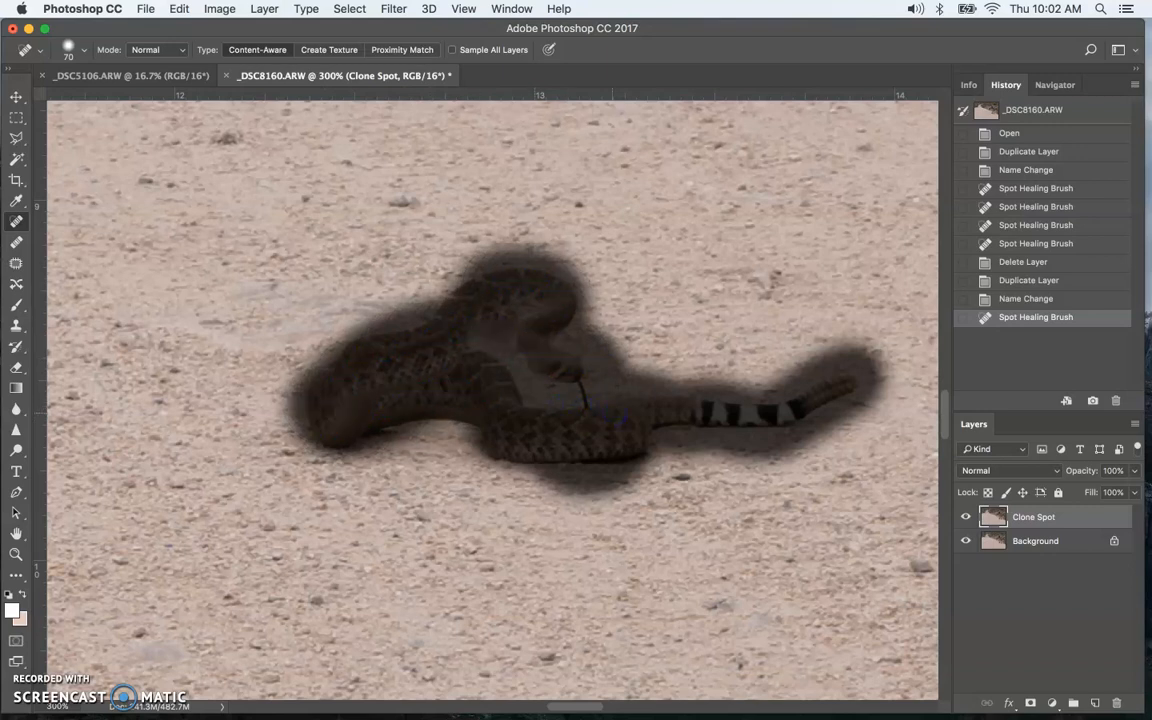
{"action": "left_click_drag", "start_coordinate": [610, 410], "coordinate": [617, 413]}
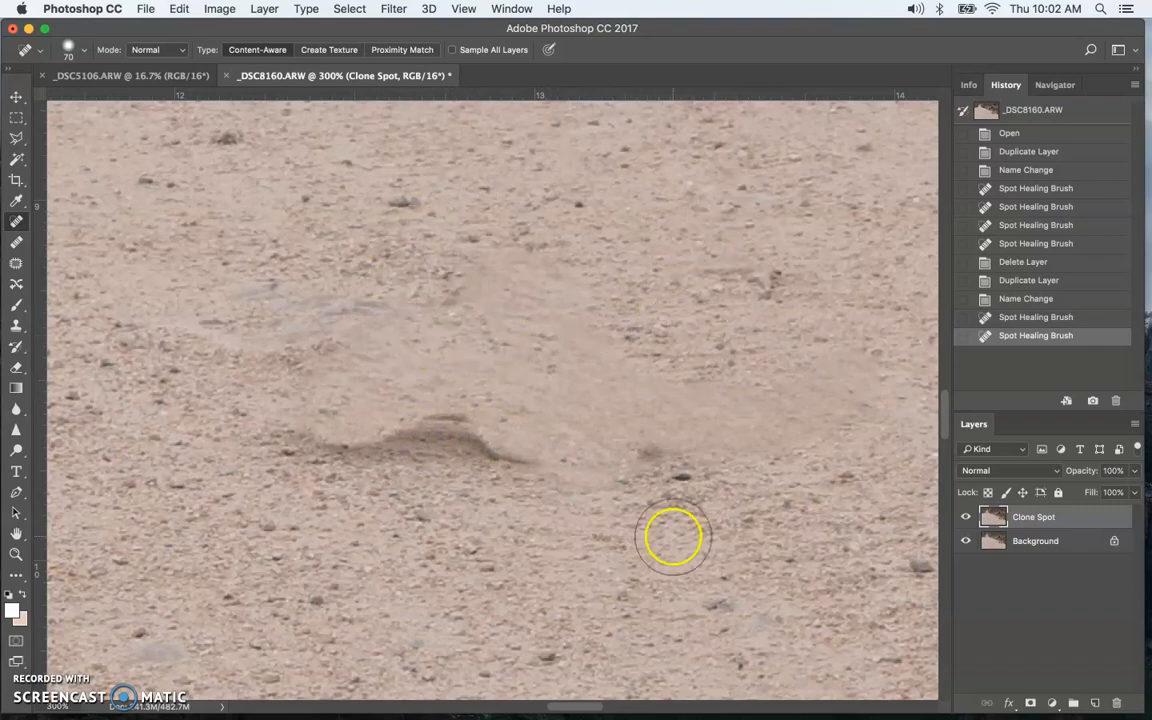
{"action": "mouse_move", "coordinate": [293, 420]}
{"action": "left_mouse_down"}
{"action": "mouse_move", "coordinate": [518, 456]}
{"action": "mouse_move", "coordinate": [636, 459]}
{"action": "left_mouse_up"}
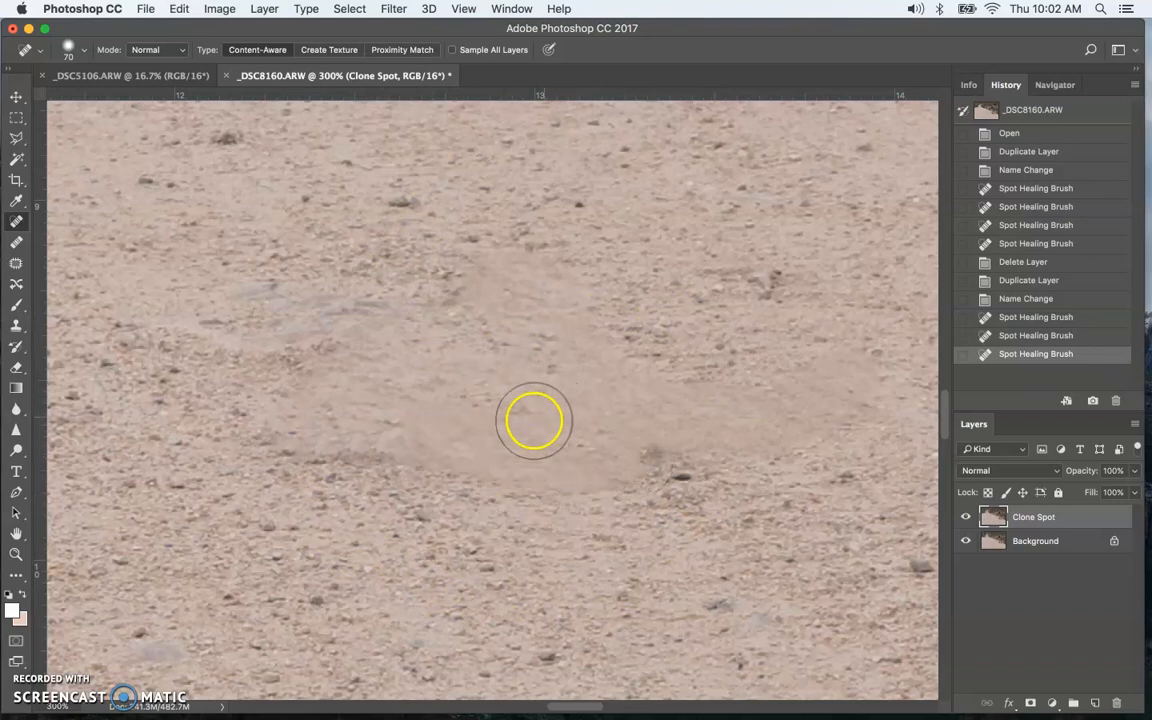
- Inspect the healed patch of road at several magnifications, from close up to the whole photo
{"action": "key", "text": "super+minus"}
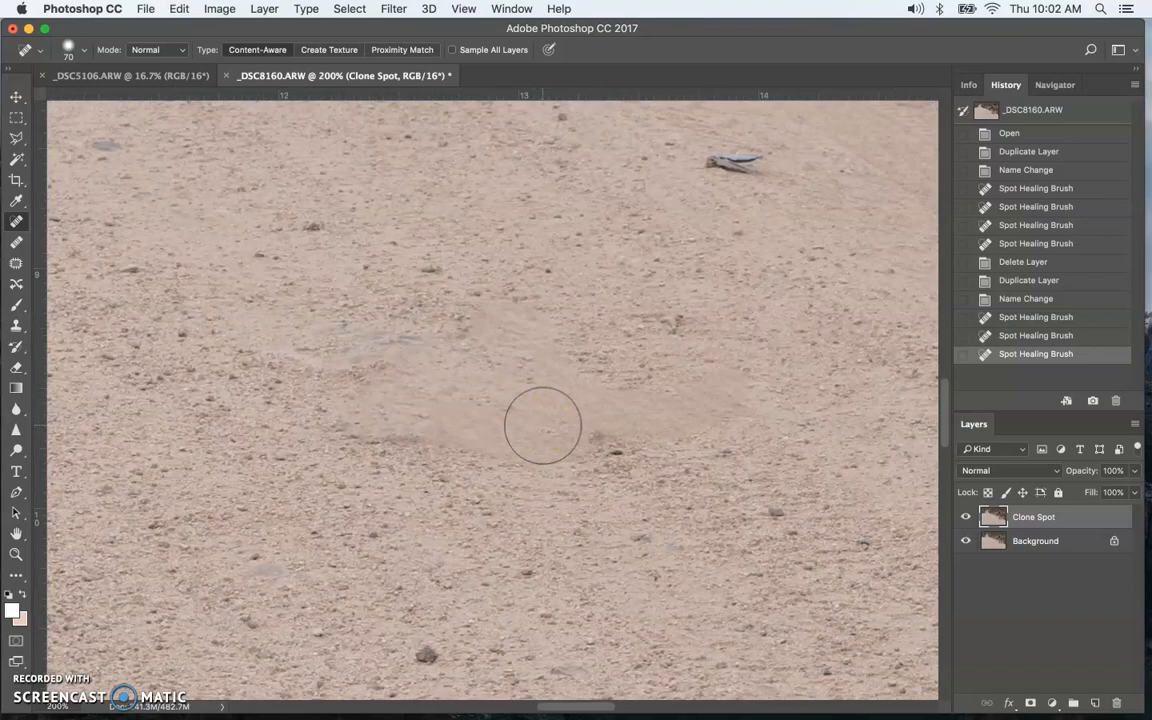
{"action": "key", "text": "super+minus"}
{"action": "key", "text": "super+minus"}
{"action": "key", "text": "super+minus"}
{"action": "key", "text": "super+minus"}
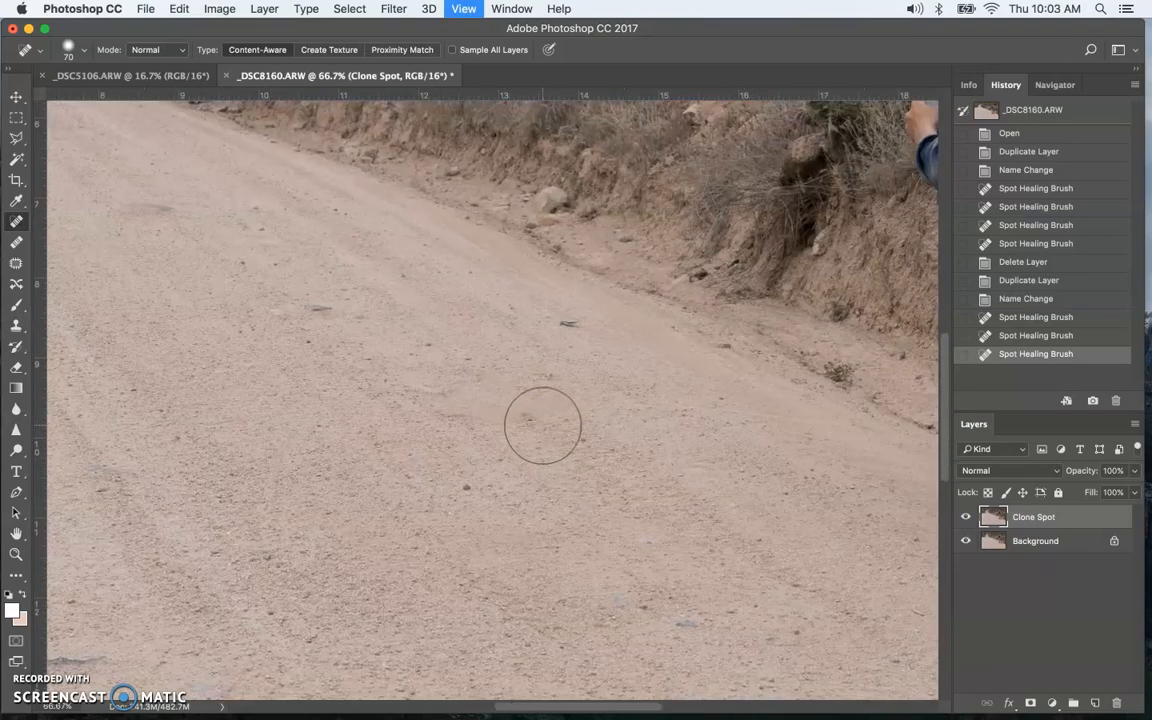
{"action": "left_click", "coordinate": [377, 545]}
{"action": "key", "text": "super+plus"}
{"action": "key", "text": "super+plus"}
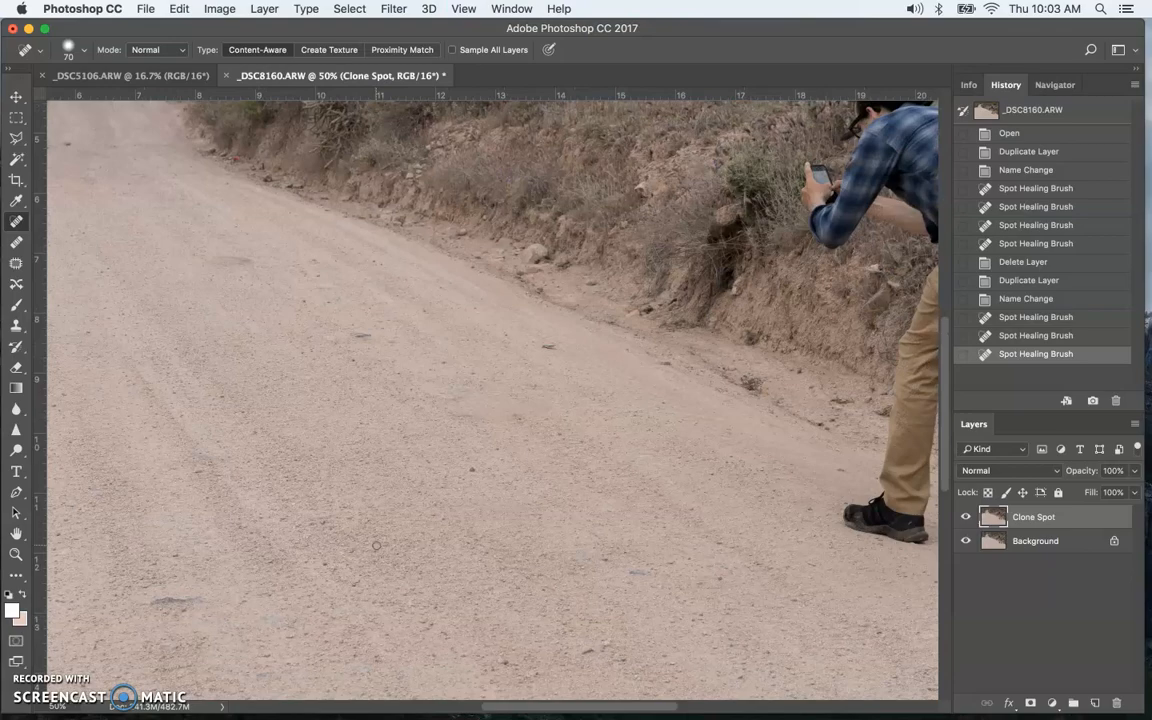
{"action": "key", "text": "super+plus"}
{"action": "key", "text": "super+plus"}
{"action": "key", "text": "super+plus"}
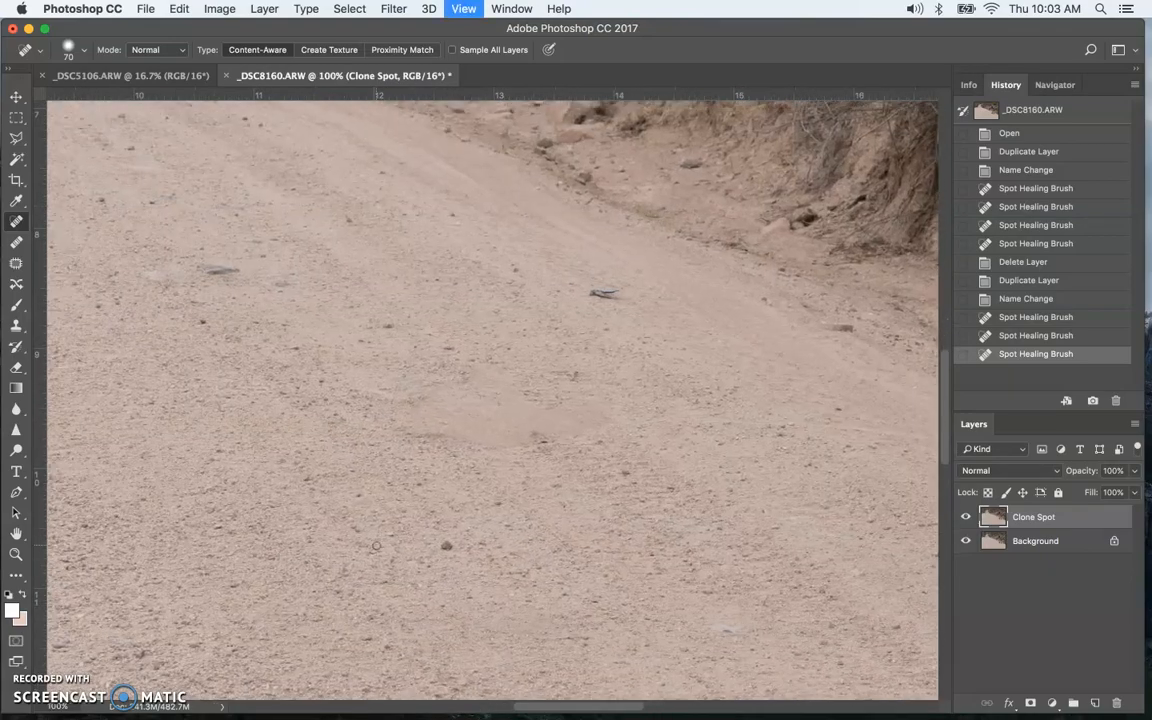
{"action": "key", "text": "super+minus"}
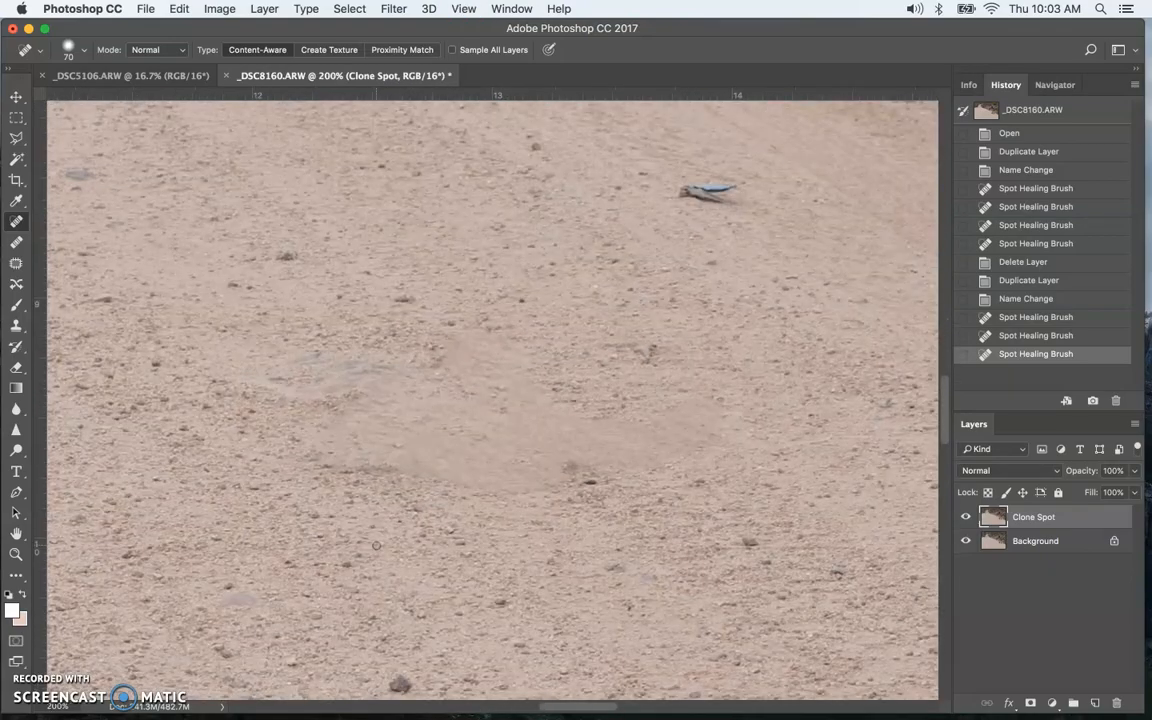
{"action": "key", "text": "super+minus"}
{"action": "key", "text": "super+plus"}
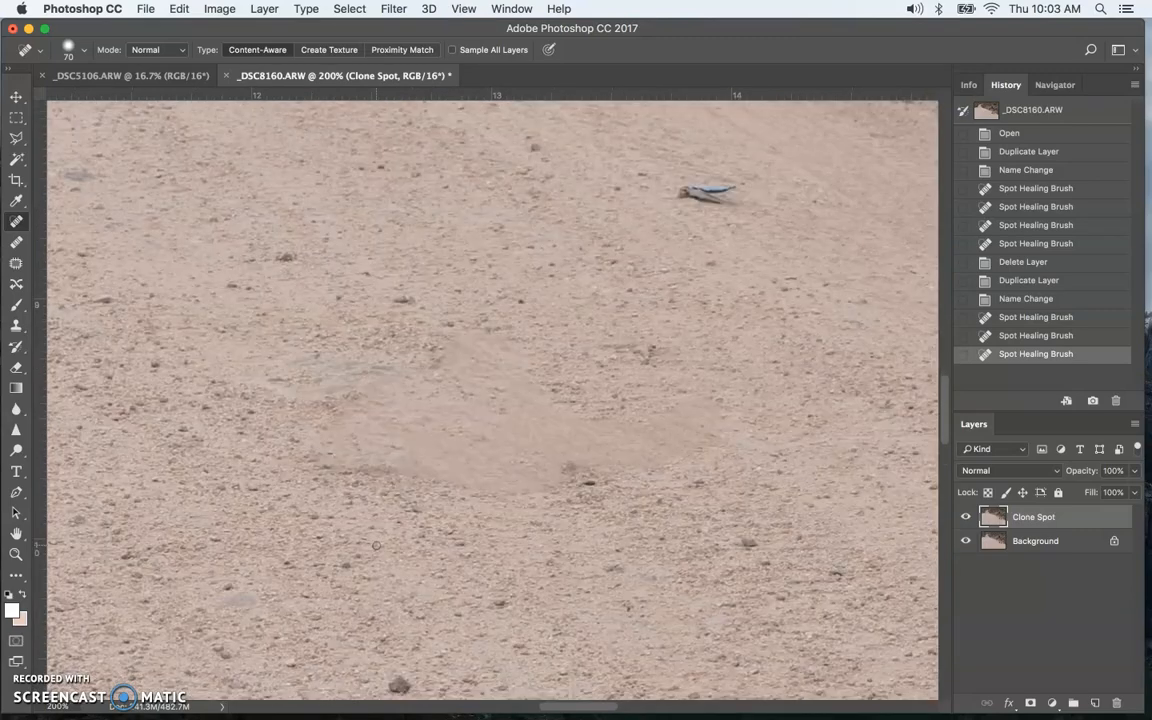
{"action": "key", "text": "super+minus"}
{"action": "key", "text": "super+minus"}
{"action": "key", "text": "super+minus"}
{"action": "key", "text": "super+minus"}
{"action": "key", "text": "super+minus"}
{"action": "key", "text": "super+minus"}
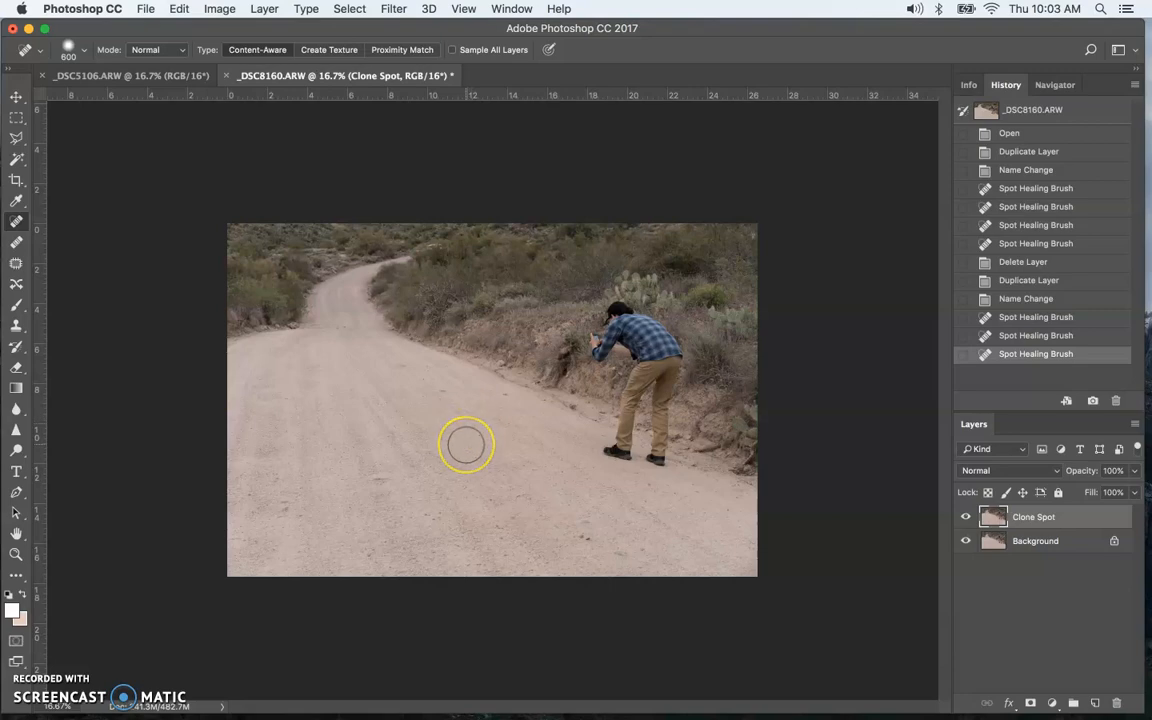
- Examine the healed patch up close and compare it with the original by toggling the Clone Spot layer's visibility
{"action": "key", "text": "super+equal"}
{"action": "key", "text": "super+equal"}
{"action": "key", "text": "super+equal"}
{"action": "key", "text": "super+equal"}
{"action": "key", "text": "super+equal"}
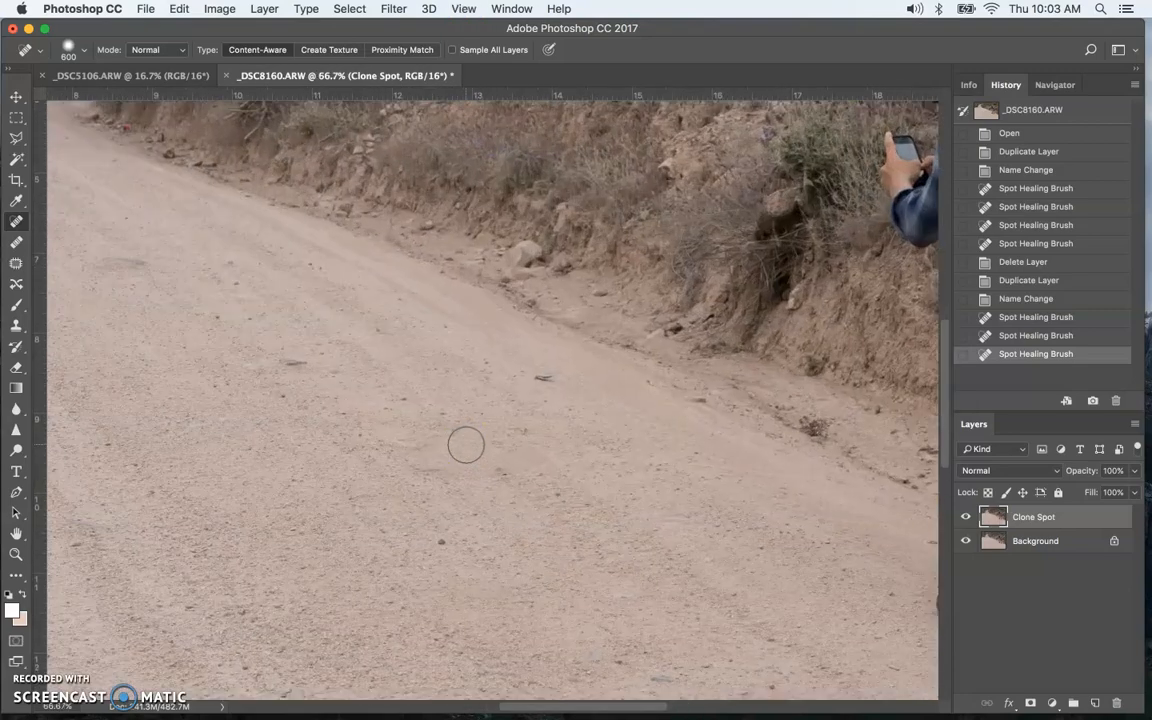
{"action": "key", "text": "super+equal"}
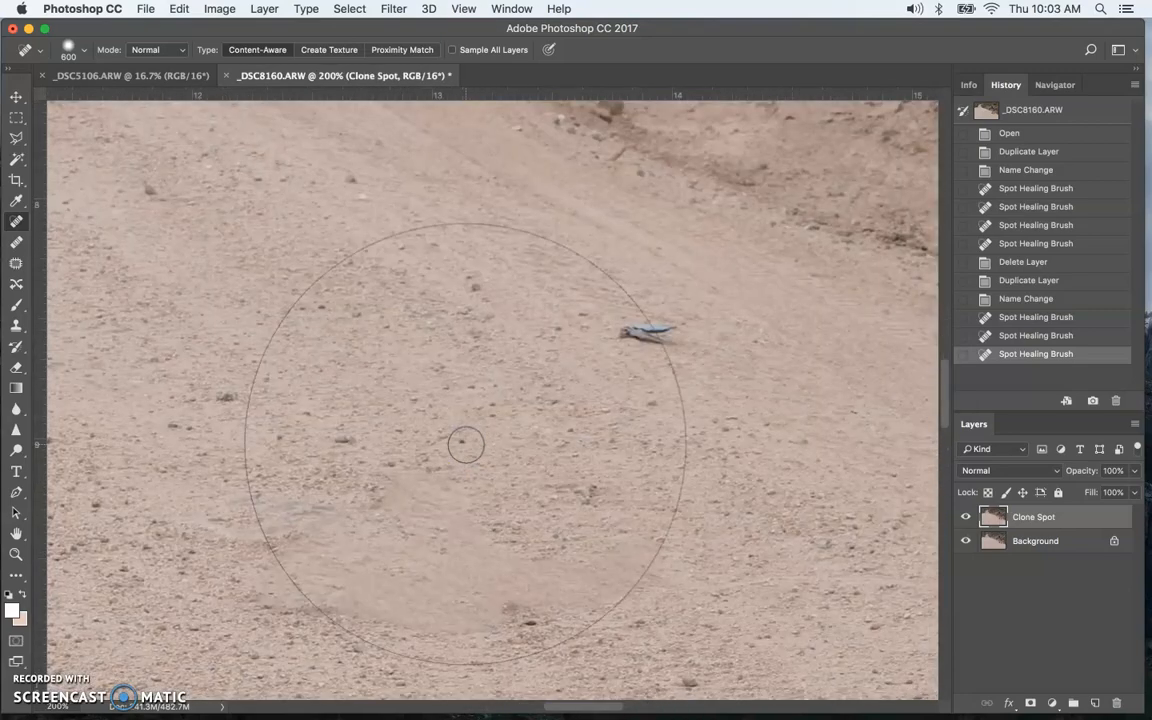
{"action": "left_click_drag", "start_coordinate": [453, 489], "coordinate": [477, 344]}
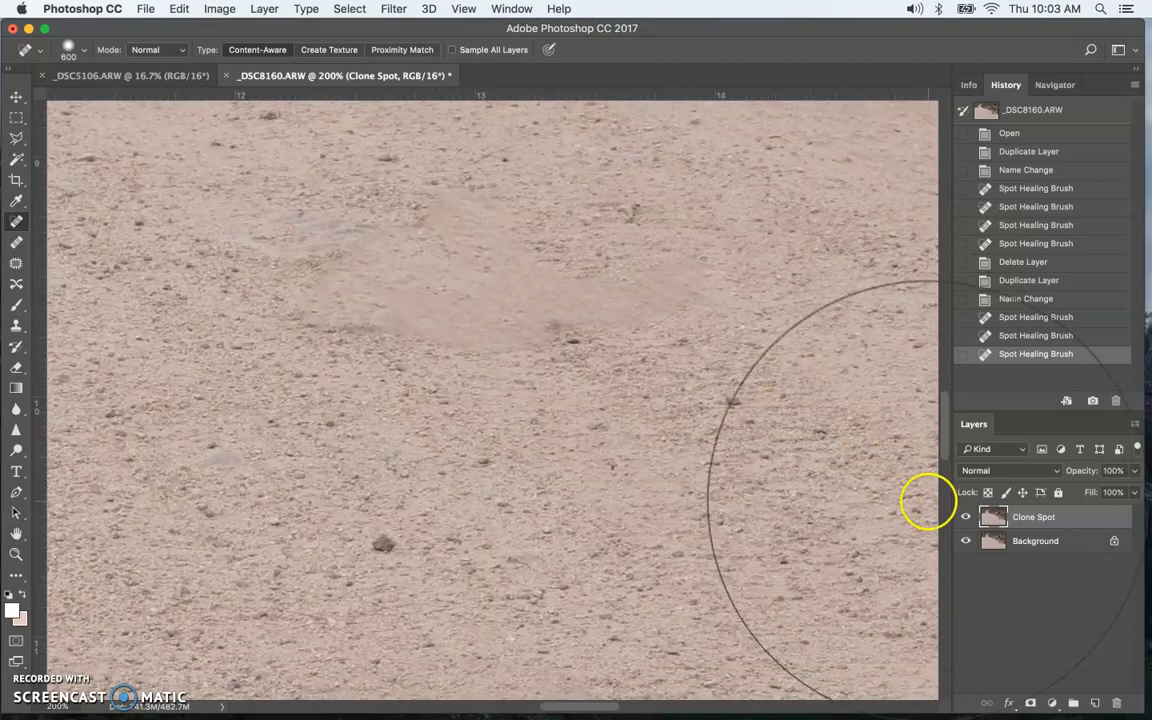
{"action": "left_click", "coordinate": [963, 517]}
{"action": "left_click", "coordinate": [963, 517]}
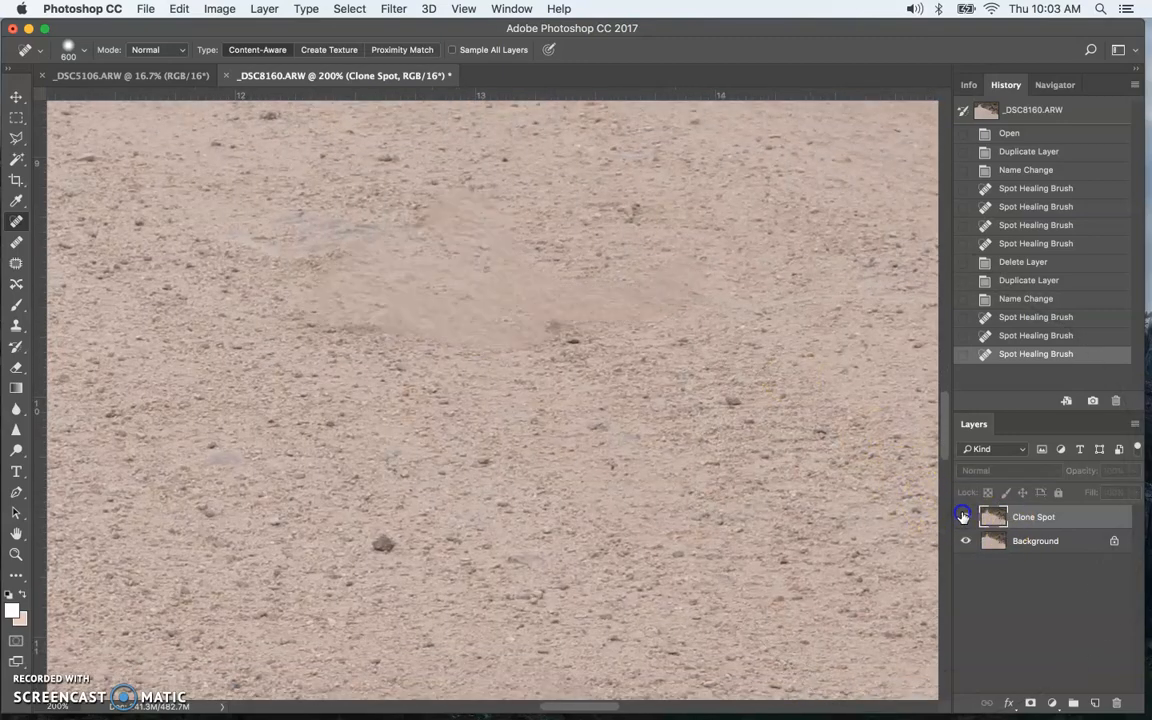
{"action": "left_click", "coordinate": [965, 517]}
{"action": "left_click", "coordinate": [965, 517]}
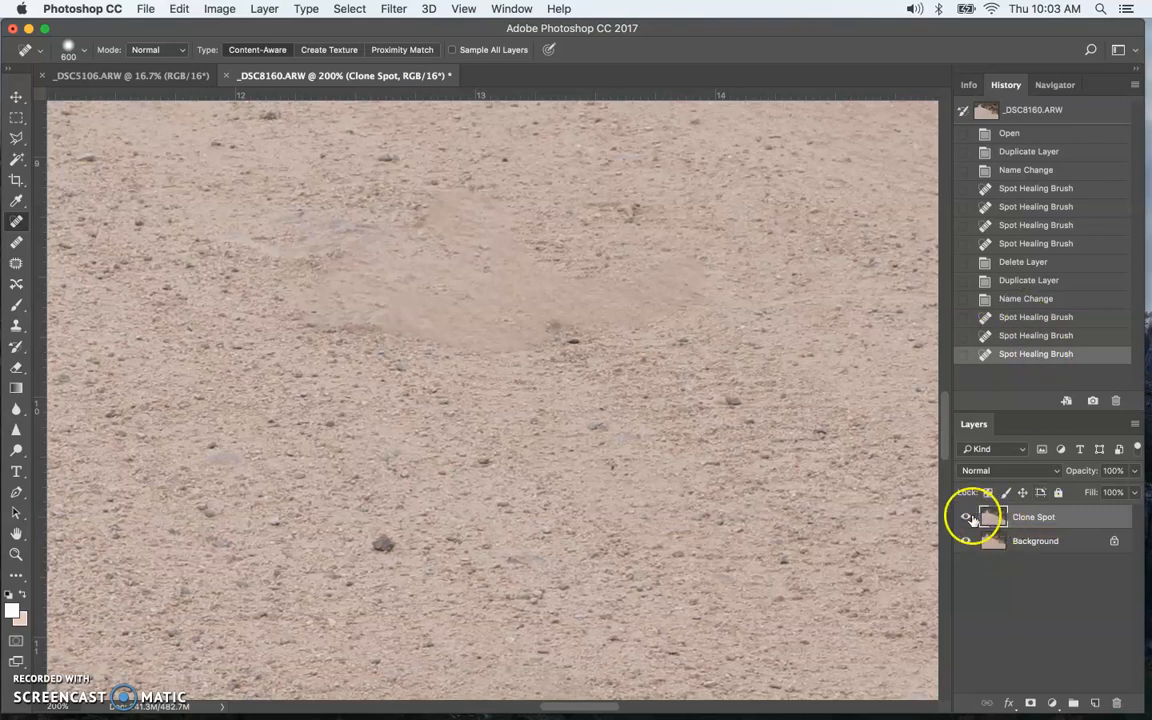
- Revert the history to the last Name Change state, before the snake was healed, and set the brush hardness to 51%
{"action": "left_click", "coordinate": [1040, 299]}
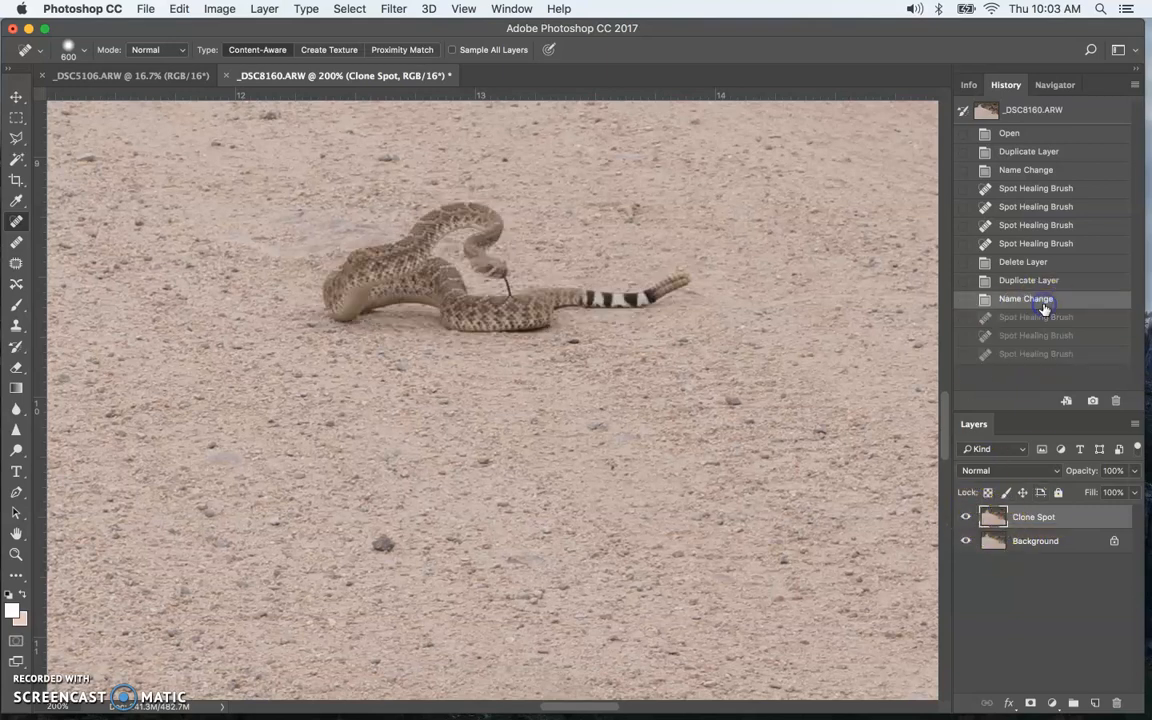
{"action": "left_click", "coordinate": [72, 47]}
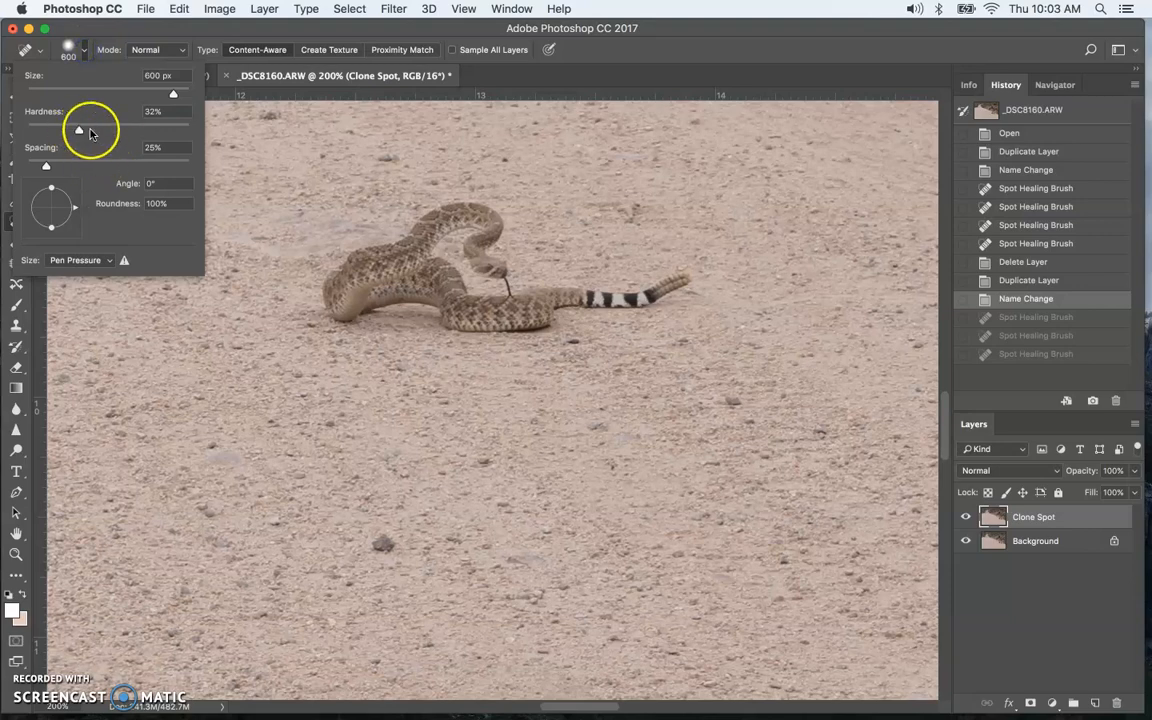
{"action": "left_click", "coordinate": [1040, 364]}
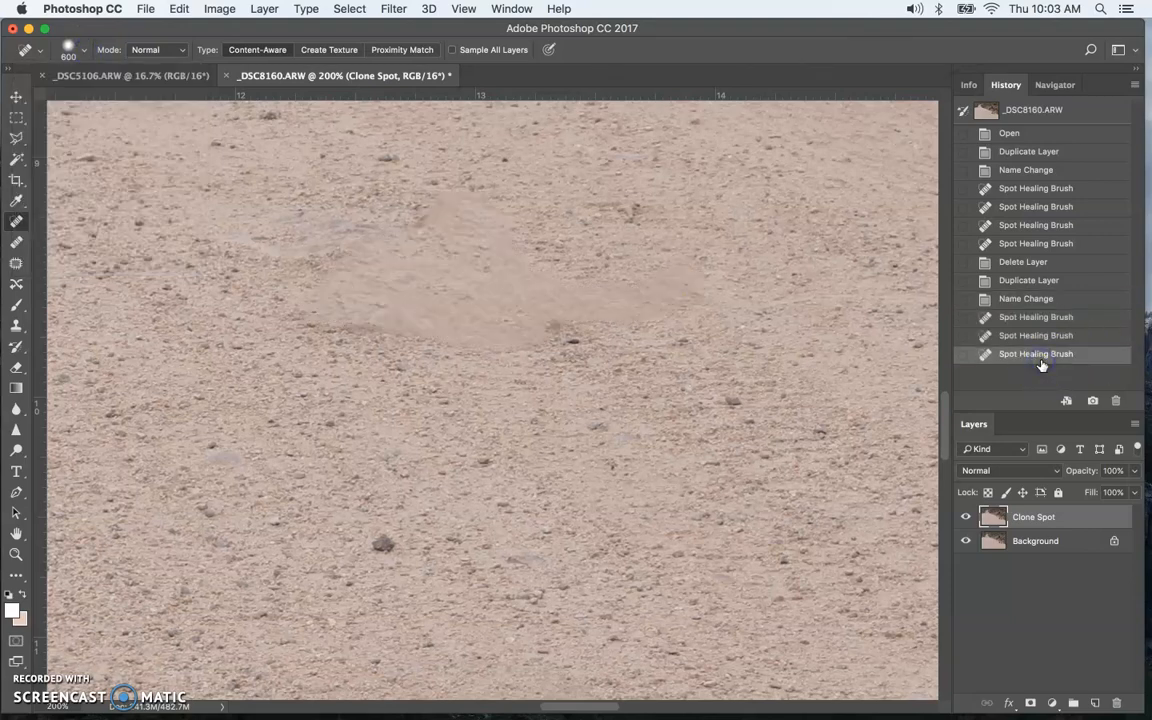
{"action": "left_click", "coordinate": [1027, 301]}
{"action": "left_click", "coordinate": [87, 59]}
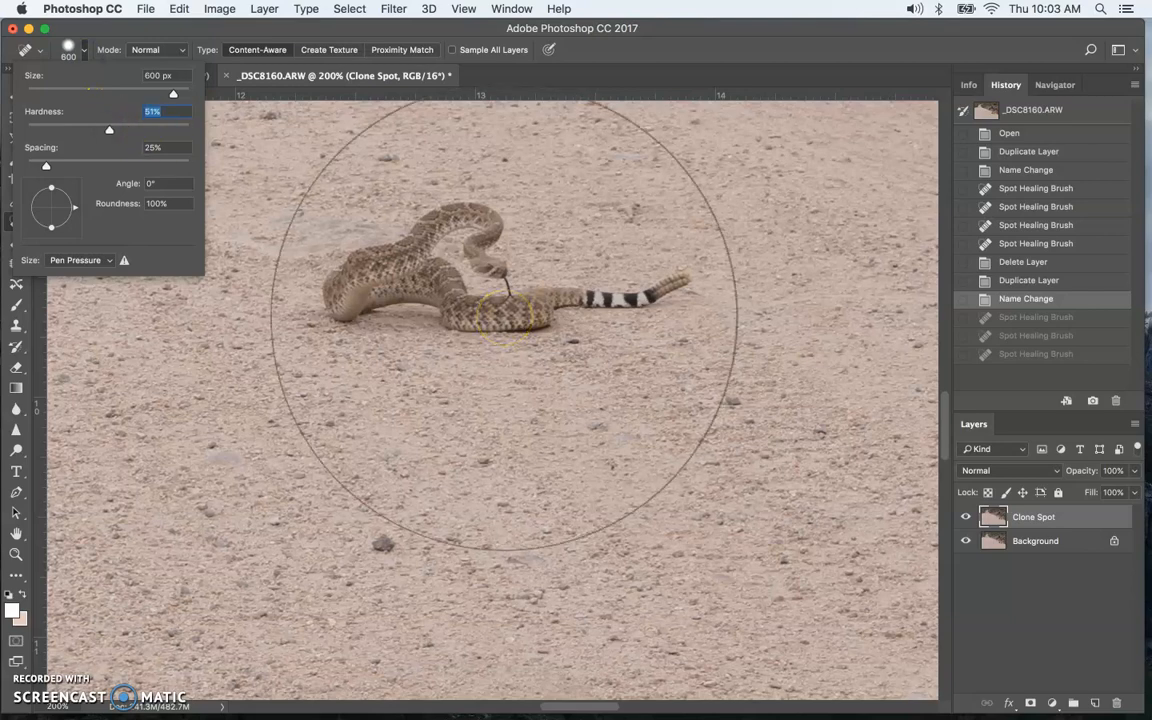
- Undo a trial 600 px healing dab beside the snake, and reduce the Spot Healing Brush to 70 px
{"action": "left_click", "coordinate": [311, 375]}
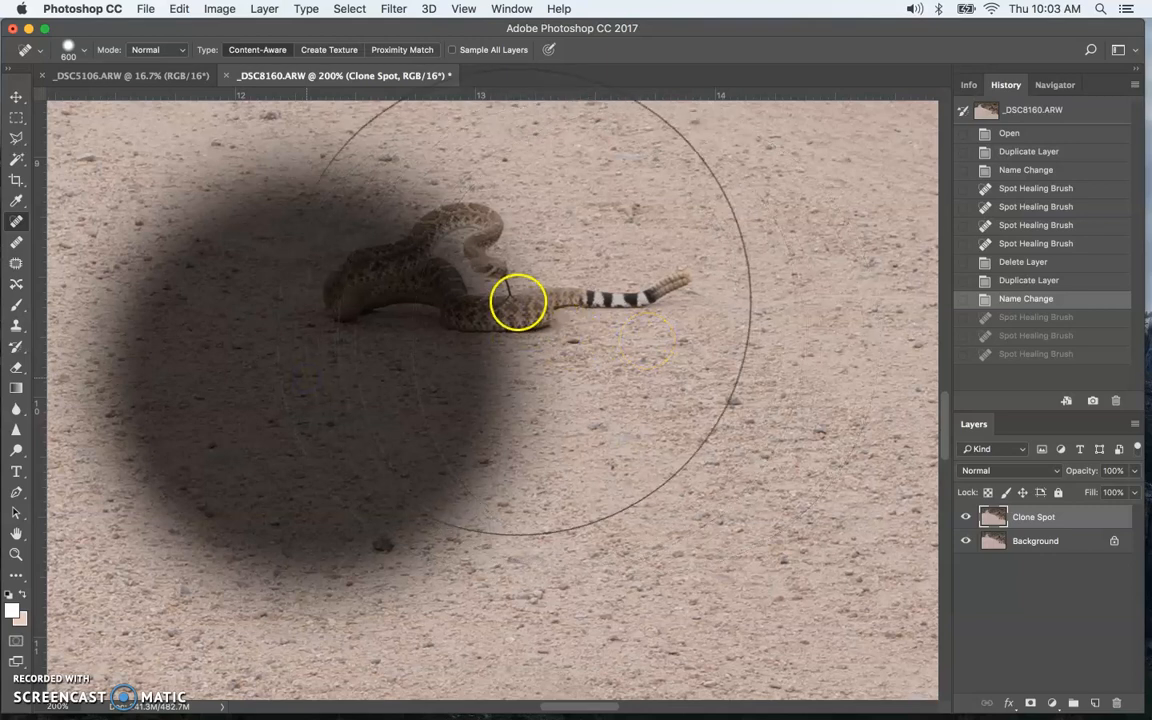
{"action": "key", "text": "super+z"}
{"action": "key", "text": "bracketleft"}
{"action": "key", "text": "bracketleft"}
{"action": "key", "text": "bracketleft"}
{"action": "key", "text": "bracketleft"}
{"action": "key", "text": "bracketleft"}
{"action": "key", "text": "bracketleft"}
{"action": "key", "text": "bracketleft"}
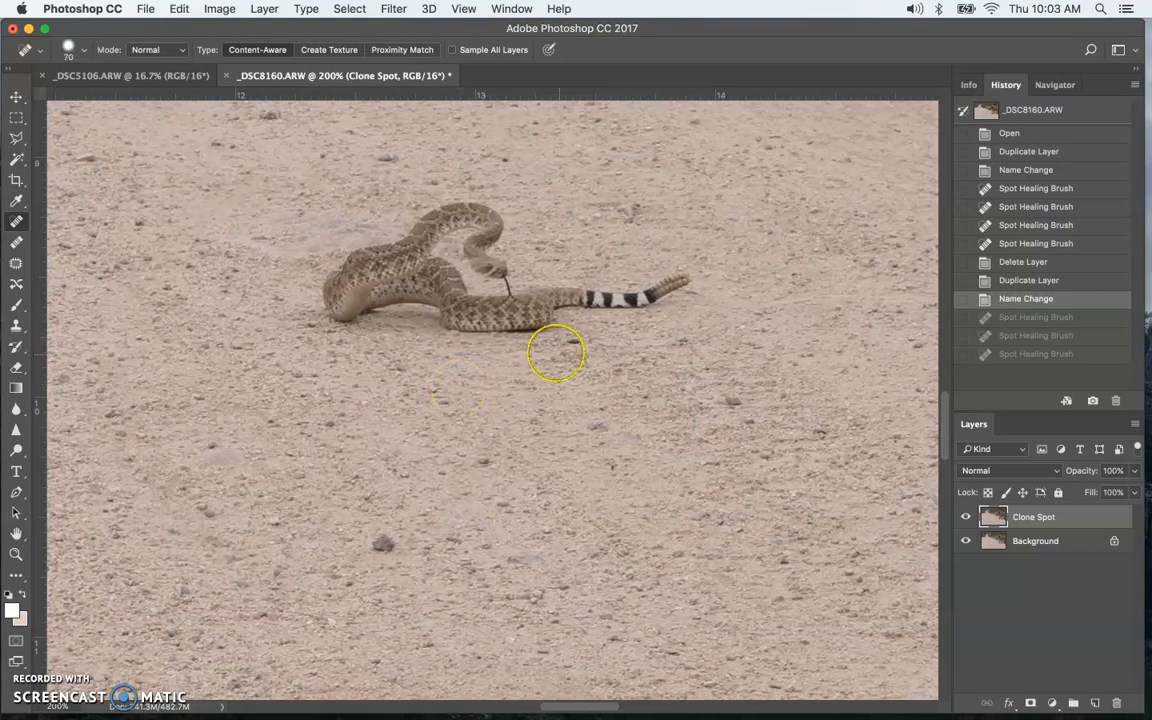
- Heal away the entire snake on the Clone Spot layer, including the remnant beneath its body, using the 70 px Spot Healing Brush
{"action": "mouse_move", "coordinate": [681, 283]}
{"action": "left_mouse_down"}
{"action": "mouse_move", "coordinate": [562, 300]}
{"action": "mouse_move", "coordinate": [514, 320]}
{"action": "mouse_move", "coordinate": [444, 307]}
{"action": "mouse_move", "coordinate": [449, 276]}
{"action": "mouse_move", "coordinate": [340, 306]}
{"action": "mouse_move", "coordinate": [373, 257]}
{"action": "mouse_move", "coordinate": [480, 207]}
{"action": "mouse_move", "coordinate": [484, 262]}
{"action": "mouse_move", "coordinate": [520, 270]}
{"action": "mouse_move", "coordinate": [466, 266]}
{"action": "left_mouse_up"}
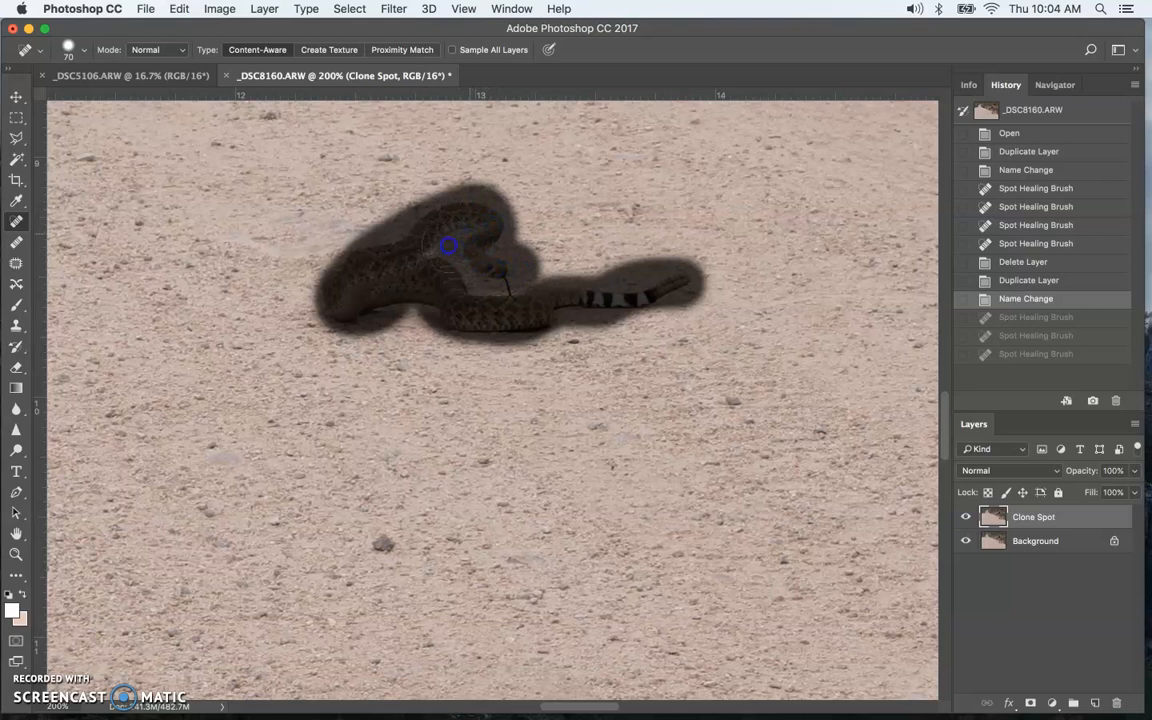
{"action": "mouse_move", "coordinate": [539, 288]}
{"action": "left_mouse_down"}
{"action": "mouse_move", "coordinate": [675, 270]}
{"action": "mouse_move", "coordinate": [676, 287]}
{"action": "mouse_move", "coordinate": [621, 303]}
{"action": "left_mouse_up"}
{"action": "left_click_drag", "start_coordinate": [411, 311], "coordinate": [467, 320]}
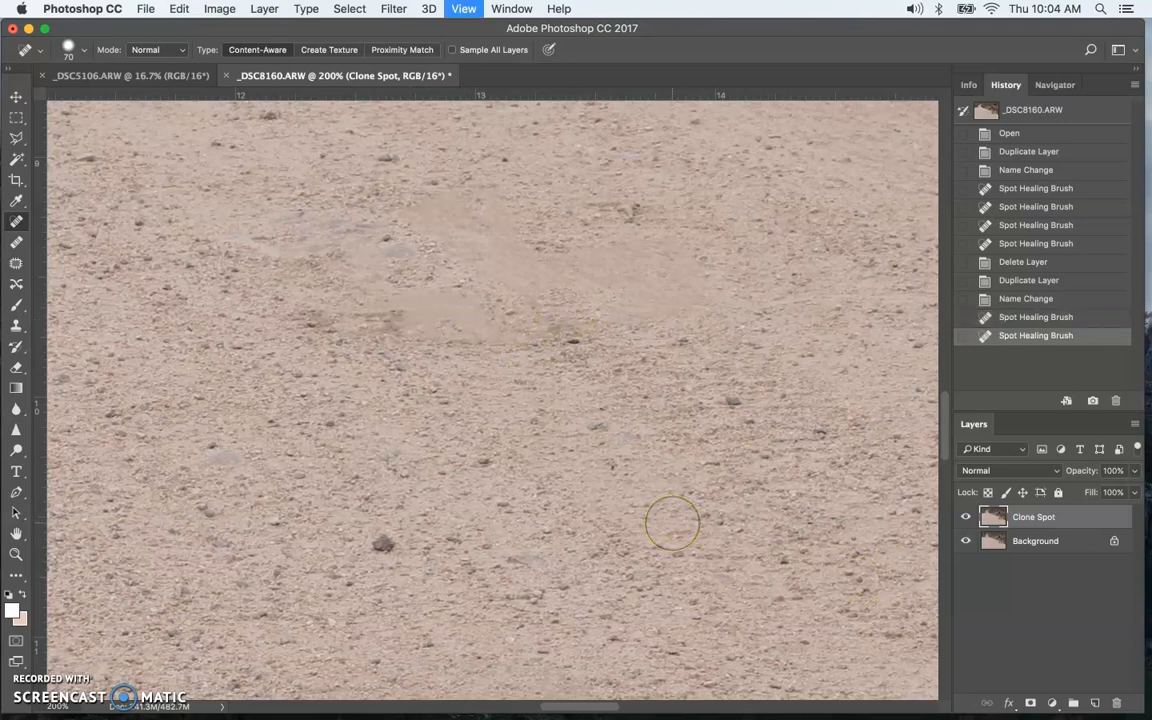
{"action": "key", "text": "super+minus"}
{"action": "key", "text": "super+minus"}
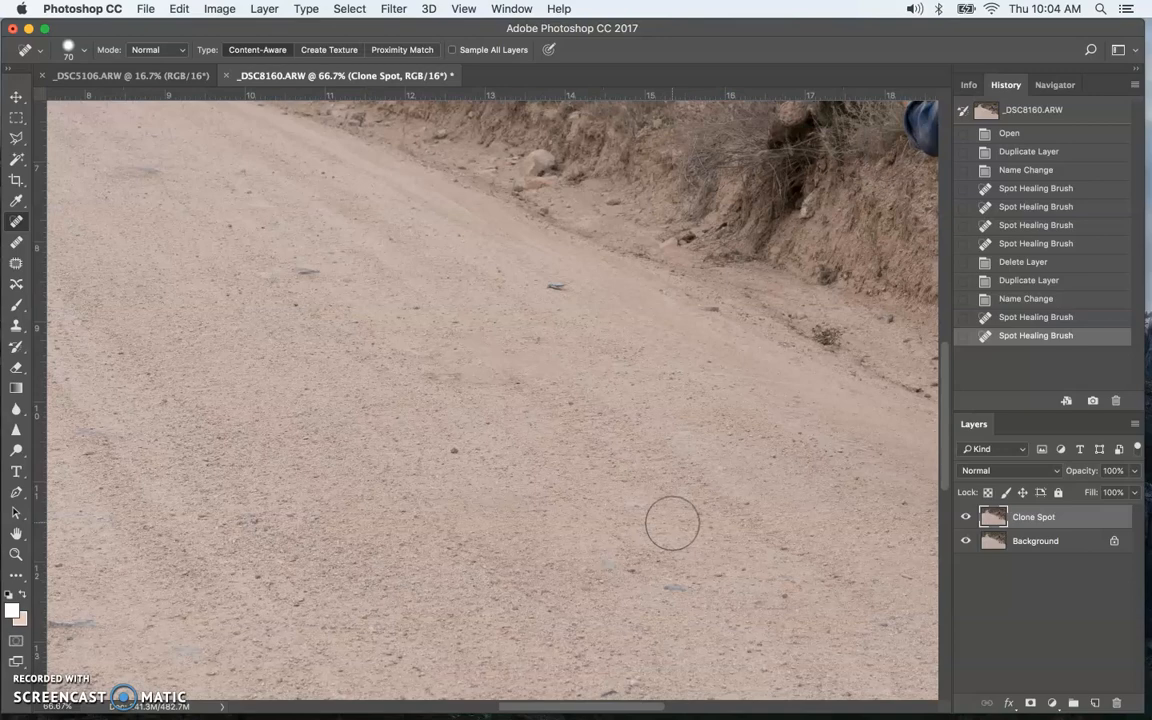
- Examine the healed road surface up close where the snake was removed
{"action": "key", "text": "super+plus"}
{"action": "key", "text": "super+plus"}
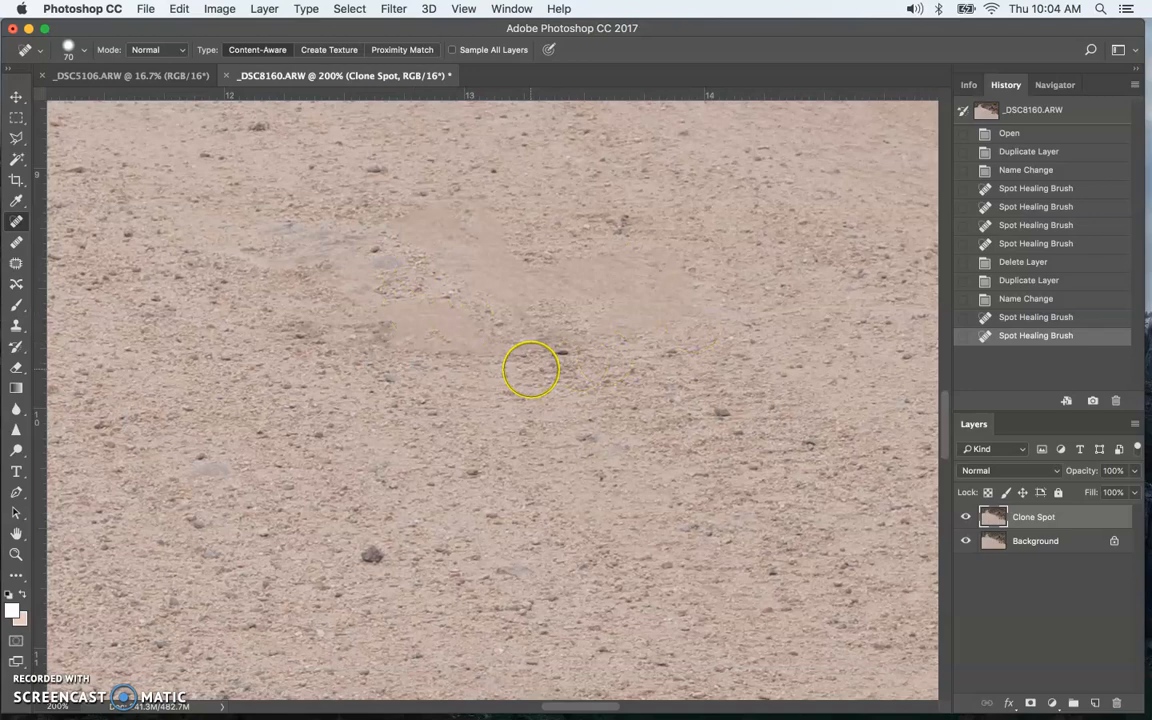
{"action": "key", "text": "super+minus"}
{"action": "key", "text": "super+minus"}
{"action": "key", "text": "super+minus"}
{"action": "key", "text": "super+minus"}
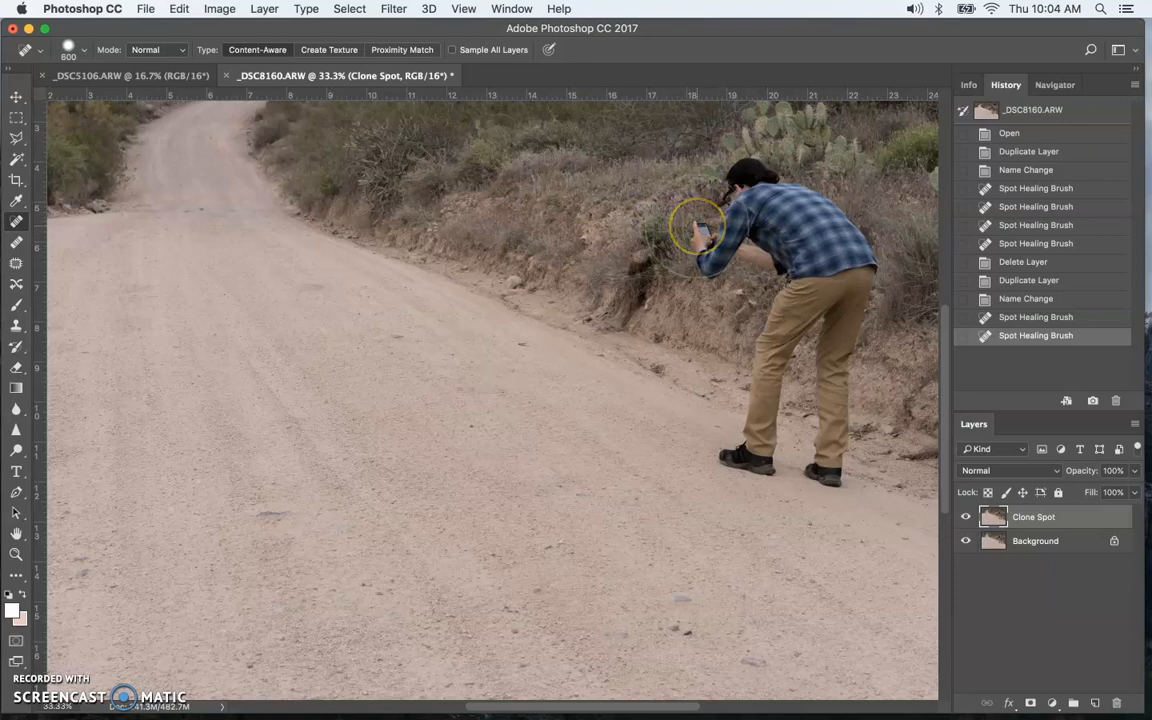
- Try to remove the entire man with an 800 px Spot Healing Brush, including a second pass over the bank where he stood
{"action": "mouse_move", "coordinate": [690, 235]}
{"action": "left_mouse_down"}
{"action": "mouse_move", "coordinate": [731, 244]}
{"action": "mouse_move", "coordinate": [735, 184]}
{"action": "mouse_move", "coordinate": [803, 189]}
{"action": "mouse_move", "coordinate": [866, 290]}
{"action": "mouse_move", "coordinate": [844, 333]}
{"action": "mouse_move", "coordinate": [830, 487]}
{"action": "mouse_move", "coordinate": [739, 456]}
{"action": "mouse_move", "coordinate": [807, 262]}
{"action": "mouse_move", "coordinate": [763, 207]}
{"action": "mouse_move", "coordinate": [717, 211]}
{"action": "mouse_move", "coordinate": [797, 275]}
{"action": "mouse_move", "coordinate": [805, 321]}
{"action": "mouse_move", "coordinate": [780, 404]}
{"action": "left_mouse_up"}
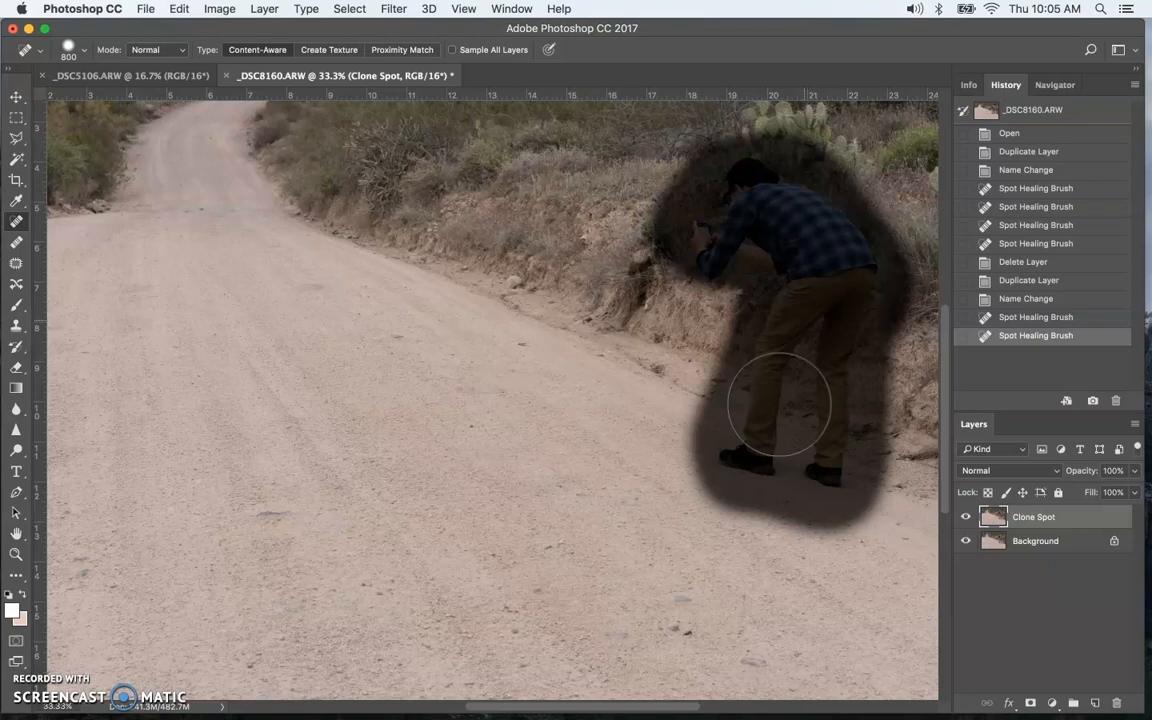
{"action": "left_click", "coordinate": [473, 427]}
{"action": "left_click_drag", "start_coordinate": [818, 296], "coordinate": [736, 399]}
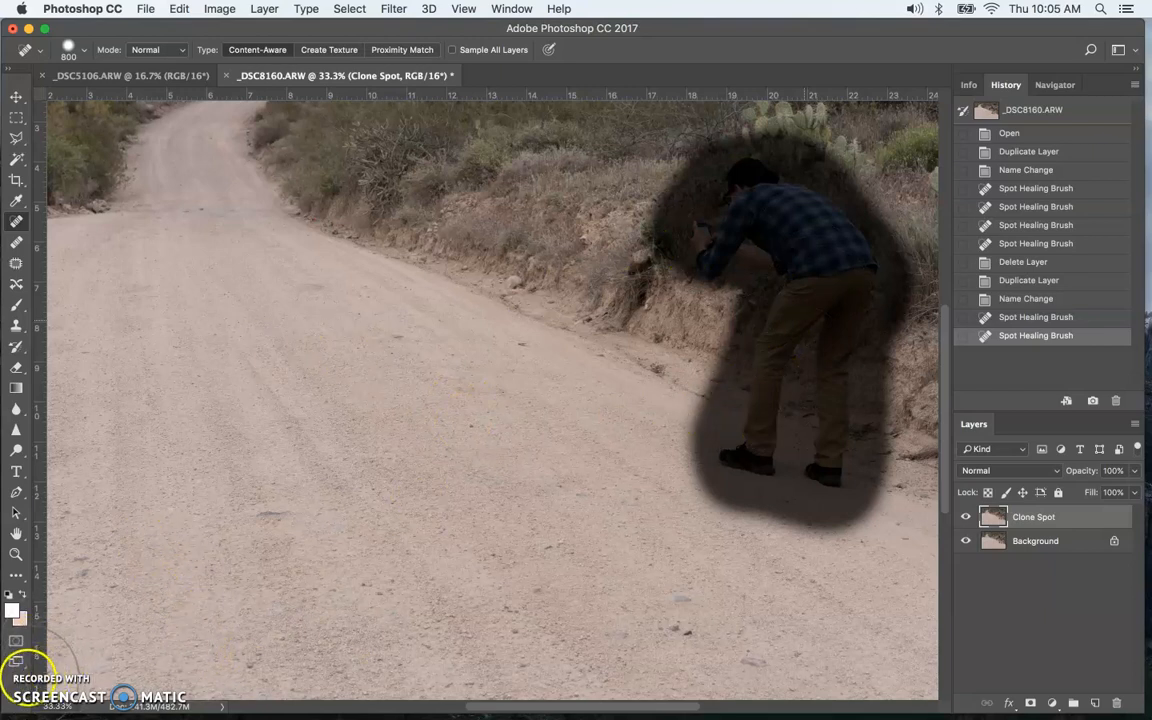
{"action": "left_click", "coordinate": [826, 343]}
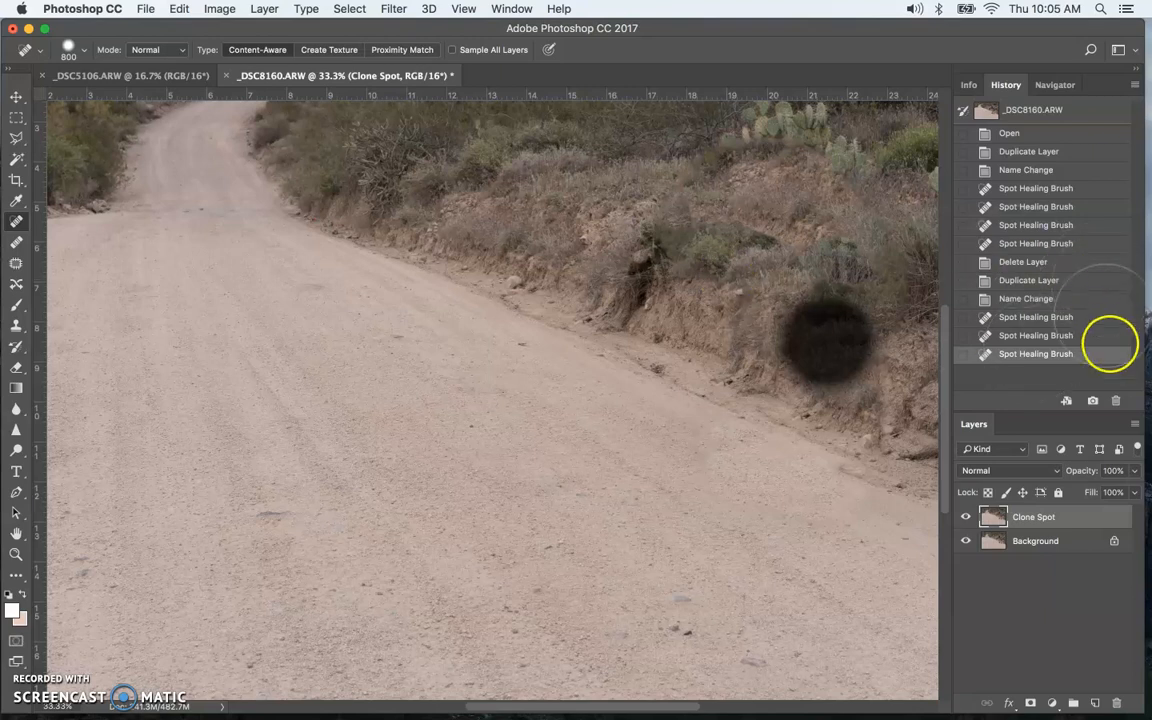
{"action": "mouse_move", "coordinate": [826, 340]}
{"action": "left_mouse_down"}
{"action": "mouse_move", "coordinate": [854, 352]}
{"action": "mouse_move", "coordinate": [1111, 319]}
{"action": "mouse_move", "coordinate": [1054, 334]}
{"action": "mouse_move", "coordinate": [1066, 336]}
{"action": "mouse_move", "coordinate": [1055, 318]}
{"action": "left_mouse_up"}
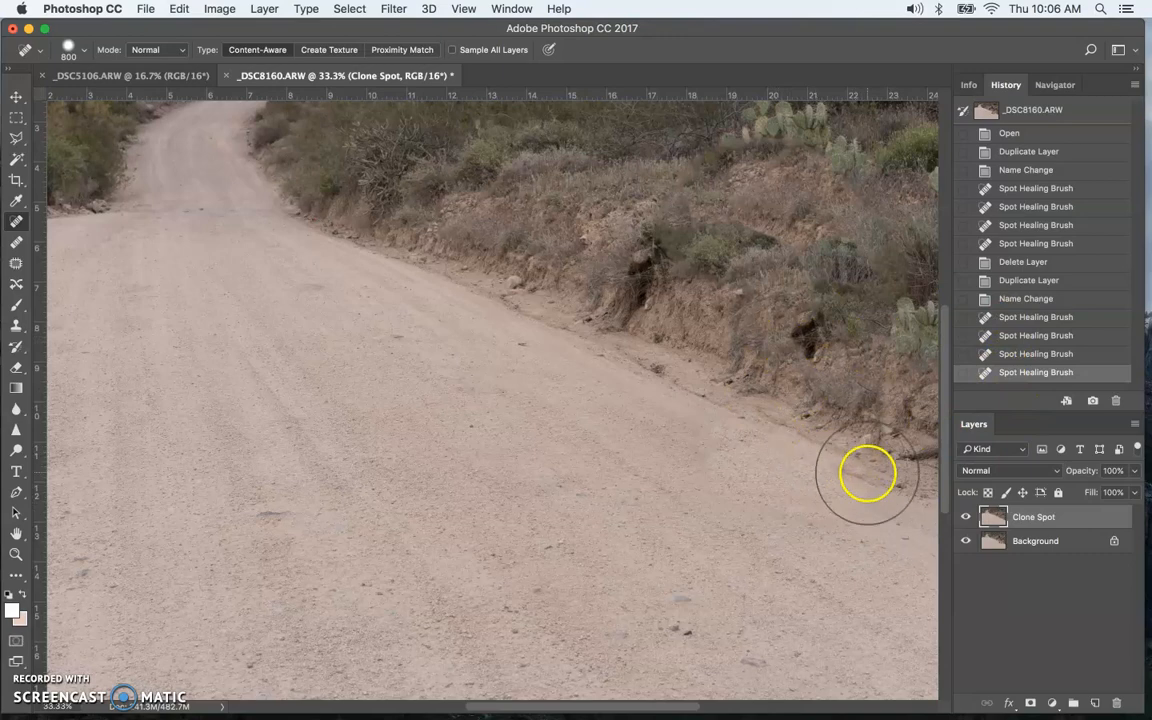
- Inspect the healed bank and road edge up close for repeated textures and blurry patches, and review the whole photo
{"action": "key", "text": "super+plus"}
{"action": "key", "text": "super+plus"}
{"action": "key", "text": "super+plus"}
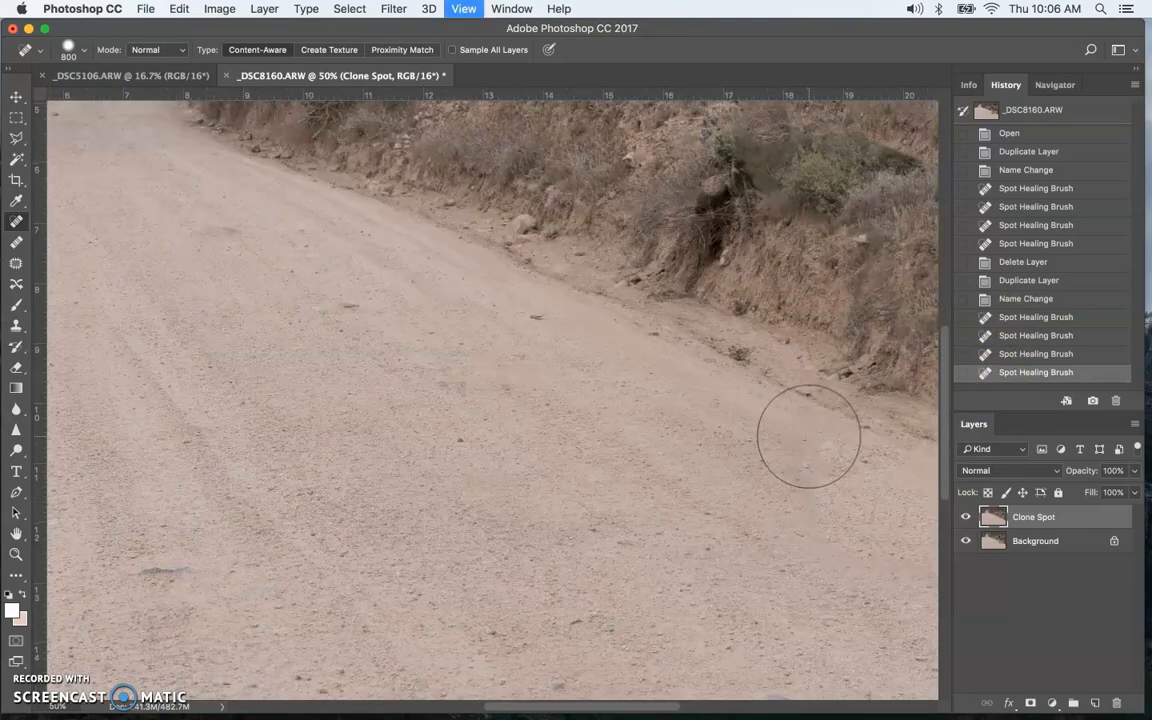
{"action": "left_click_drag", "start_coordinate": [770, 347], "coordinate": [486, 483]}
{"action": "left_click_drag", "start_coordinate": [857, 328], "coordinate": [666, 352]}
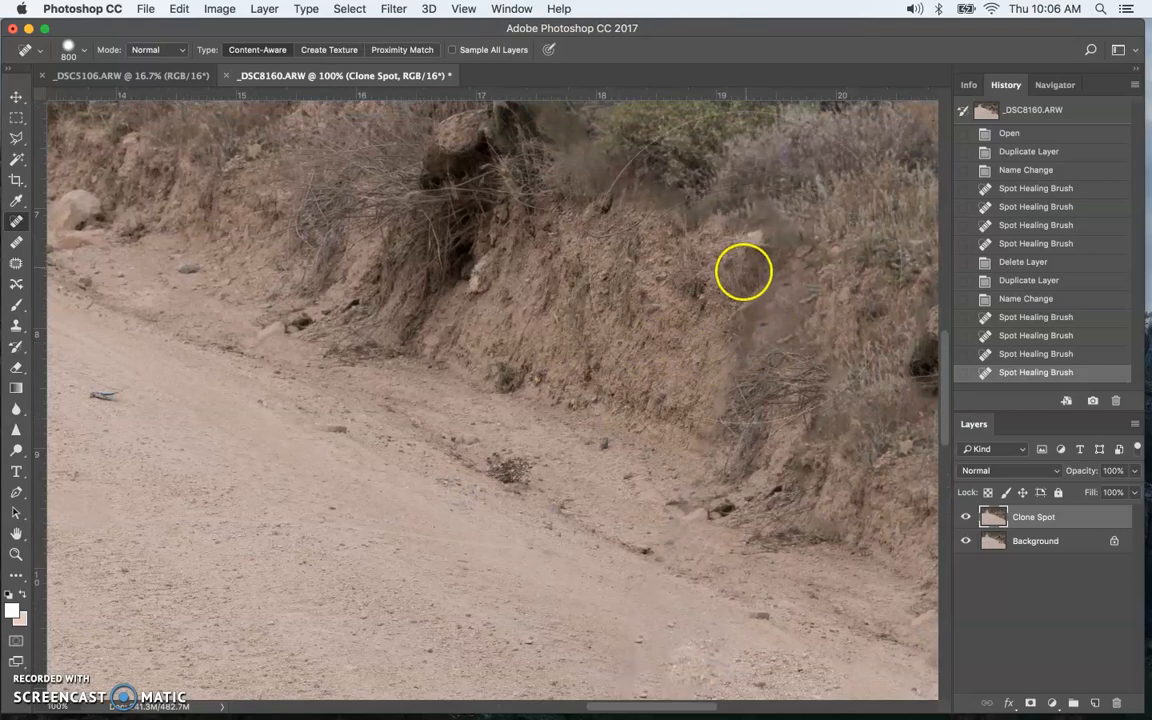
{"action": "left_click_drag", "start_coordinate": [771, 360], "coordinate": [382, 375]}
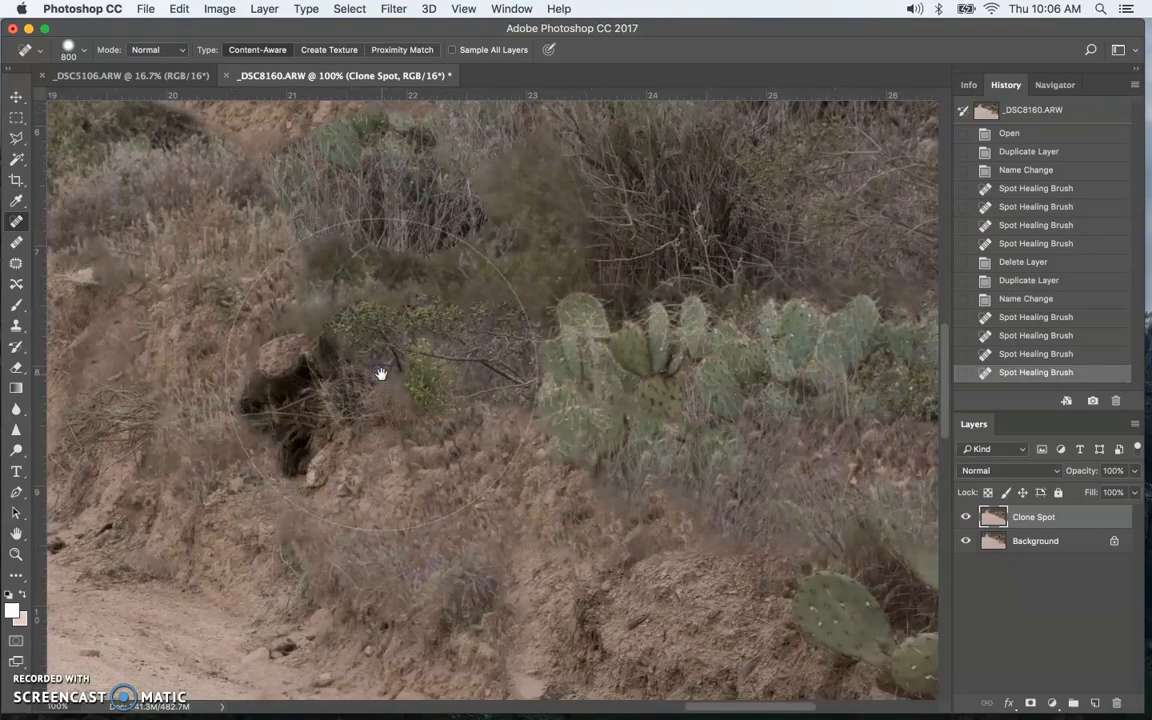
{"action": "key", "text": "super+minus"}
{"action": "key", "text": "super+minus"}
{"action": "key", "text": "super+minus"}
{"action": "key", "text": "super+minus"}
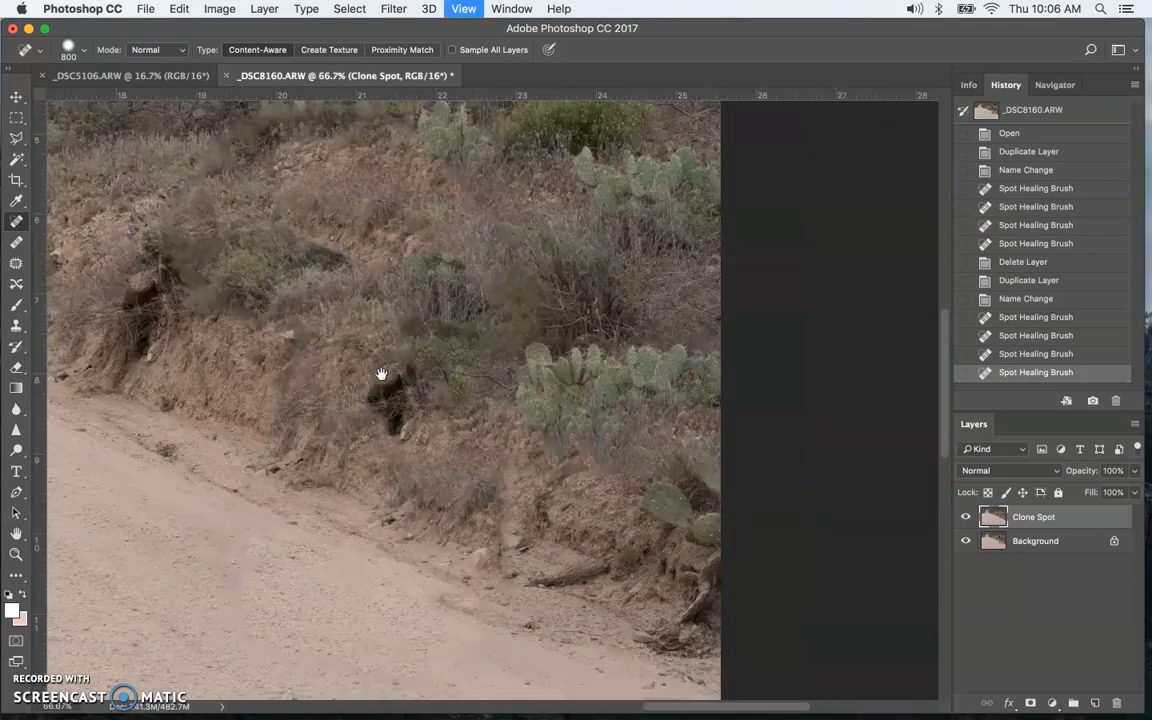
{"action": "left_click", "coordinate": [388, 370]}
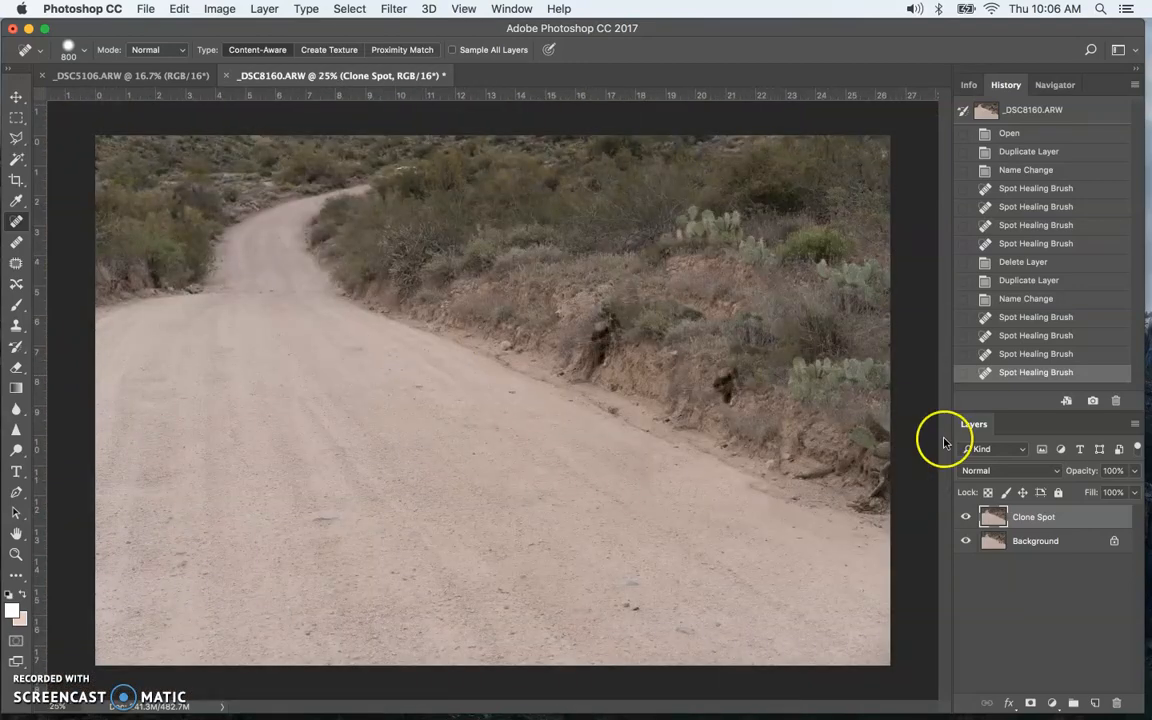
- Revert the history to the Spot Healing Brush state just before the man was healed away
{"action": "left_click", "coordinate": [1022, 355]}
{"action": "left_click", "coordinate": [1021, 341]}
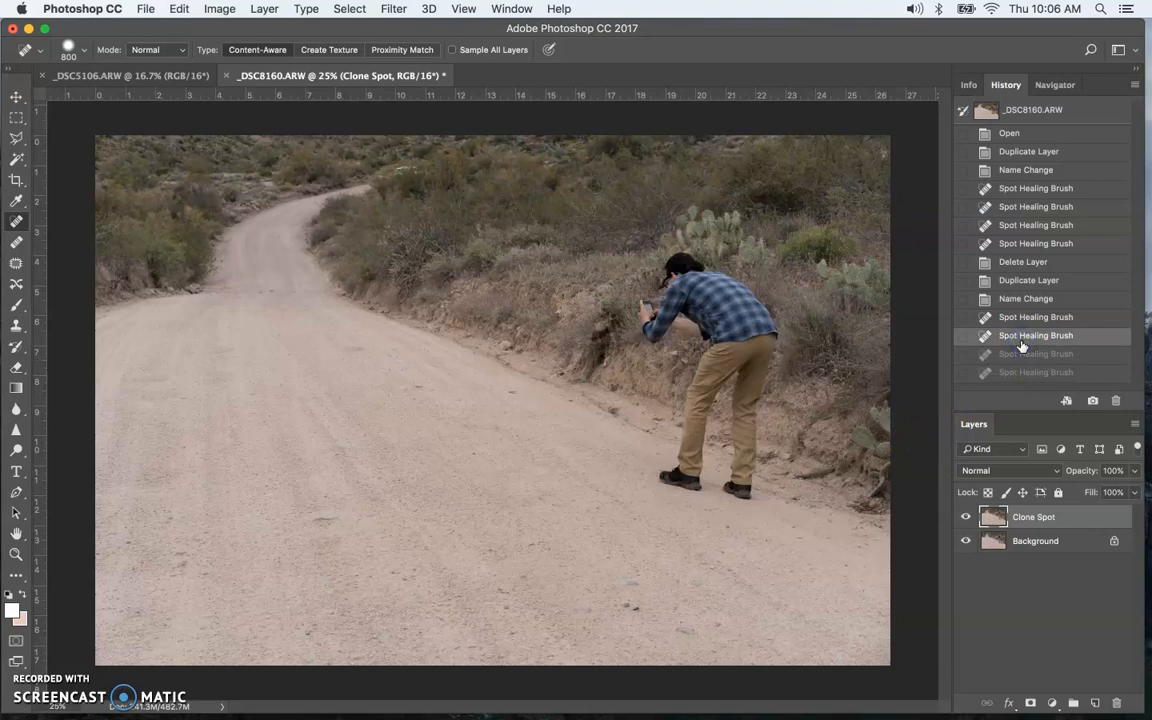
{"action": "left_click", "coordinate": [1020, 320]}
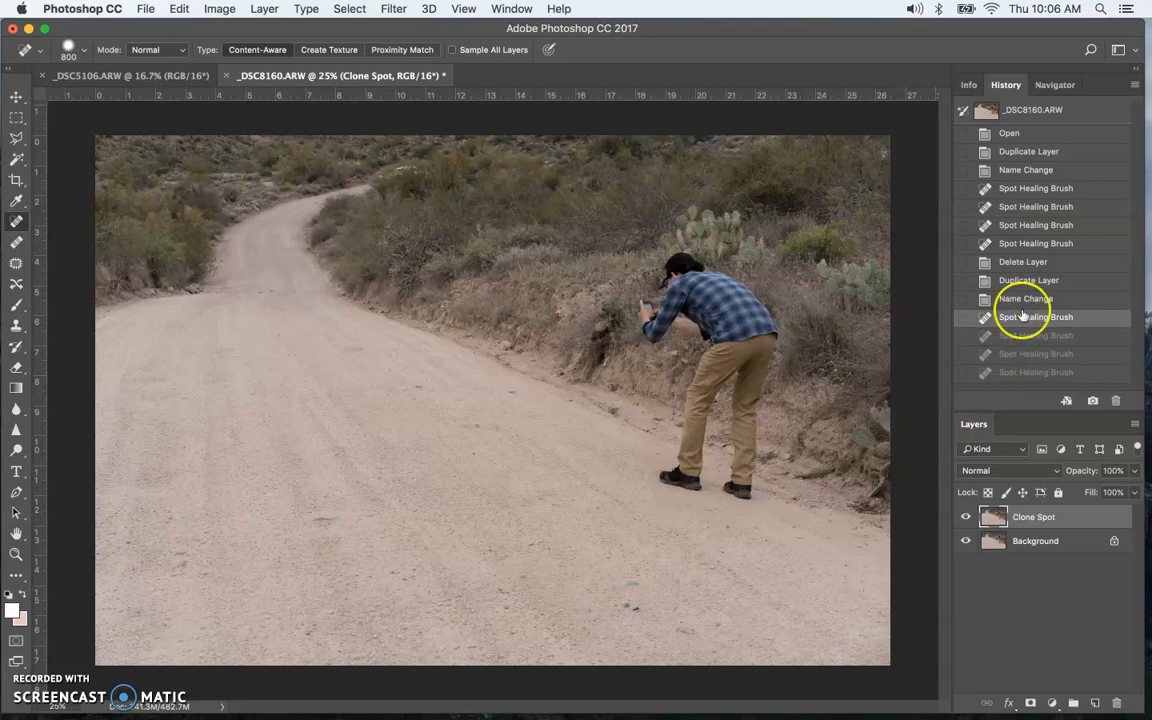
{"action": "left_click", "coordinate": [1027, 337]}
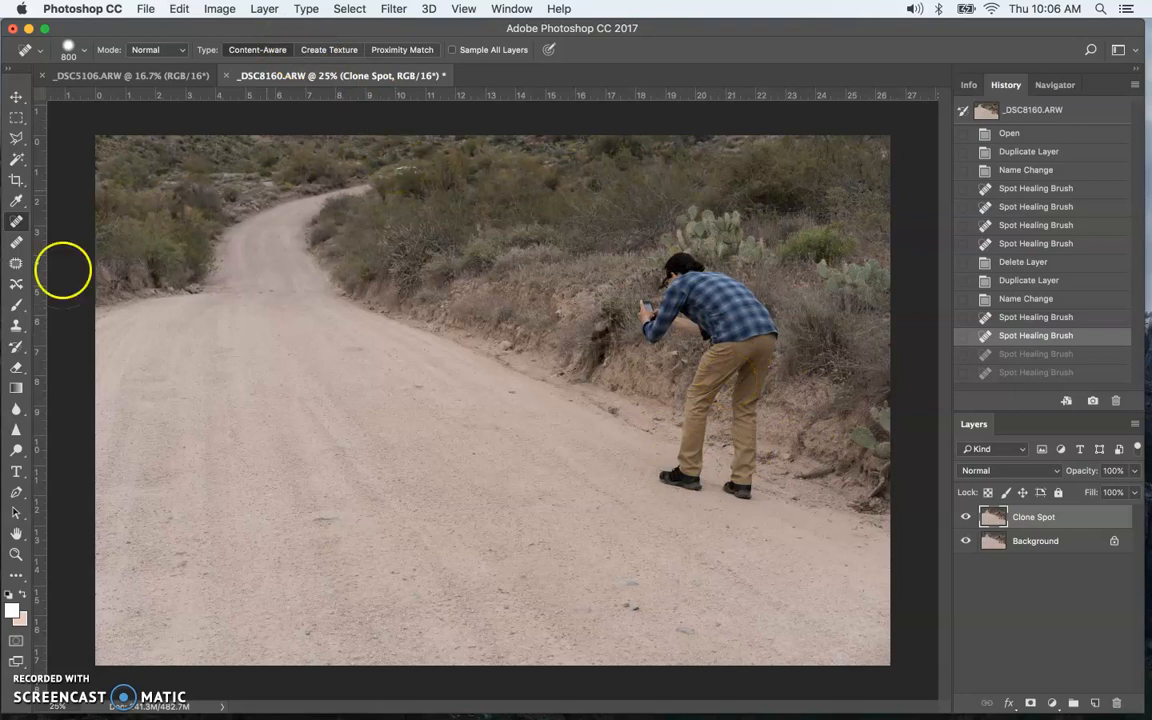
- Switch to the Clone Stamp tool and set its brush to 40% hardness and 500 px
{"action": "left_click", "coordinate": [20, 327]}
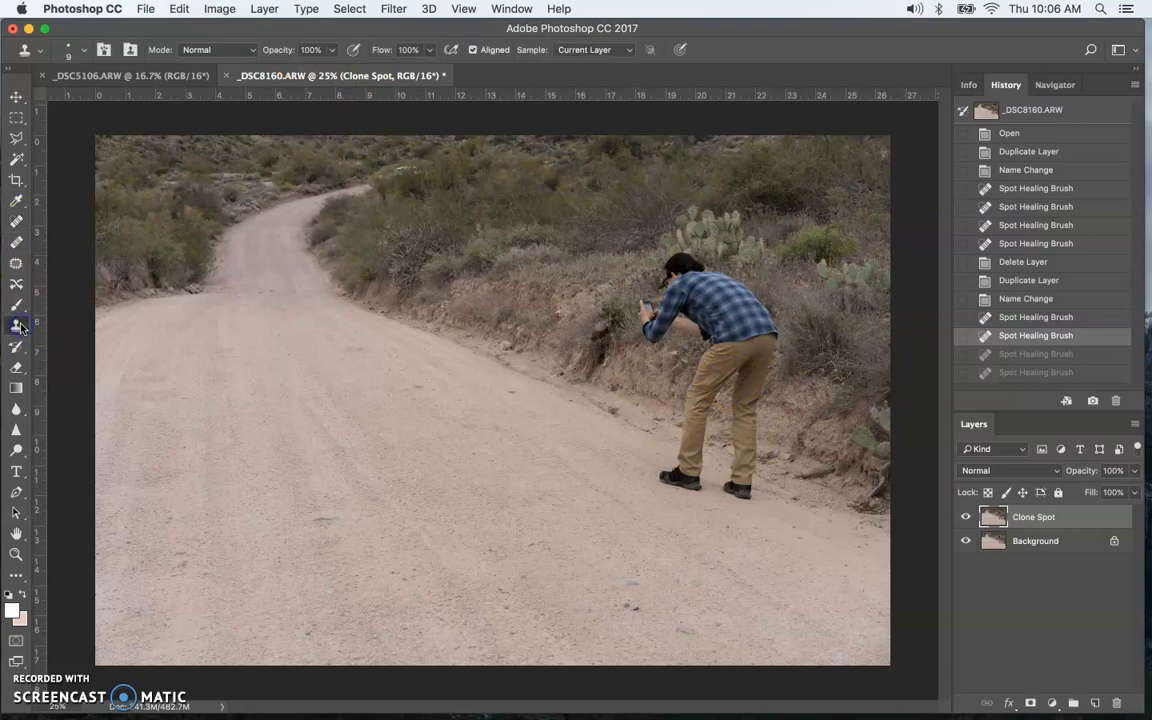
{"action": "left_click", "coordinate": [83, 54]}
{"action": "left_click", "coordinate": [97, 103]}
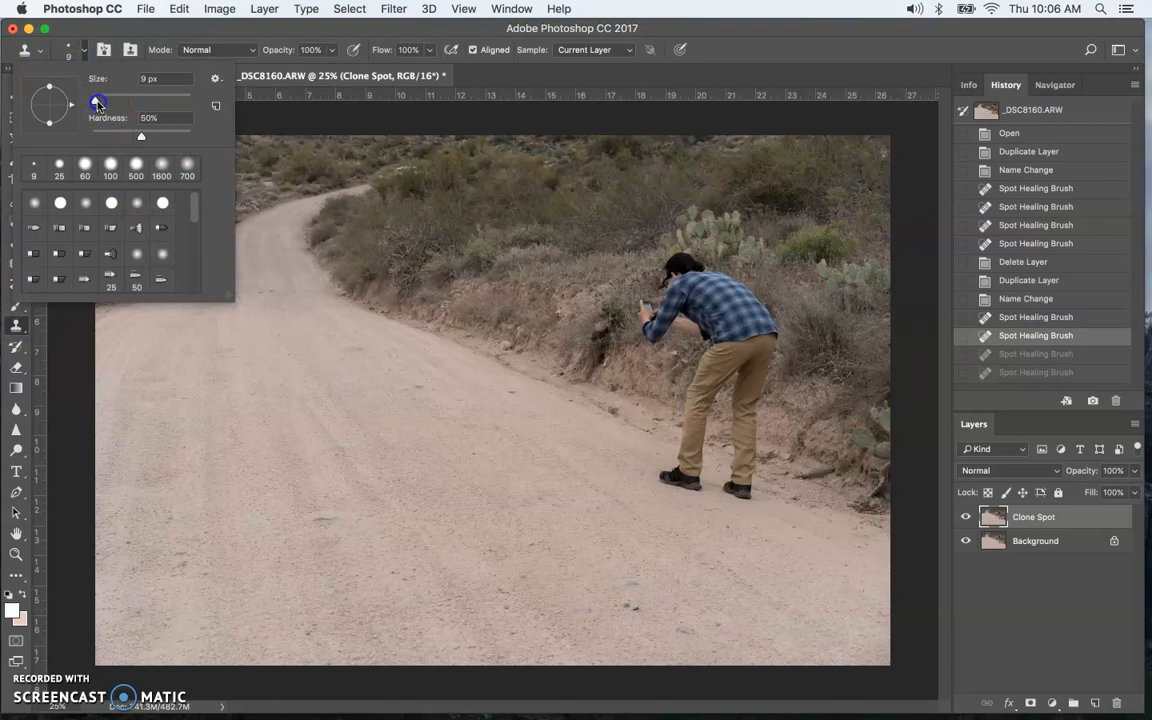
{"action": "left_click_drag", "start_coordinate": [168, 103], "coordinate": [137, 136]}
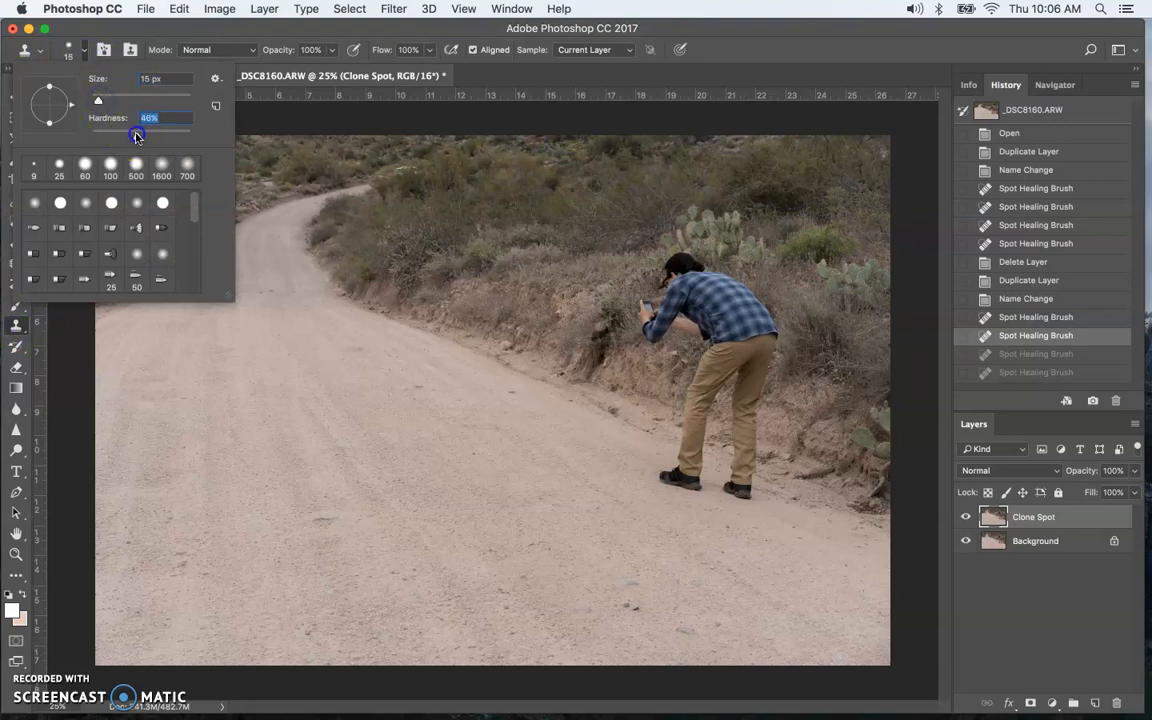
{"action": "left_click_drag", "start_coordinate": [213, 141], "coordinate": [131, 143]}
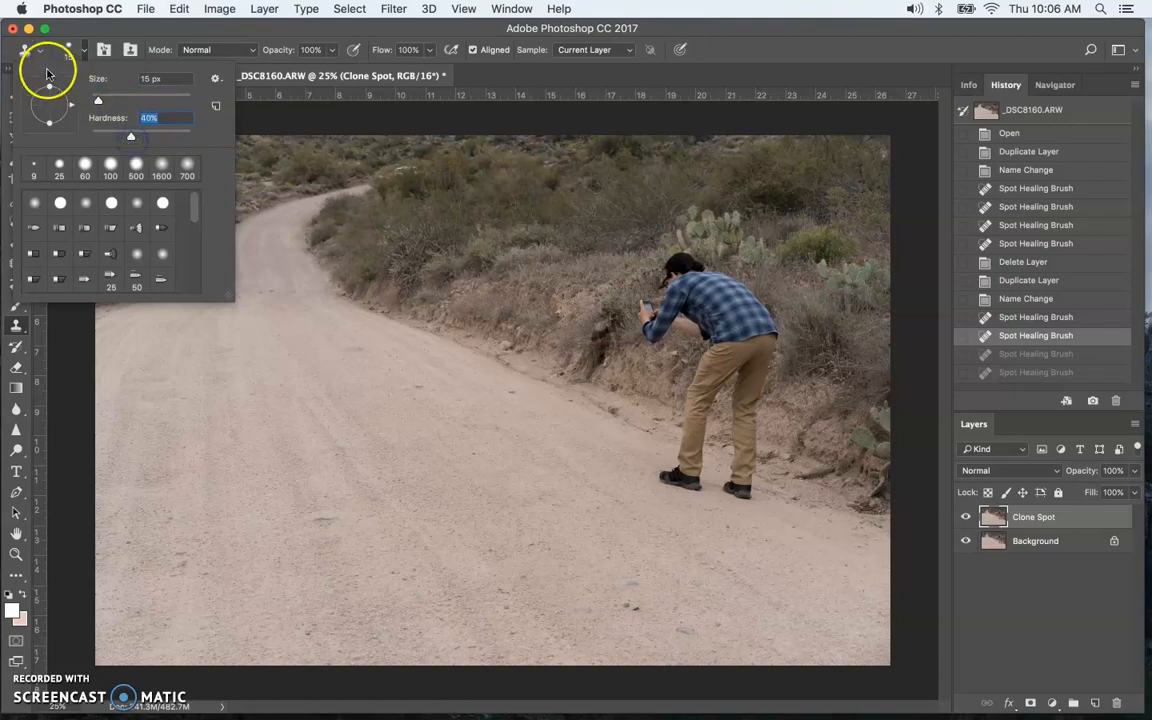
{"action": "left_click", "coordinate": [84, 49]}
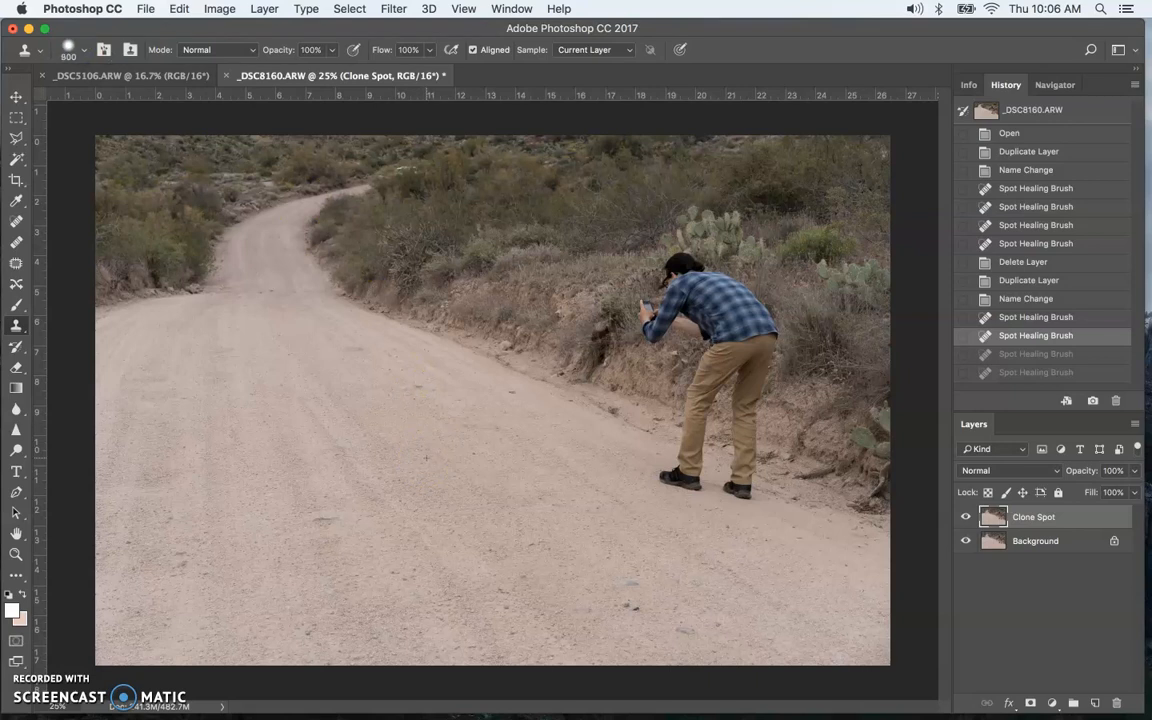
{"action": "key", "text": "bracketleft"}
{"action": "key", "text": "bracketright"}
{"action": "key", "text": "bracketright"}
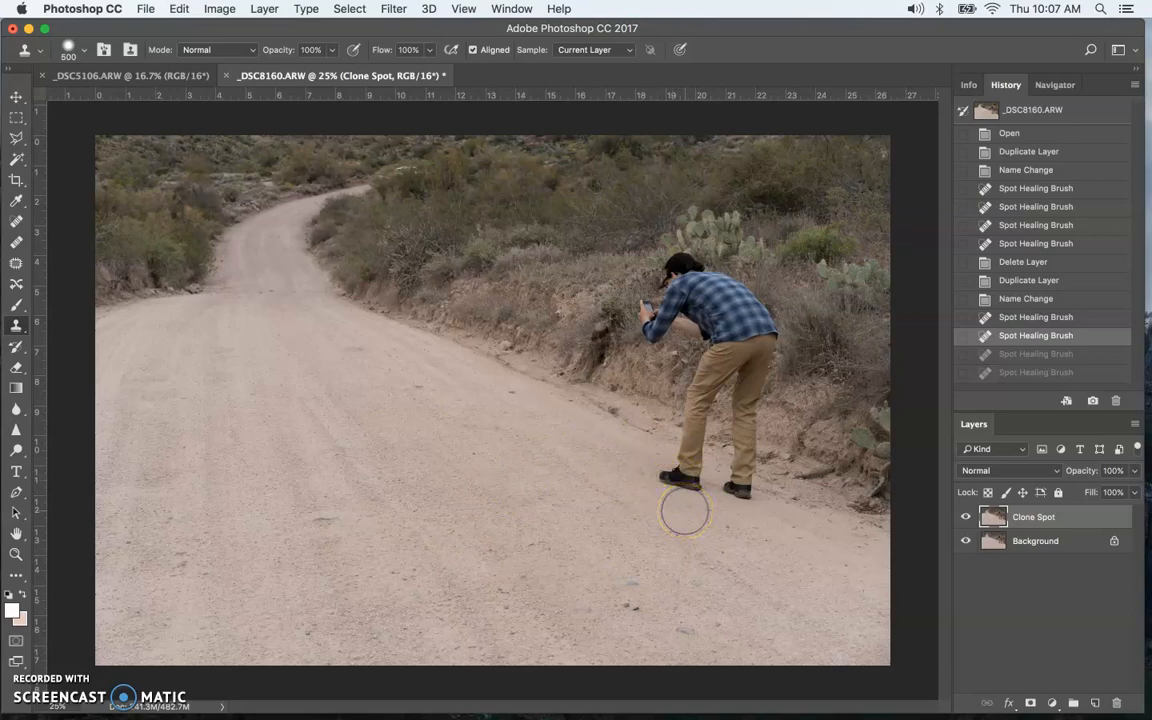
- Clone the nearby road surface over the man's shoes on the Clone Spot layer with a 400 px Clone Stamp brush
{"action": "key", "text": "super+plus"}
{"action": "left_click_drag", "start_coordinate": [746, 506], "coordinate": [469, 491]}
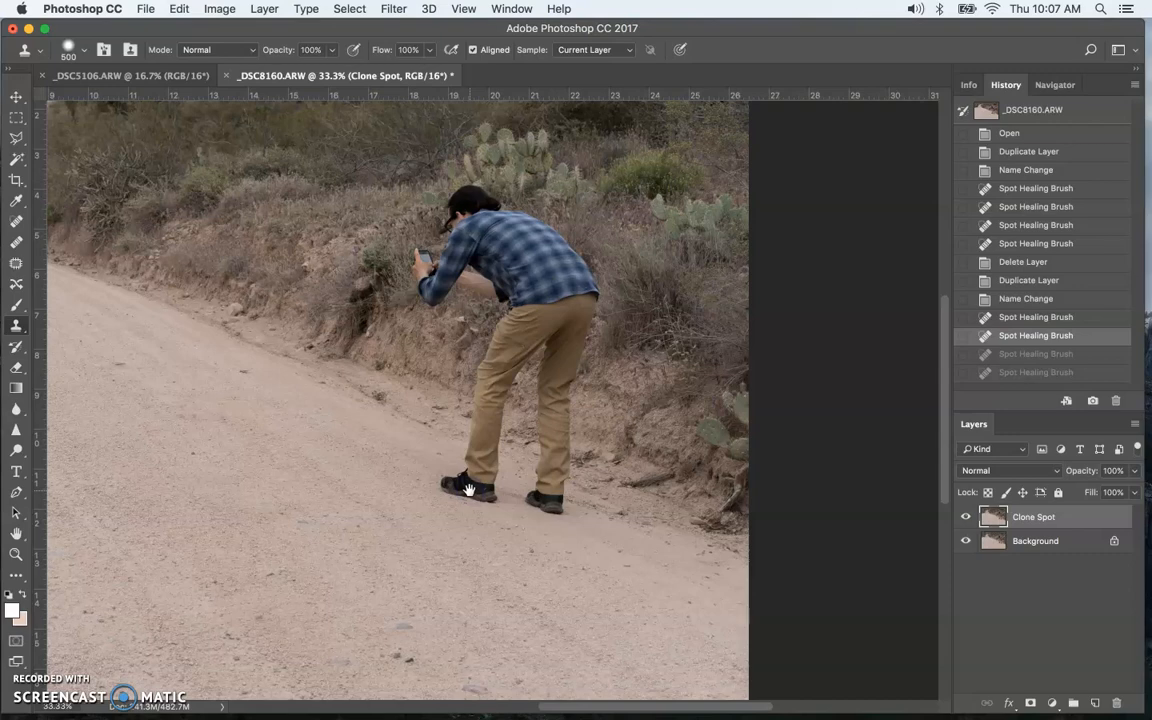
{"action": "key", "text": "super+plus"}
{"action": "left_click_drag", "start_coordinate": [453, 455], "coordinate": [506, 489]}
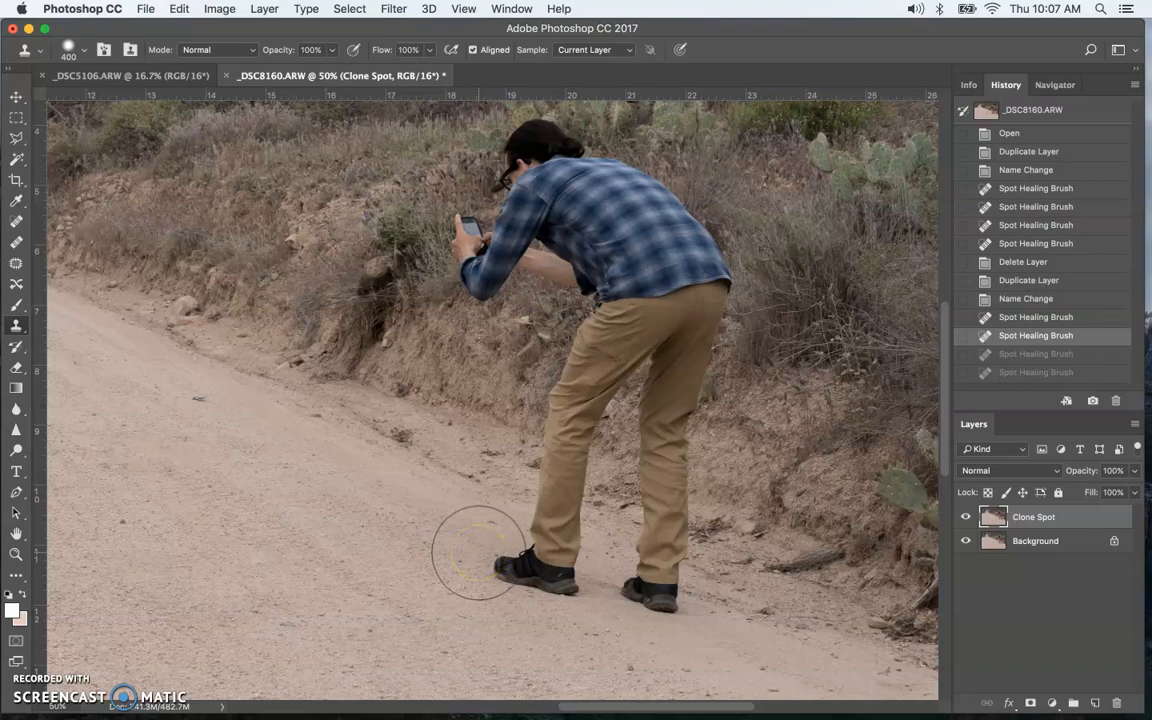
{"action": "left_click", "coordinate": [563, 507], "text": "alt"}
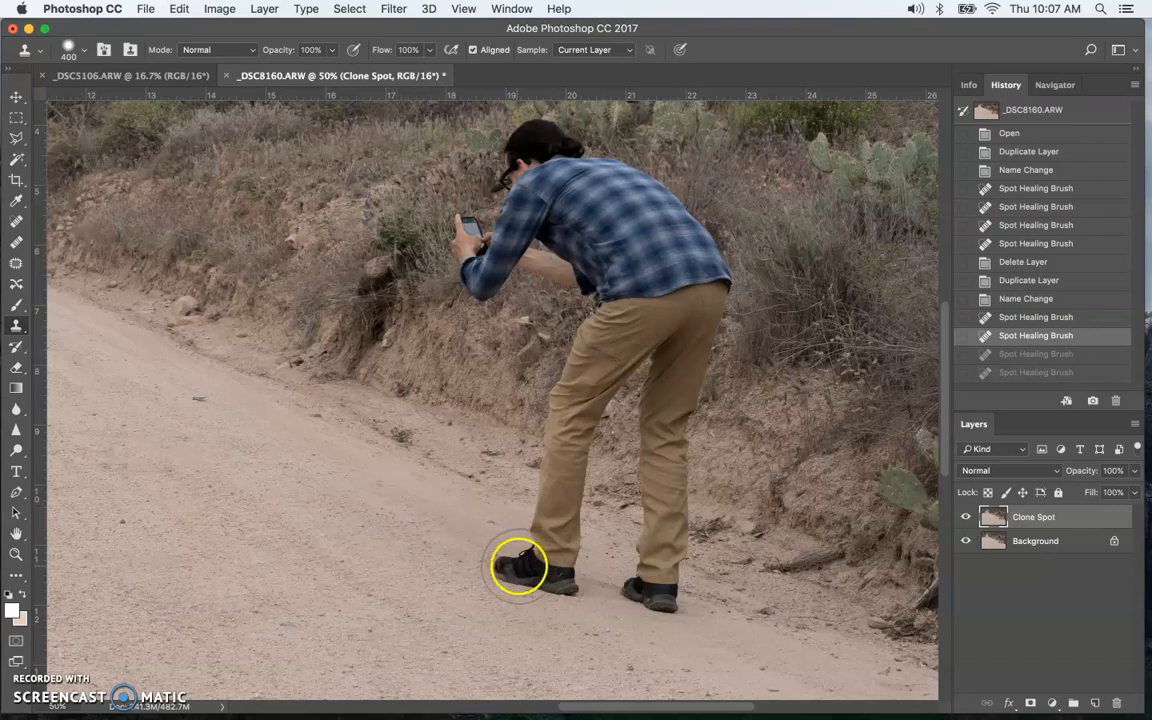
{"action": "left_click", "coordinate": [396, 497], "text": "alt"}
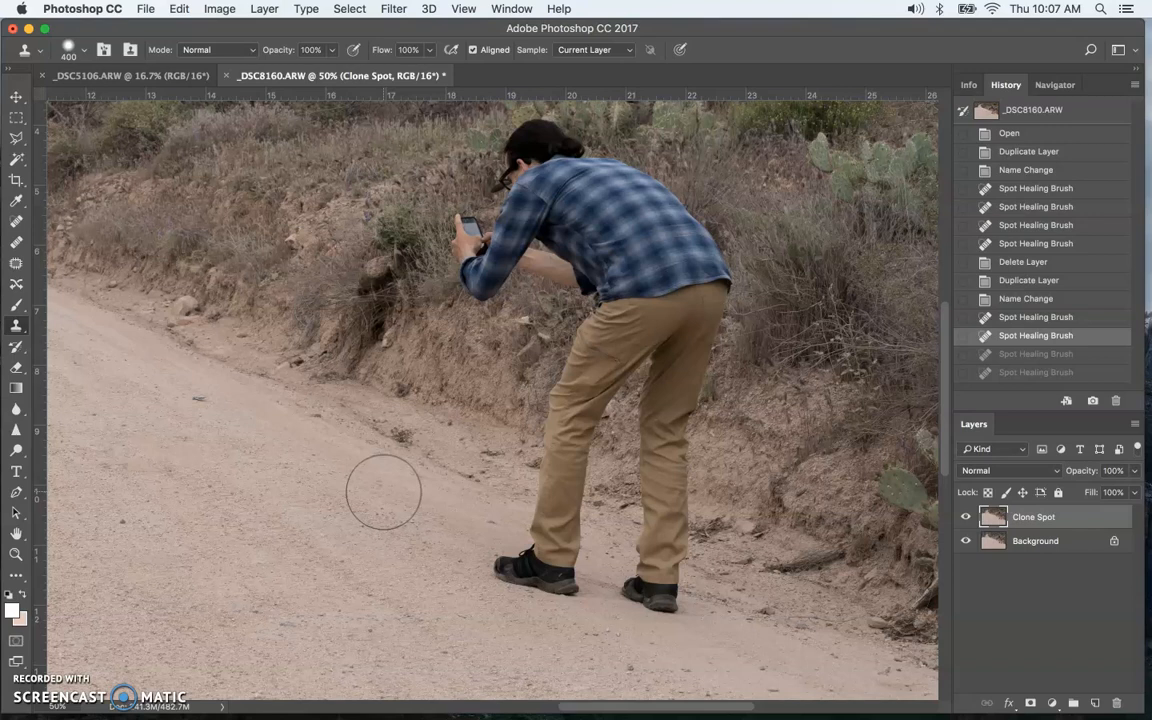
{"action": "mouse_move", "coordinate": [383, 491]}
{"action": "left_mouse_down"}
{"action": "mouse_move", "coordinate": [483, 516]}
{"action": "mouse_move", "coordinate": [538, 560]}
{"action": "left_mouse_up"}
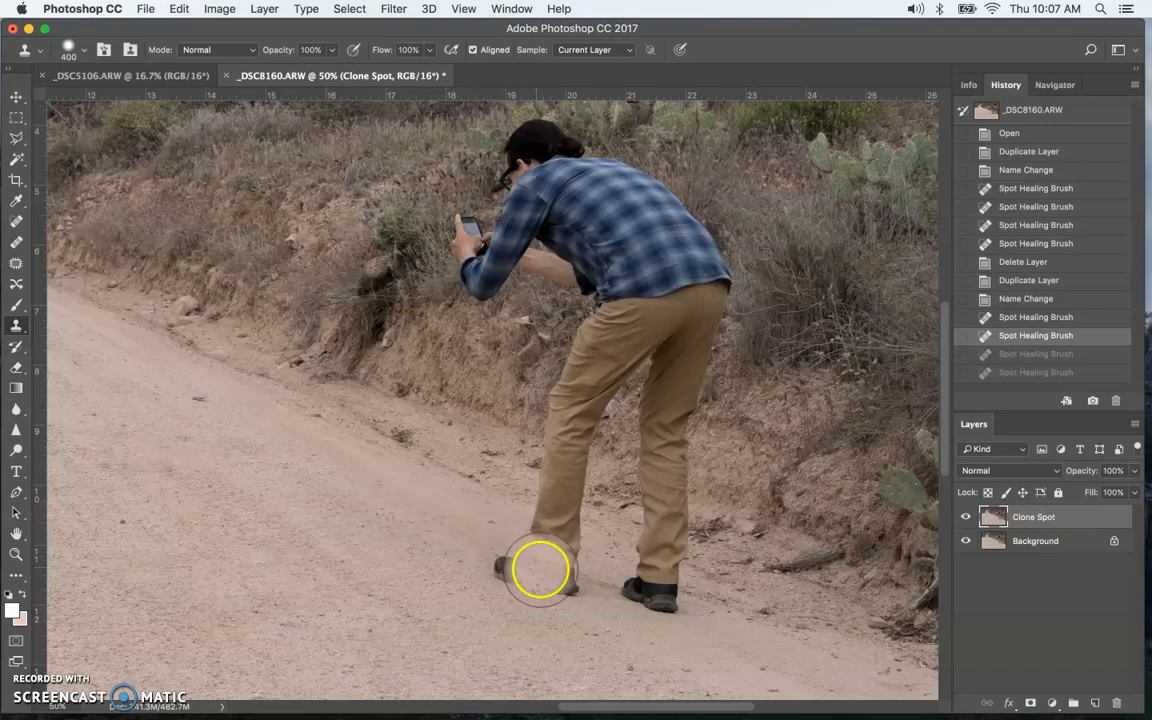
{"action": "mouse_move", "coordinate": [541, 570]}
{"action": "left_mouse_down"}
{"action": "mouse_move", "coordinate": [506, 564]}
{"action": "mouse_move", "coordinate": [556, 576]}
{"action": "mouse_move", "coordinate": [535, 551]}
{"action": "mouse_move", "coordinate": [568, 562]}
{"action": "mouse_move", "coordinate": [579, 585]}
{"action": "mouse_move", "coordinate": [636, 592]}
{"action": "mouse_move", "coordinate": [601, 588]}
{"action": "mouse_move", "coordinate": [523, 533]}
{"action": "mouse_move", "coordinate": [552, 533]}
{"action": "mouse_move", "coordinate": [559, 584]}
{"action": "mouse_move", "coordinate": [580, 597]}
{"action": "mouse_move", "coordinate": [535, 535]}
{"action": "mouse_move", "coordinate": [615, 605]}
{"action": "mouse_move", "coordinate": [645, 617]}
{"action": "mouse_move", "coordinate": [642, 600]}
{"action": "mouse_move", "coordinate": [661, 630]}
{"action": "mouse_move", "coordinate": [681, 635]}
{"action": "mouse_move", "coordinate": [662, 632]}
{"action": "mouse_move", "coordinate": [777, 657]}
{"action": "mouse_move", "coordinate": [671, 637]}
{"action": "left_mouse_up"}
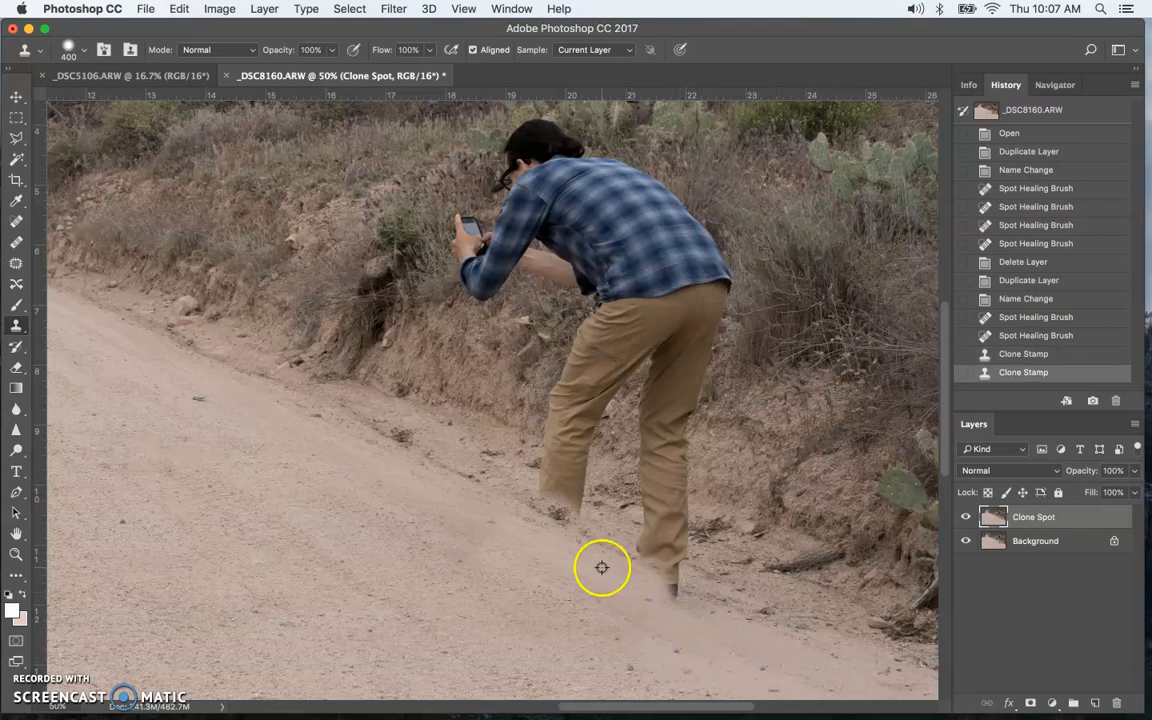
- Sample the road edge and dirt bank and clone them over both of the man's trouser legs
{"action": "left_click", "coordinate": [462, 451], "text": "alt"}
{"action": "mouse_move", "coordinate": [545, 484]}
{"action": "left_mouse_down"}
{"action": "mouse_move", "coordinate": [553, 494]}
{"action": "mouse_move", "coordinate": [555, 437]}
{"action": "mouse_move", "coordinate": [571, 437]}
{"action": "mouse_move", "coordinate": [571, 467]}
{"action": "left_mouse_up"}
{"action": "left_click", "coordinate": [733, 527], "text": "alt"}
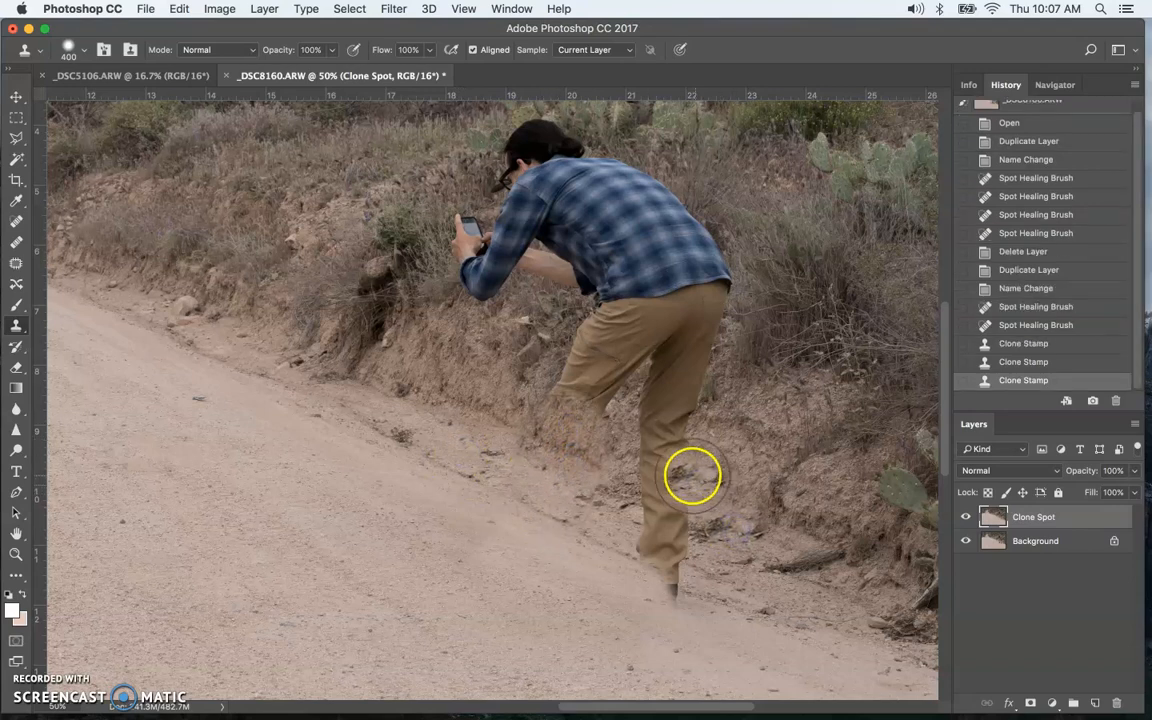
{"action": "mouse_move", "coordinate": [667, 470]}
{"action": "left_mouse_down"}
{"action": "mouse_move", "coordinate": [683, 498]}
{"action": "mouse_move", "coordinate": [666, 522]}
{"action": "mouse_move", "coordinate": [683, 566]}
{"action": "mouse_move", "coordinate": [648, 540]}
{"action": "left_mouse_up"}
{"action": "left_click", "coordinate": [656, 388], "text": "alt"}
{"action": "mouse_move", "coordinate": [645, 427]}
{"action": "left_mouse_down"}
{"action": "mouse_move", "coordinate": [674, 406]}
{"action": "mouse_move", "coordinate": [674, 391]}
{"action": "mouse_move", "coordinate": [691, 389]}
{"action": "left_mouse_up"}
- Clone the surrounding grass and bank over the man's hips, torso, arms and head until he is fully covered
{"action": "mouse_move", "coordinate": [771, 333]}
{"action": "left_mouse_down"}
{"action": "mouse_move", "coordinate": [720, 303]}
{"action": "mouse_move", "coordinate": [699, 334]}
{"action": "mouse_move", "coordinate": [725, 303]}
{"action": "mouse_move", "coordinate": [726, 262]}
{"action": "left_mouse_up"}
{"action": "left_click", "coordinate": [738, 185], "text": "alt"}
{"action": "mouse_move", "coordinate": [632, 175]}
{"action": "left_mouse_down"}
{"action": "mouse_move", "coordinate": [684, 226]}
{"action": "mouse_move", "coordinate": [687, 267]}
{"action": "mouse_move", "coordinate": [650, 314]}
{"action": "mouse_move", "coordinate": [648, 386]}
{"action": "mouse_move", "coordinate": [597, 391]}
{"action": "left_mouse_up"}
{"action": "left_click", "coordinate": [743, 386], "text": "alt"}
{"action": "mouse_move", "coordinate": [661, 363]}
{"action": "left_mouse_down"}
{"action": "mouse_move", "coordinate": [572, 341]}
{"action": "mouse_move", "coordinate": [593, 358]}
{"action": "mouse_move", "coordinate": [570, 389]}
{"action": "mouse_move", "coordinate": [604, 303]}
{"action": "mouse_move", "coordinate": [639, 259]}
{"action": "mouse_move", "coordinate": [673, 418]}
{"action": "left_mouse_up"}
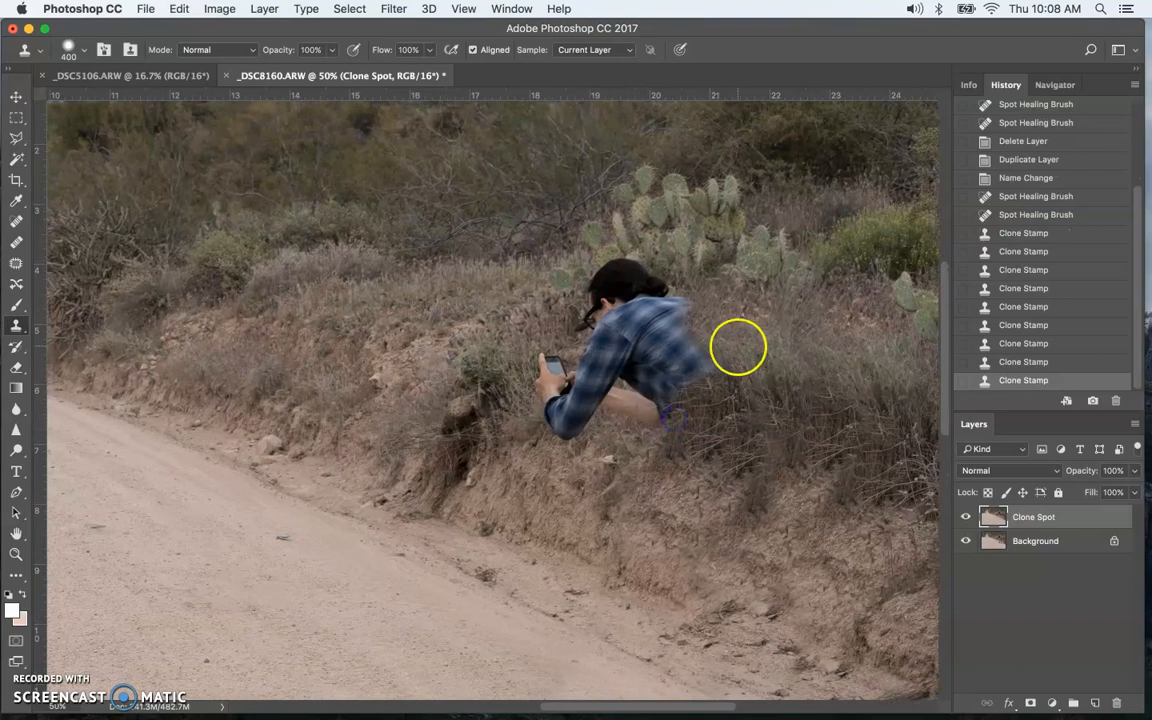
{"action": "left_click", "coordinate": [512, 283], "text": "alt"}
{"action": "mouse_move", "coordinate": [602, 291]}
{"action": "left_mouse_down"}
{"action": "mouse_move", "coordinate": [632, 300]}
{"action": "mouse_move", "coordinate": [599, 288]}
{"action": "mouse_move", "coordinate": [598, 352]}
{"action": "mouse_move", "coordinate": [559, 402]}
{"action": "mouse_move", "coordinate": [550, 373]}
{"action": "mouse_move", "coordinate": [571, 409]}
{"action": "mouse_move", "coordinate": [600, 378]}
{"action": "mouse_move", "coordinate": [748, 411]}
{"action": "mouse_move", "coordinate": [665, 418]}
{"action": "mouse_move", "coordinate": [679, 391]}
{"action": "mouse_move", "coordinate": [663, 327]}
{"action": "mouse_move", "coordinate": [676, 321]}
{"action": "left_mouse_up"}
- Clone fresh bank texture over the duplicated green bush and the rock beneath it
{"action": "left_click", "coordinate": [545, 327], "text": "alt"}
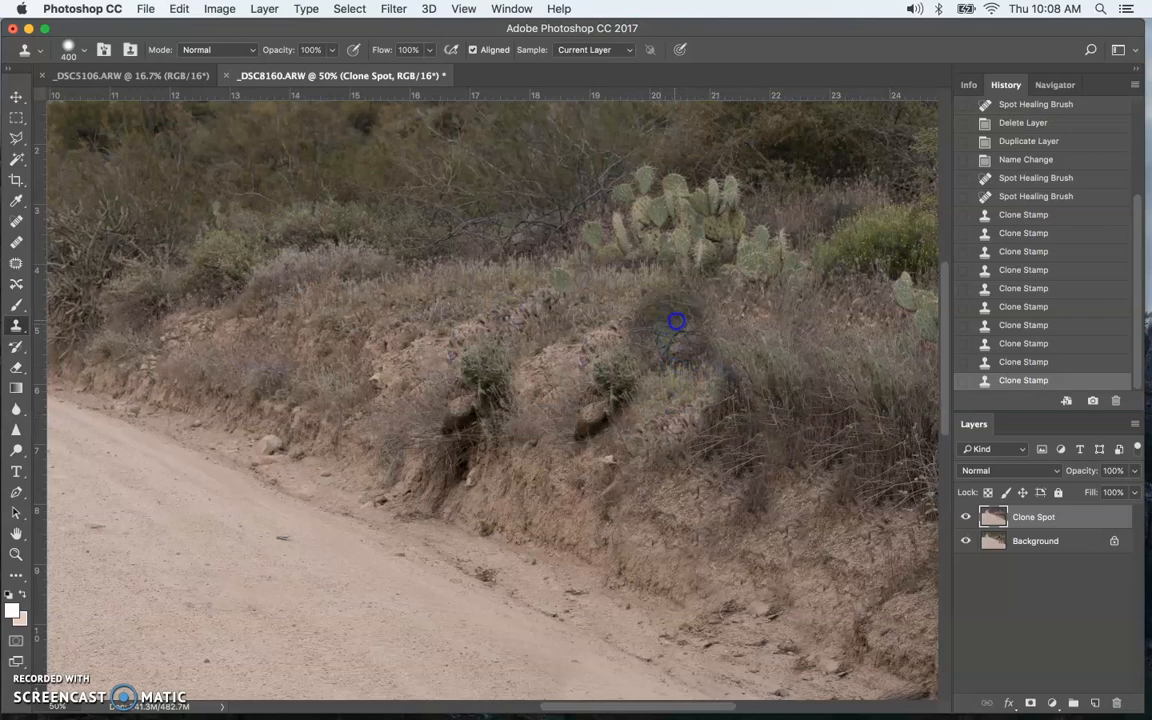
{"action": "left_click", "coordinate": [614, 387]}
{"action": "left_click", "coordinate": [565, 355], "text": "alt"}
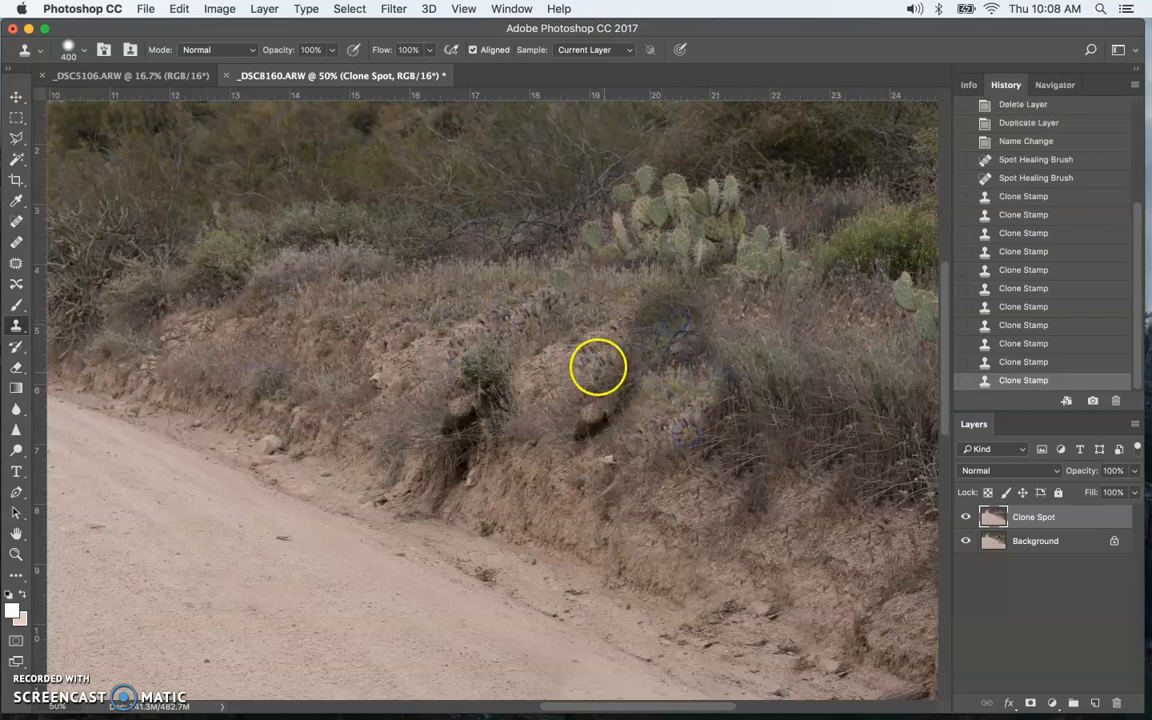
{"action": "left_click", "coordinate": [617, 442]}
- Blend the cloned patches on the bank with a 600 px Spot Healing Brush, and heal the foot of the bank at 250 px
{"action": "mouse_move", "coordinate": [702, 445]}
{"action": "left_mouse_down"}
{"action": "mouse_move", "coordinate": [738, 463]}
{"action": "mouse_move", "coordinate": [648, 398]}
{"action": "left_mouse_up"}
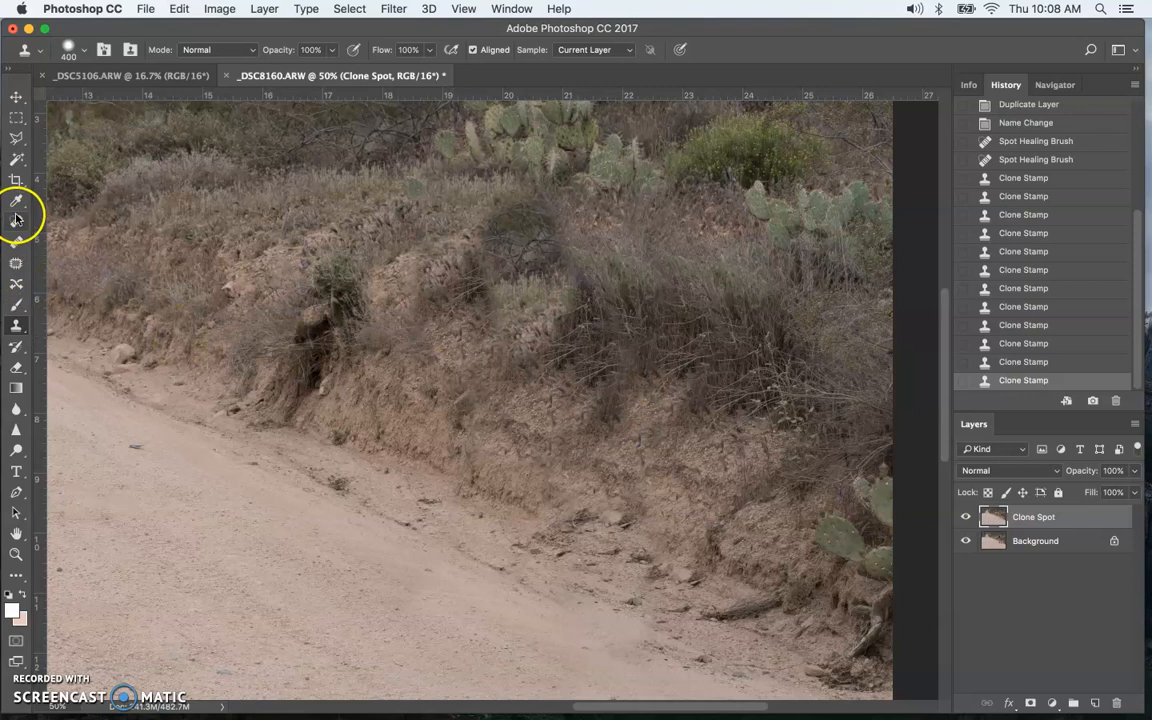
{"action": "left_click", "coordinate": [16, 220]}
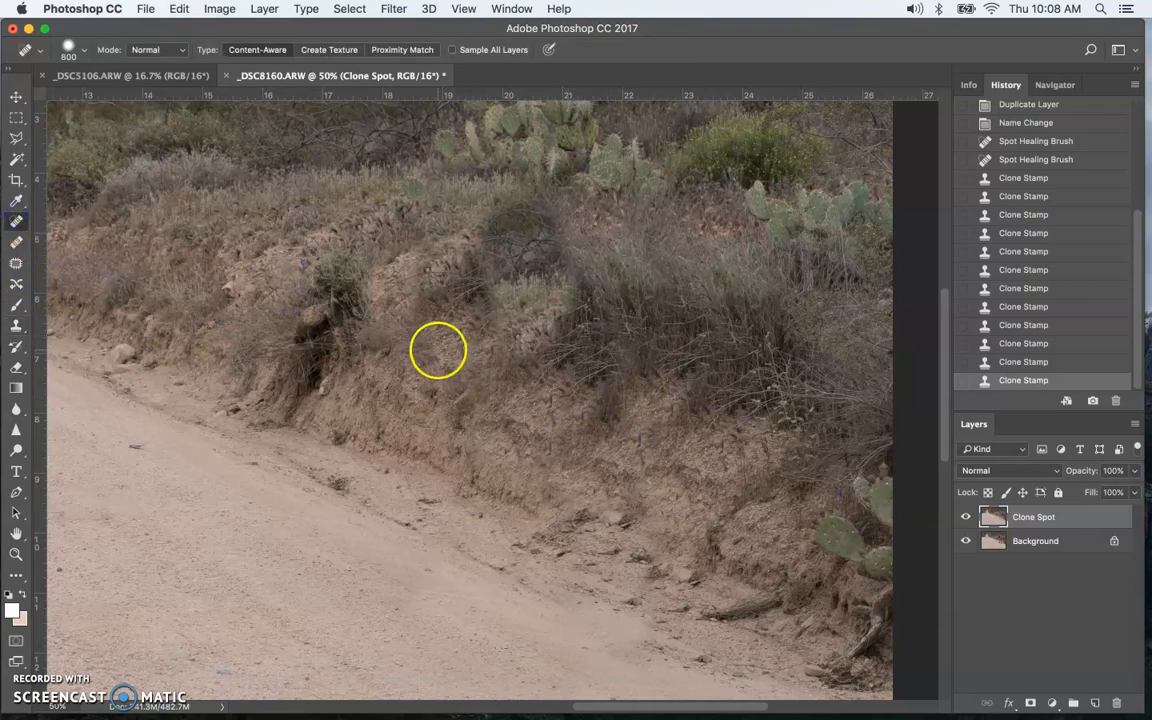
{"action": "key", "text": "bracketright"}
{"action": "key", "text": "bracketright"}
{"action": "key", "text": "bracketright"}
{"action": "left_click", "coordinate": [617, 411]}
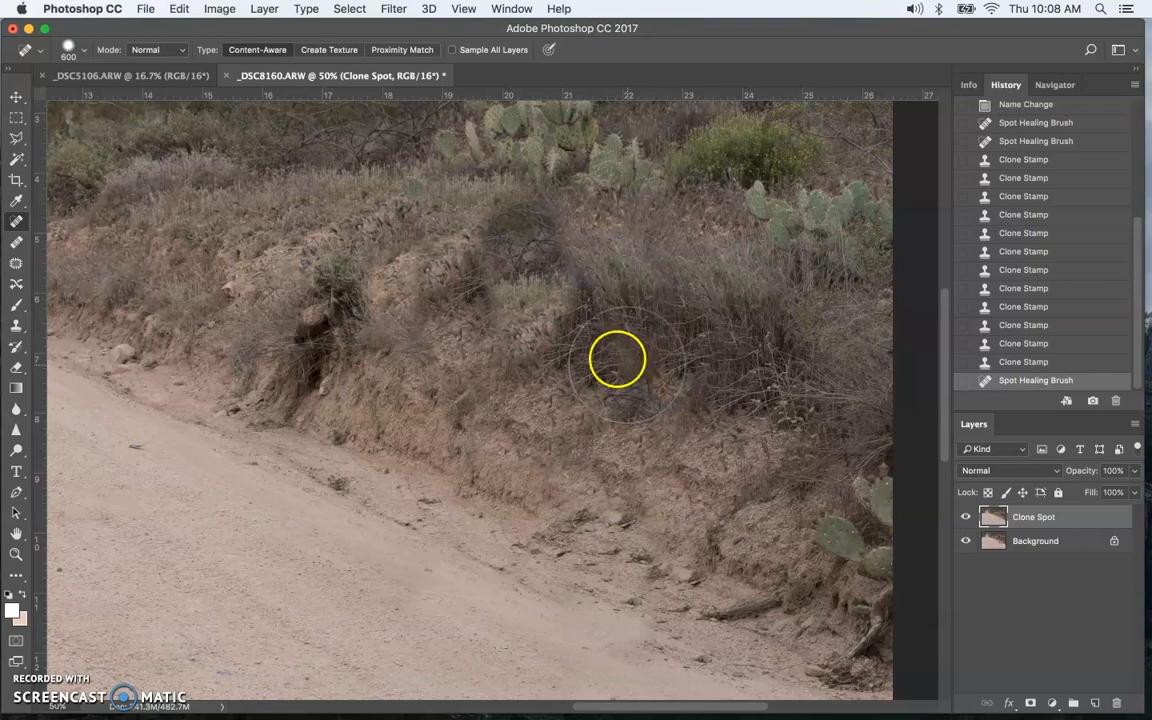
{"action": "mouse_move", "coordinate": [478, 260]}
{"action": "left_mouse_down"}
{"action": "mouse_move", "coordinate": [542, 262]}
{"action": "mouse_move", "coordinate": [587, 298]}
{"action": "left_mouse_up"}
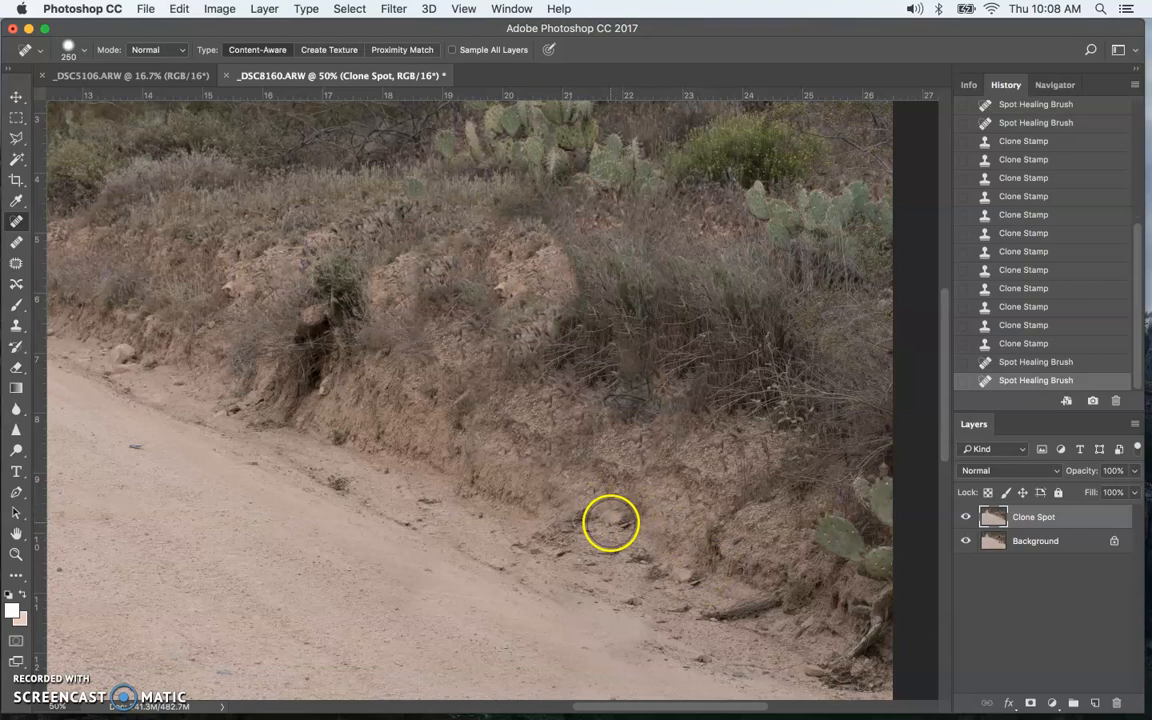
{"action": "left_click", "coordinate": [611, 521]}
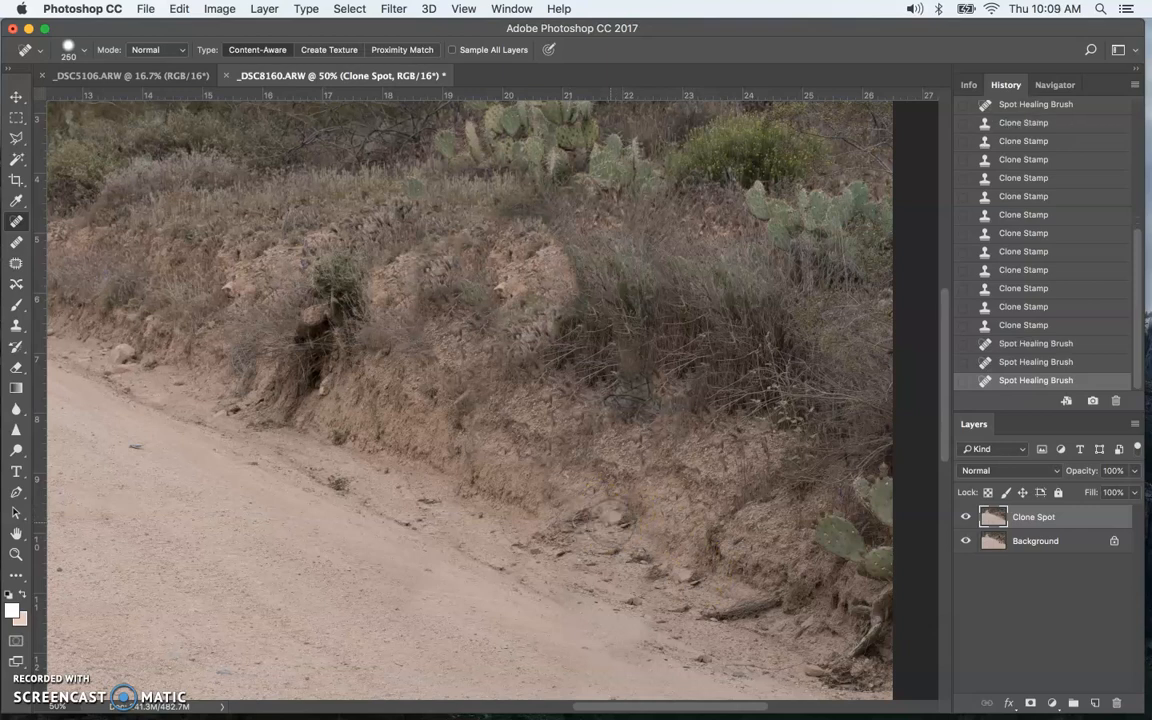
- Heal the foot of the bank, the repeated bare-dirt patch on its slope and spots in the brush beside the distant road bend at 250 px
{"action": "left_click", "coordinate": [615, 514]}
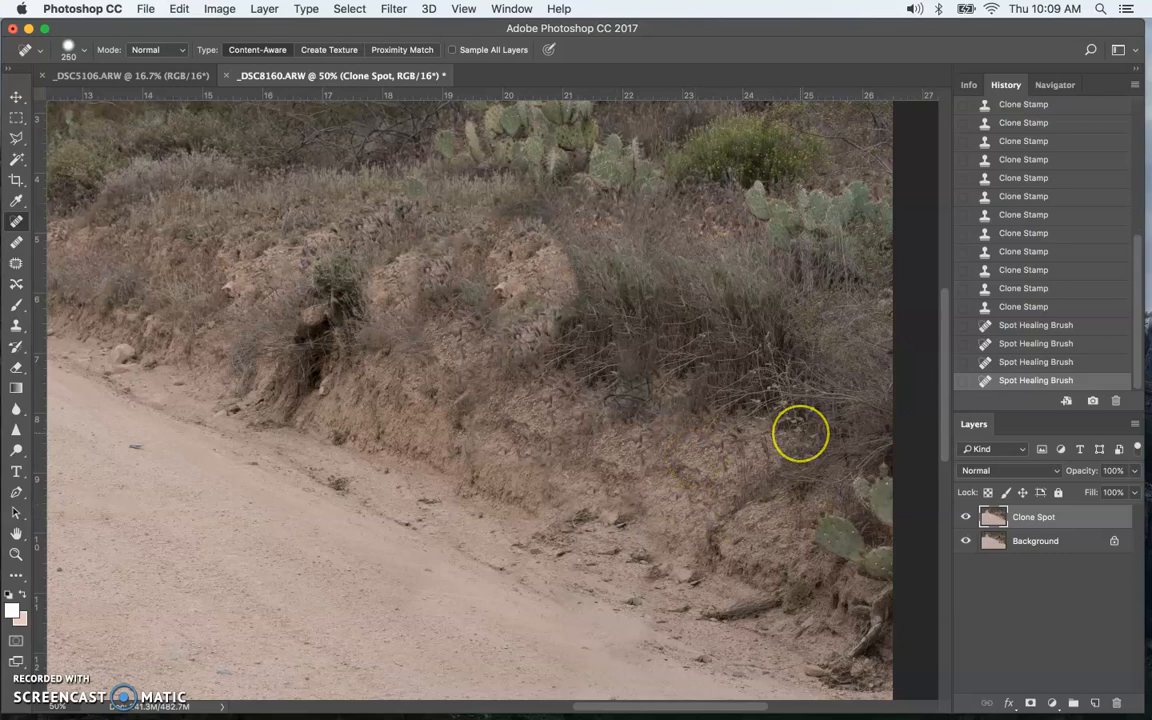
{"action": "key", "text": "super+minus"}
{"action": "key", "text": "super+minus"}
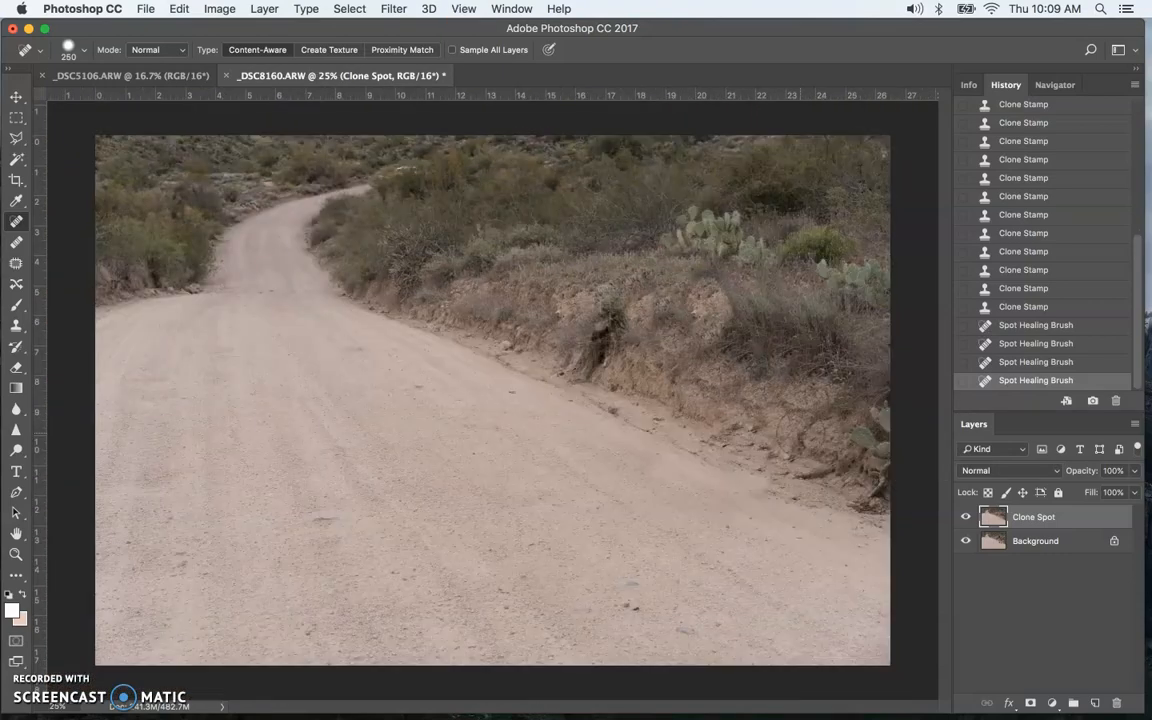
{"action": "left_click_drag", "start_coordinate": [731, 308], "coordinate": [697, 287]}
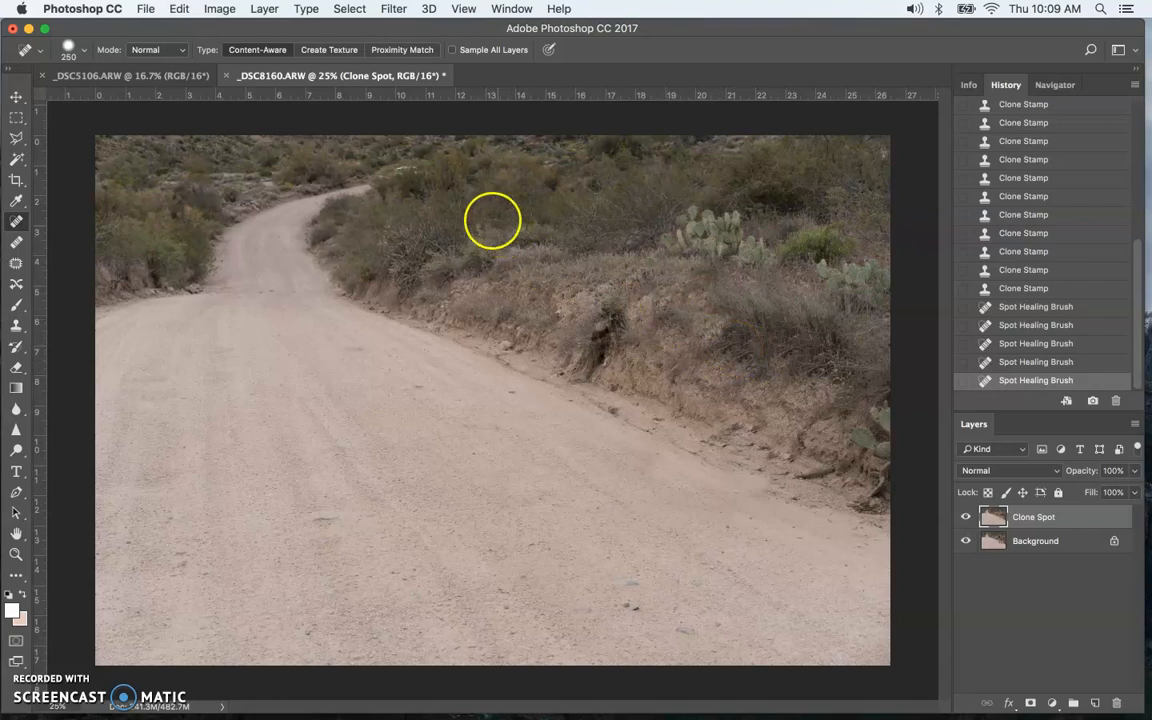
{"action": "left_click_drag", "start_coordinate": [416, 171], "coordinate": [413, 170]}
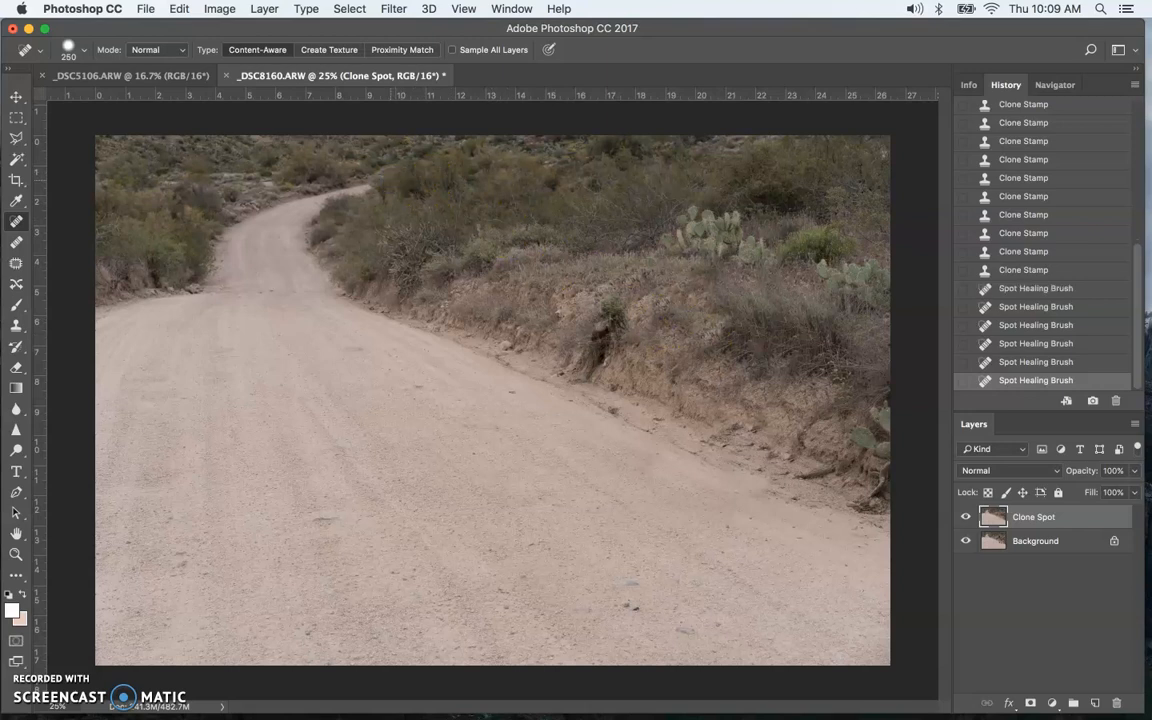
{"action": "left_click", "coordinate": [379, 176]}
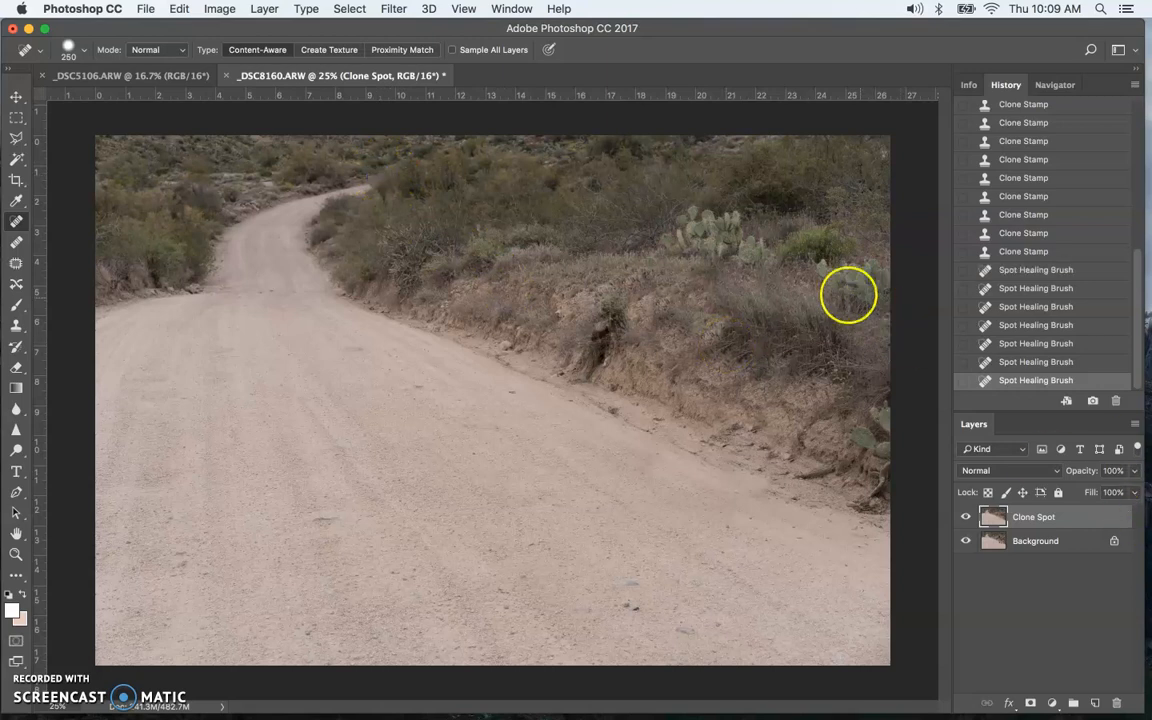
- Compare the retouched photo with the original by hiding and showing the Clone Spot layer
{"action": "scroll", "coordinate": [1047, 270], "scroll_direction": "up", "scroll_amount": 10}
{"action": "scroll", "coordinate": [1047, 270], "scroll_direction": "down", "scroll_amount": 10}
{"action": "left_click", "coordinate": [1043, 293]}
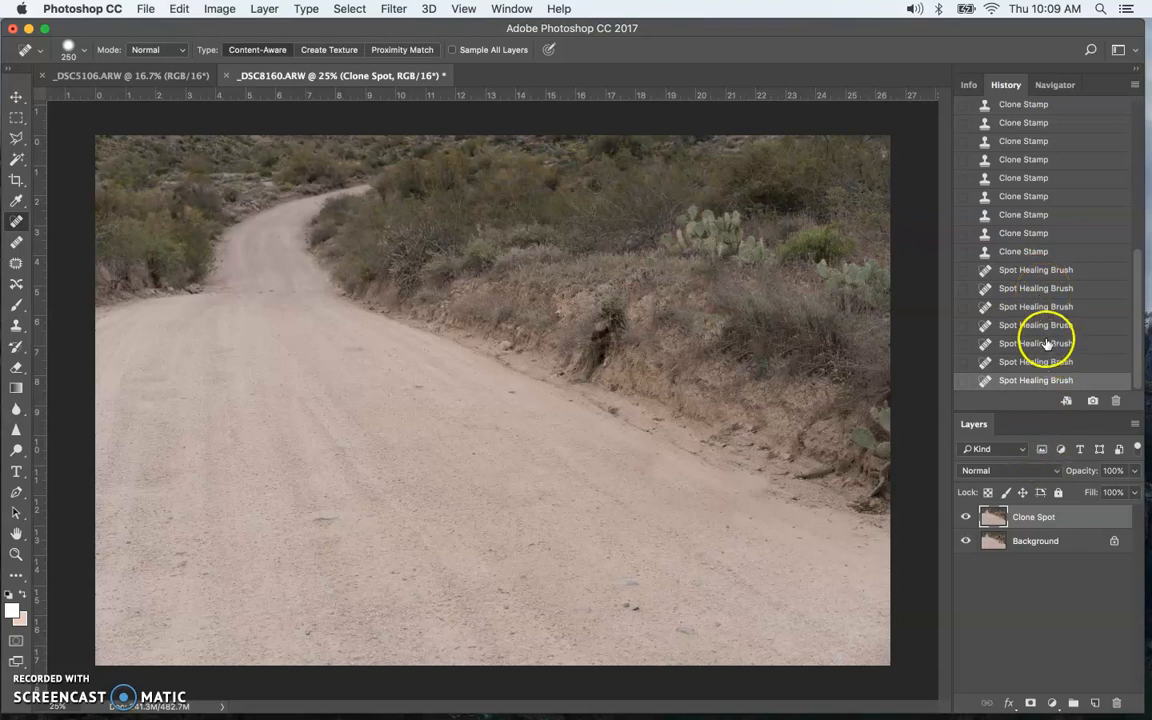
{"action": "left_click", "coordinate": [966, 517]}
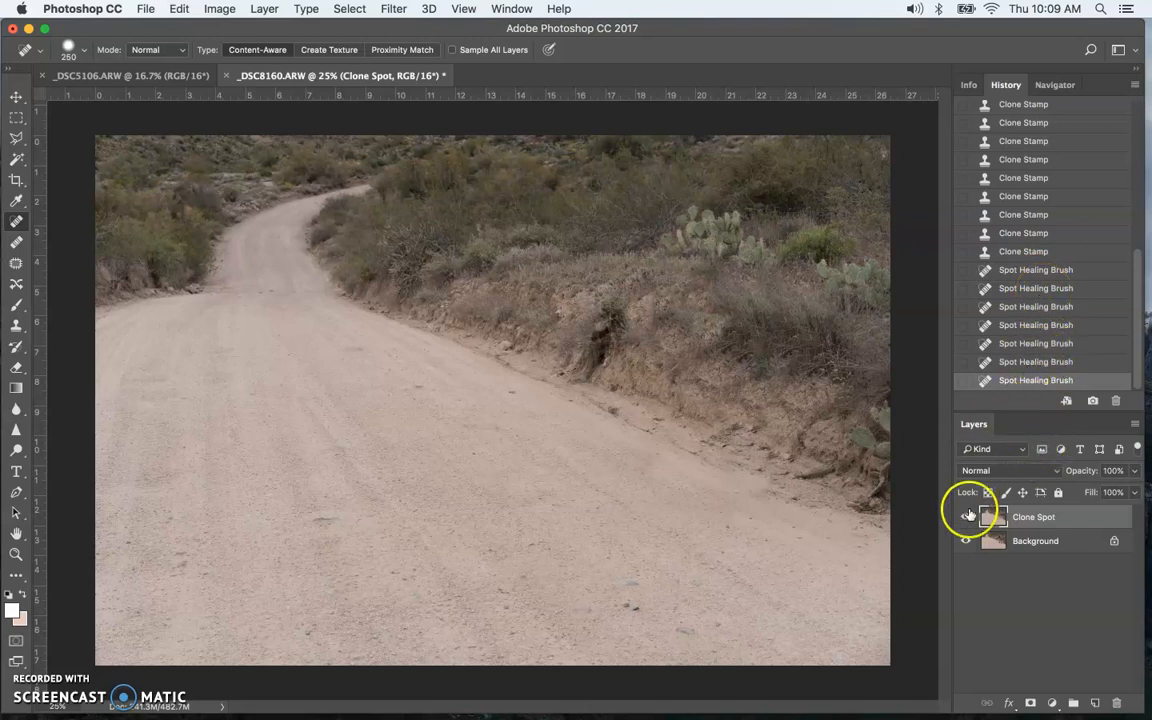
{"action": "left_click", "coordinate": [966, 517]}
{"action": "left_click", "coordinate": [966, 517]}
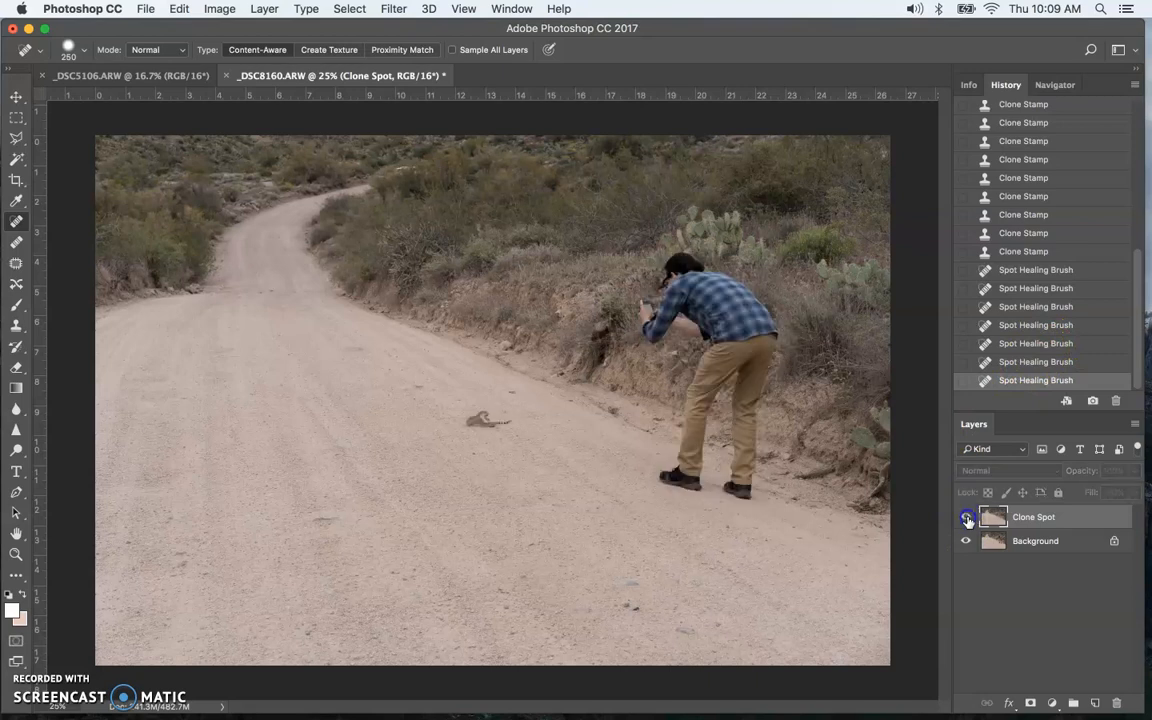
{"action": "left_click", "coordinate": [966, 517]}
{"action": "left_click", "coordinate": [1038, 516]}
{"action": "mouse_move", "coordinate": [1038, 516]}
{"action": "left_mouse_down"}
{"action": "mouse_move", "coordinate": [1012, 635]}
{"action": "mouse_move", "coordinate": [1071, 502]}
{"action": "mouse_move", "coordinate": [956, 517]}
{"action": "mouse_move", "coordinate": [966, 519]}
{"action": "left_mouse_up"}
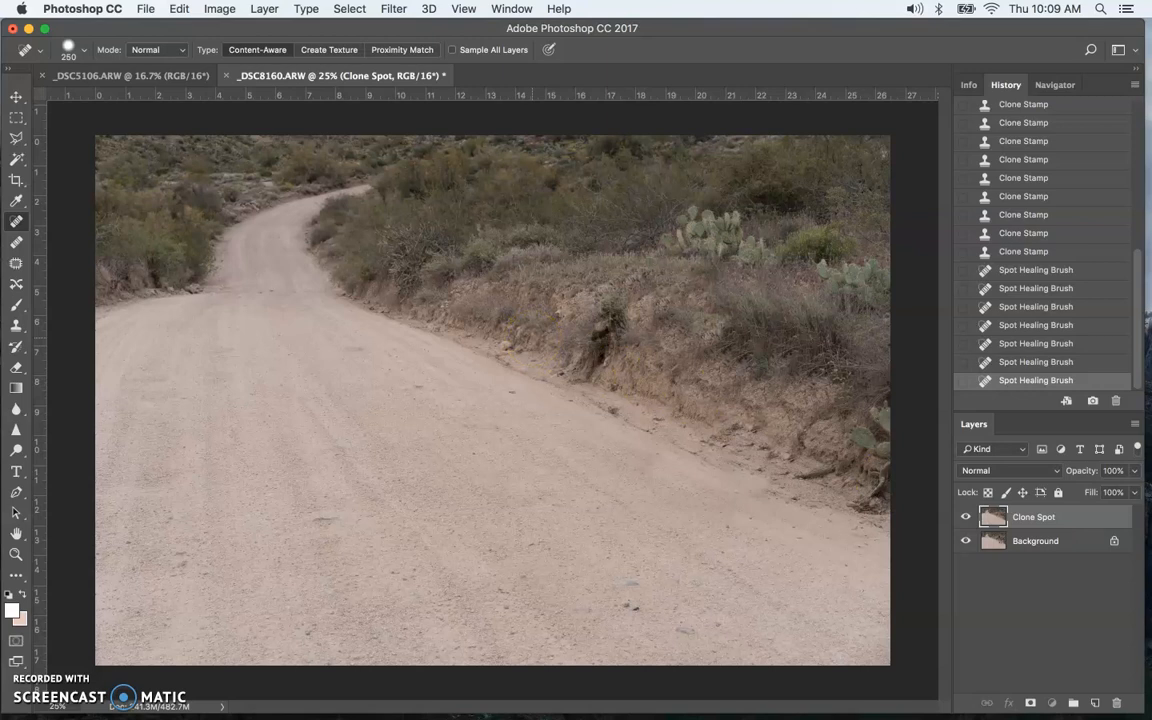
- Heal a spot on the open road with the 250 px Spot Healing Brush and examine the road surface at 100% zoom
{"action": "left_click", "coordinate": [85, 52]}
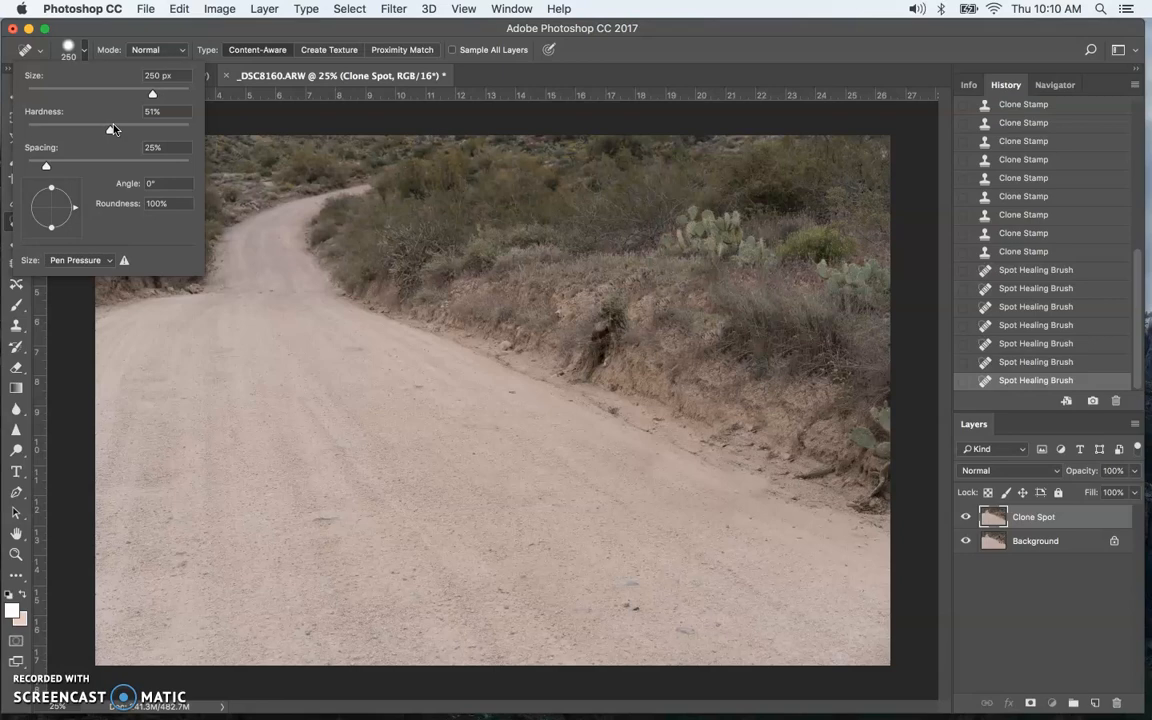
{"action": "left_click", "coordinate": [375, 357]}
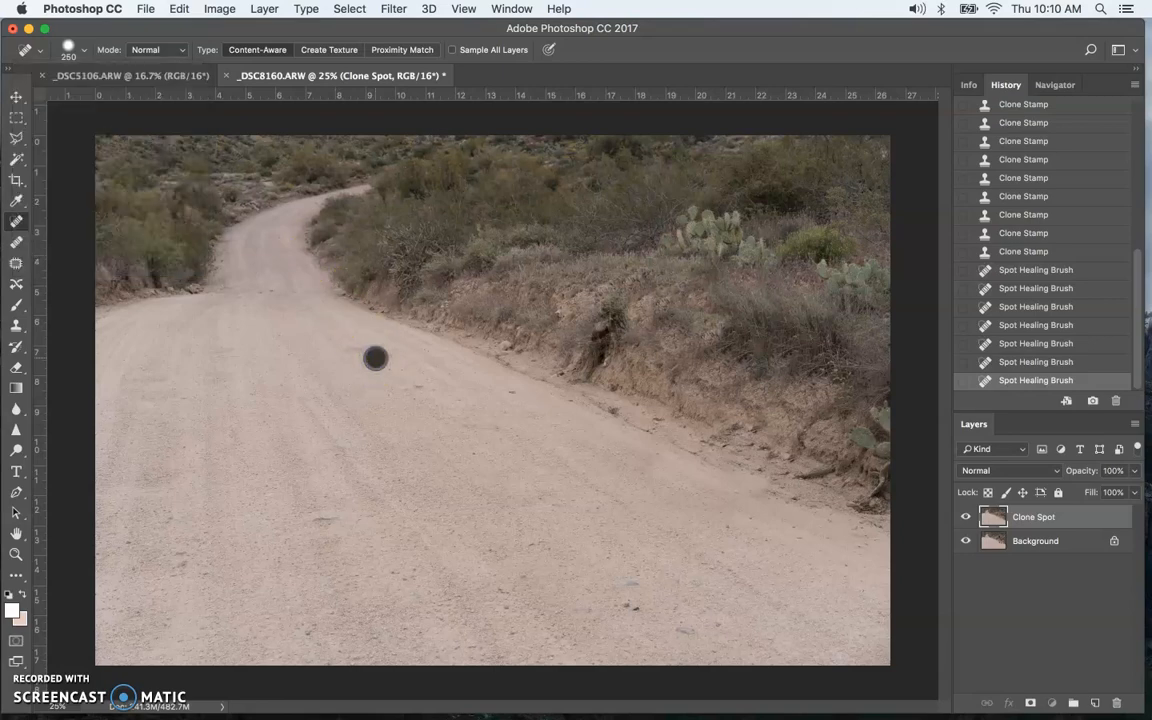
{"action": "key", "text": "super+equal"}
{"action": "key", "text": "super+equal"}
{"action": "key", "text": "super+equal"}
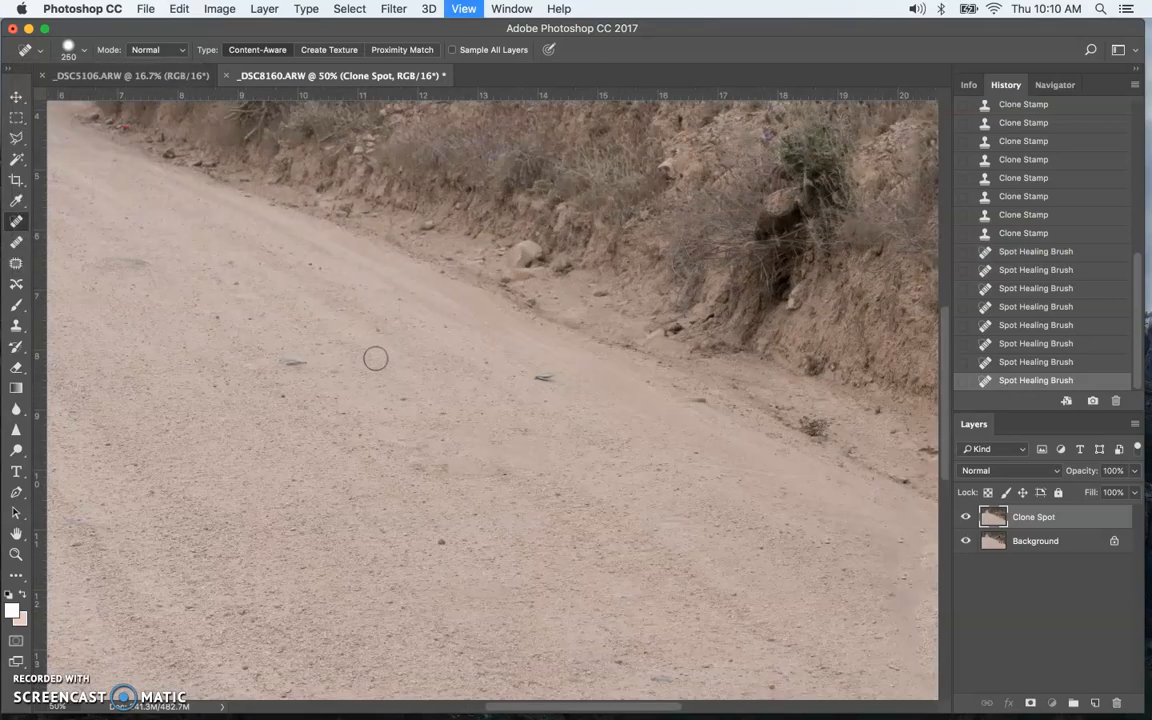
{"action": "key", "text": "super+equal"}
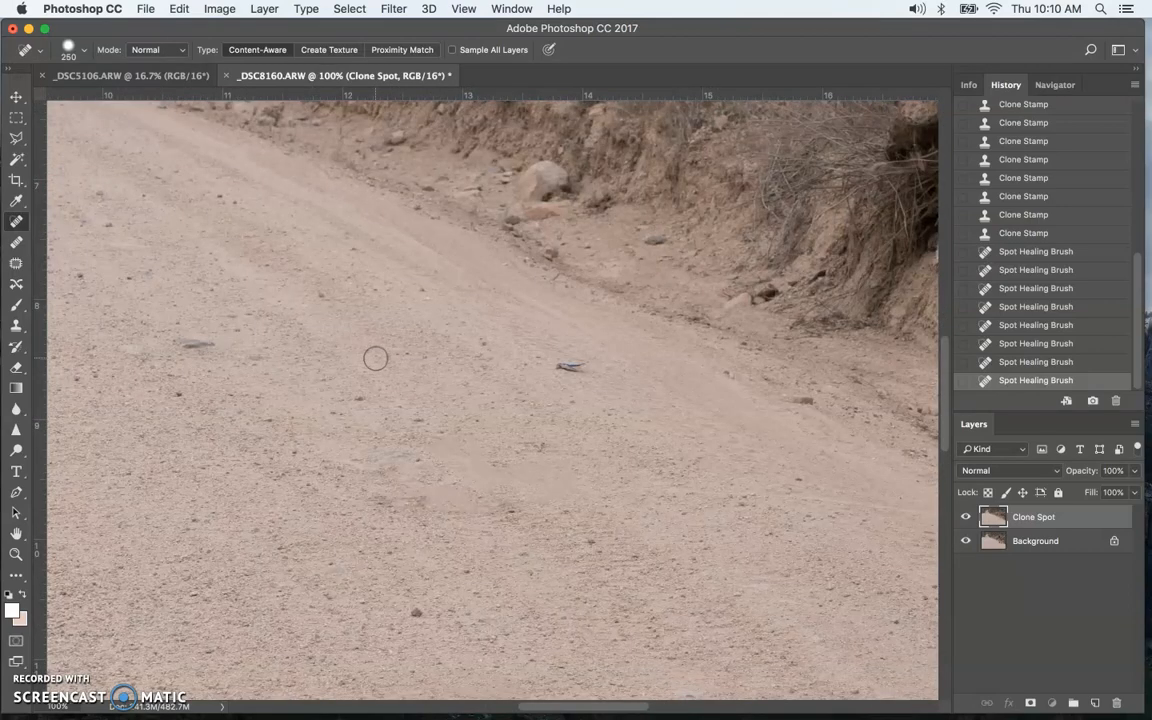
{"action": "left_click", "coordinate": [60, 706]}
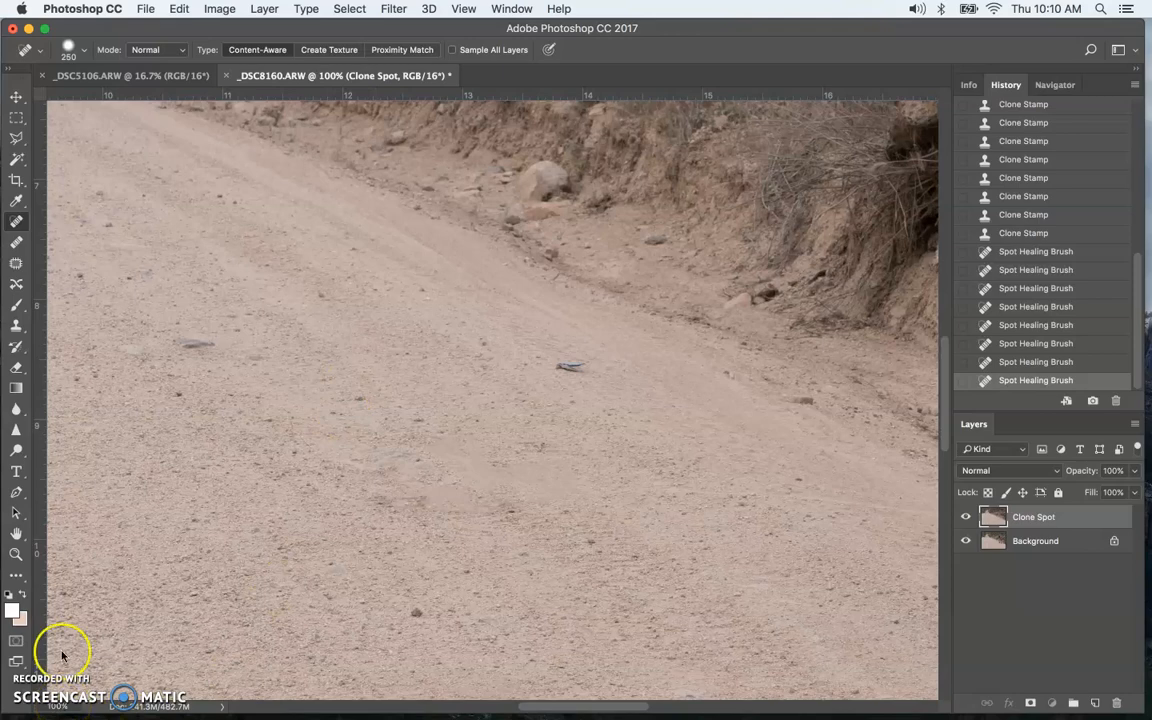
{"action": "left_click", "coordinate": [35, 688]}
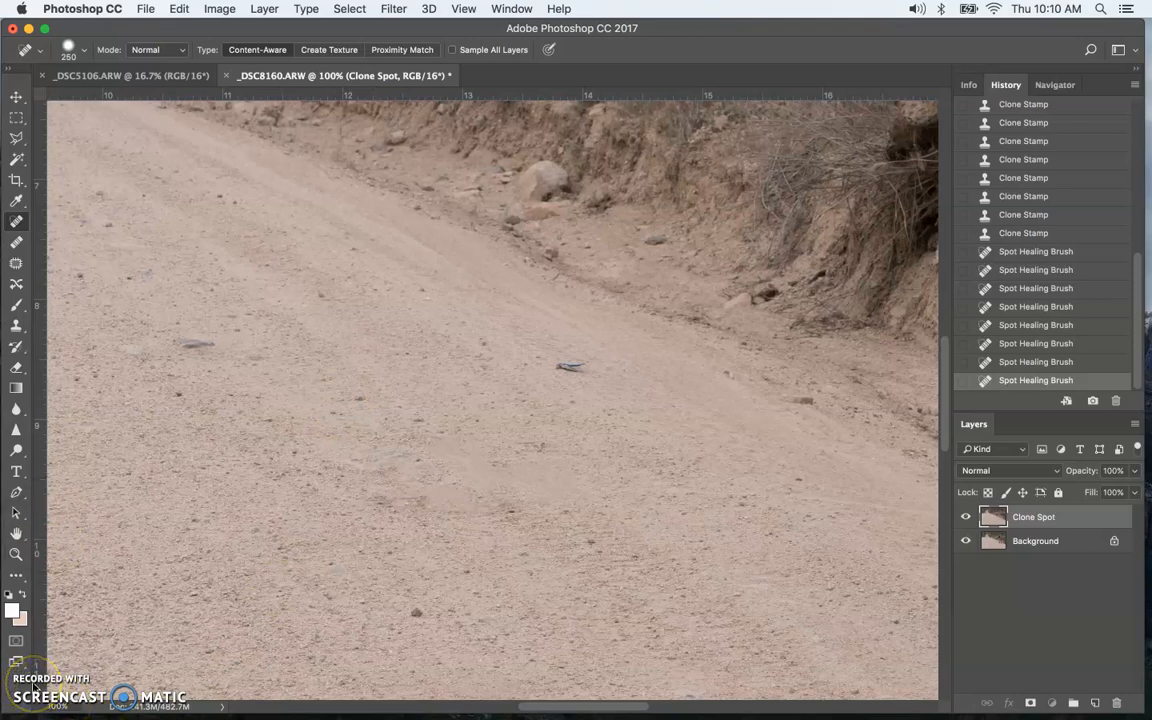